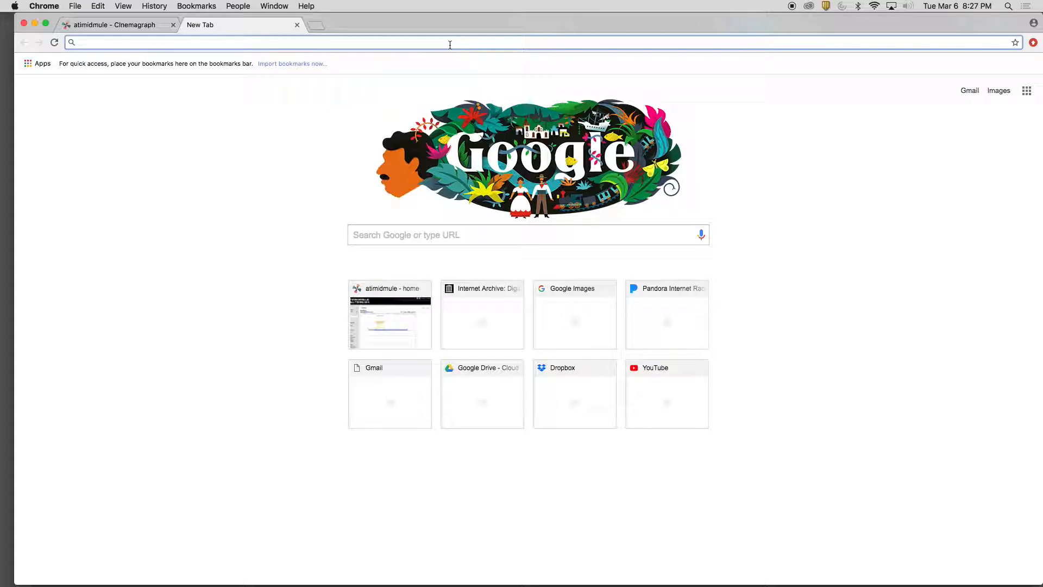
Go to archive.org and open the Prelinger Archives collection from the featured video collections
type("archive")
type("e")
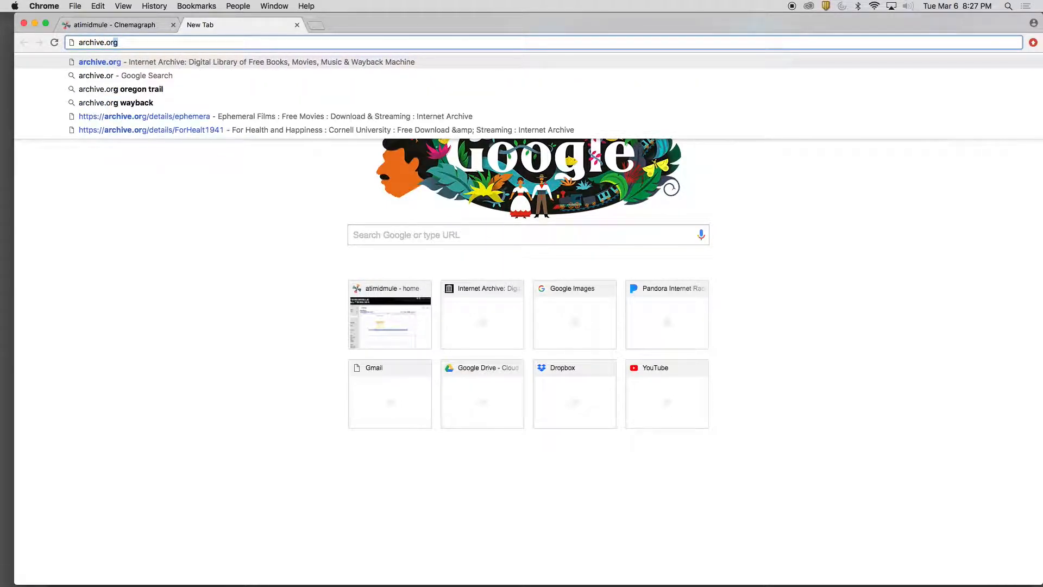
key("Return")
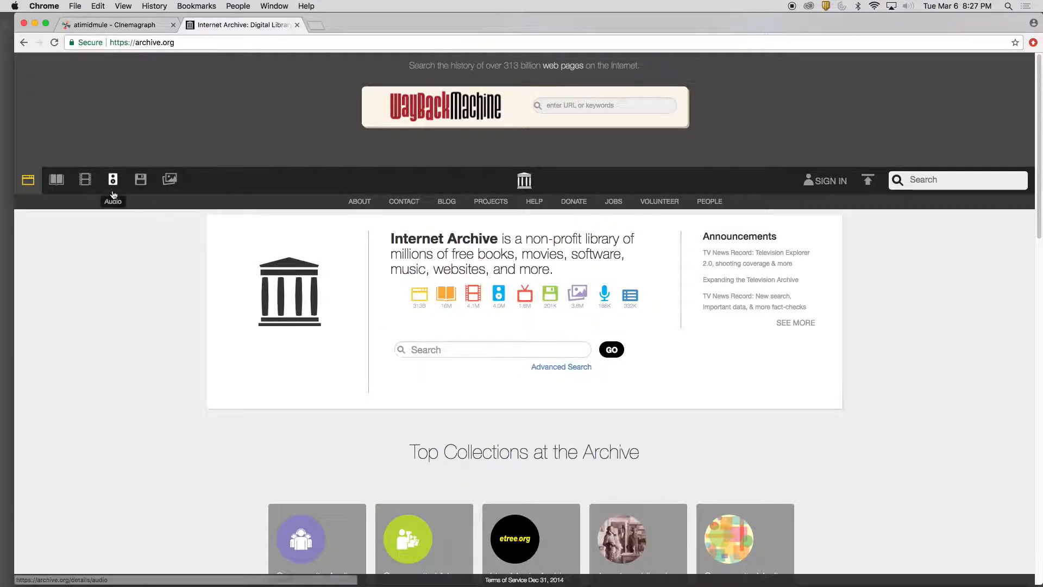
left_click(87, 181)
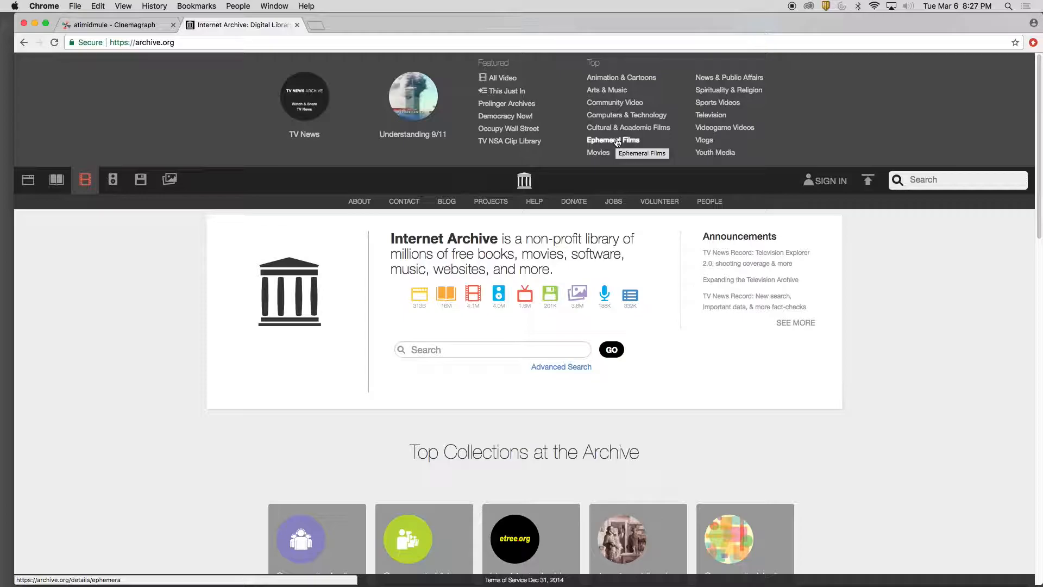
left_click(516, 105)
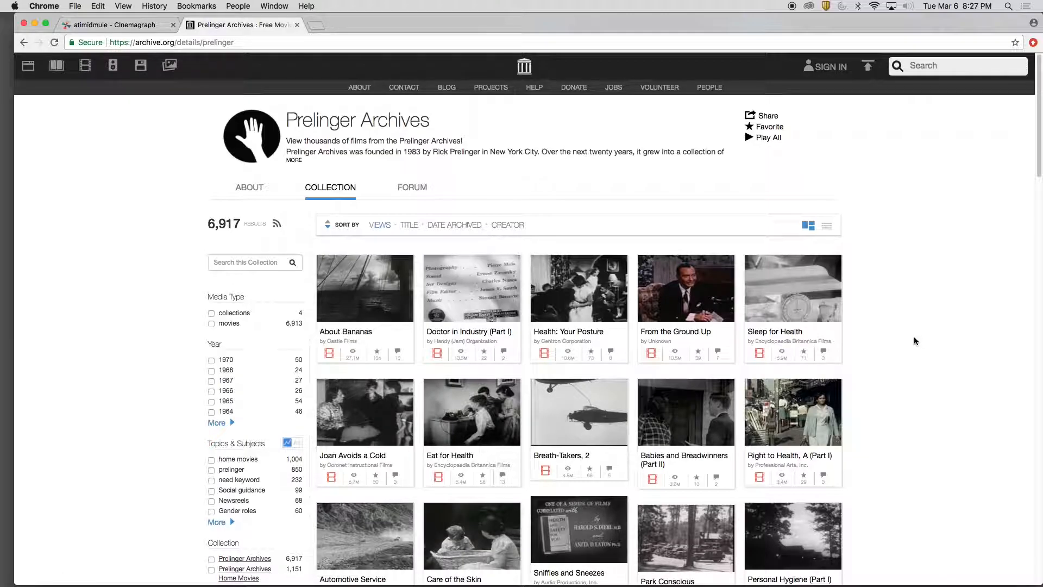
Browse the Prelinger Archives collection and open the page of the film From the Ground Up
scroll(914, 341, "down", 4)
scroll(914, 341, "down", 4)
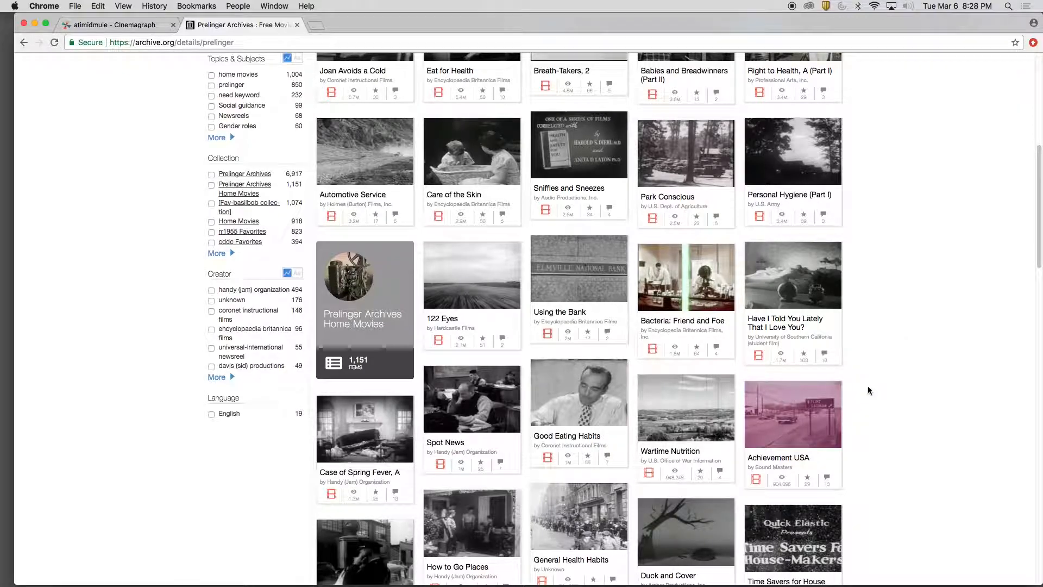
scroll(868, 386, "down", 2)
scroll(867, 390, "up", 4)
scroll(866, 390, "up", 3)
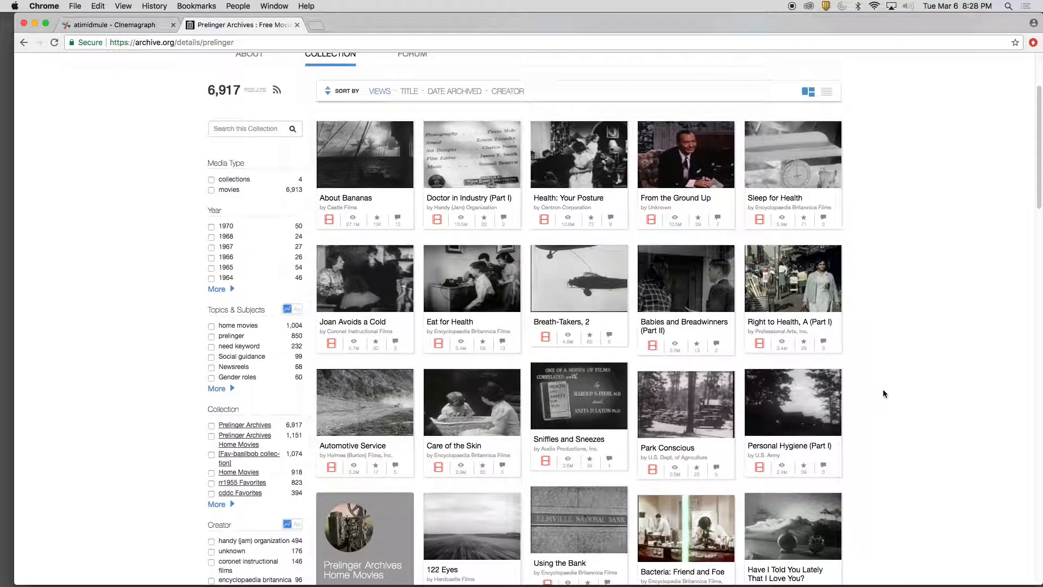
left_click(692, 156)
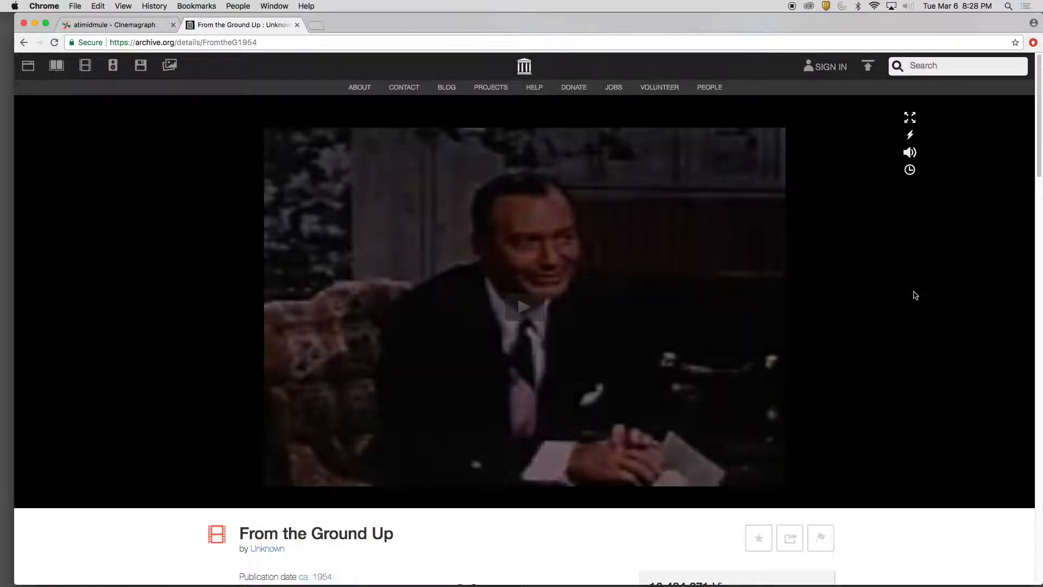
Open the save dialog for the film's H.264 download and dismiss it without saving
scroll(928, 301, "down", 3)
scroll(929, 277, "up", 3)
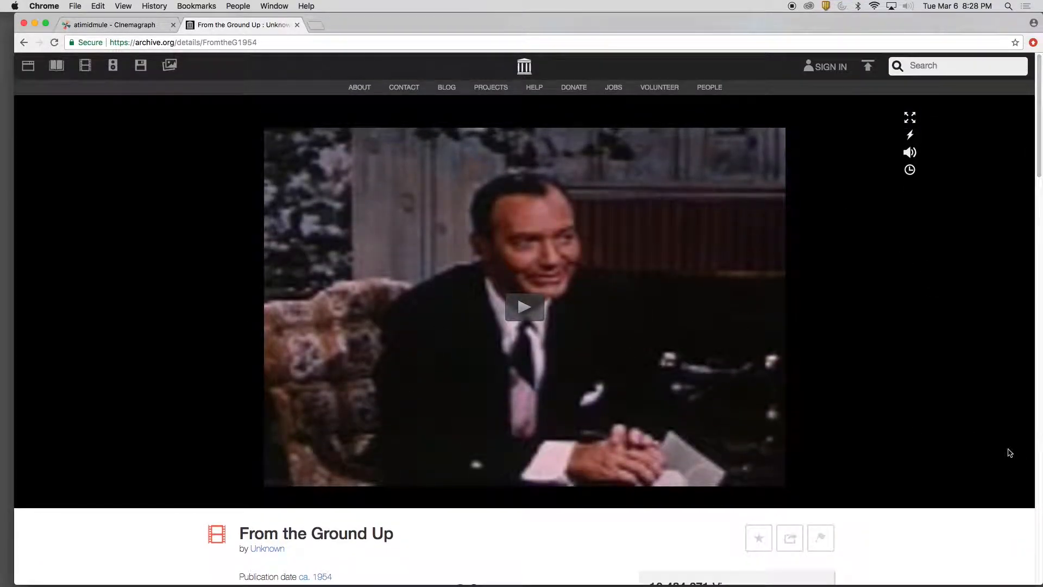
scroll(989, 450, "down", 5)
scroll(989, 450, "down", 4)
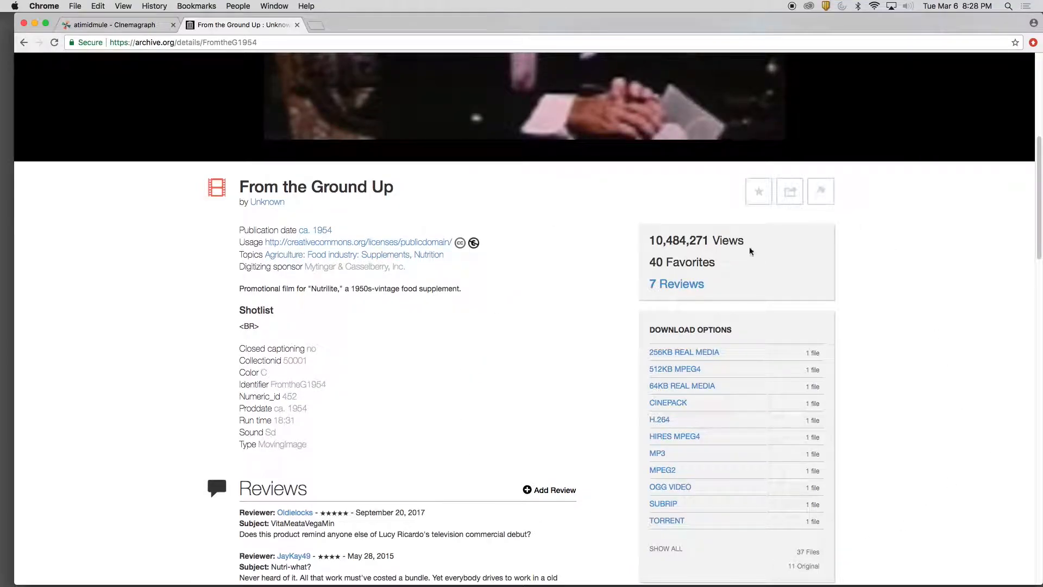
scroll(944, 419, "down", 2)
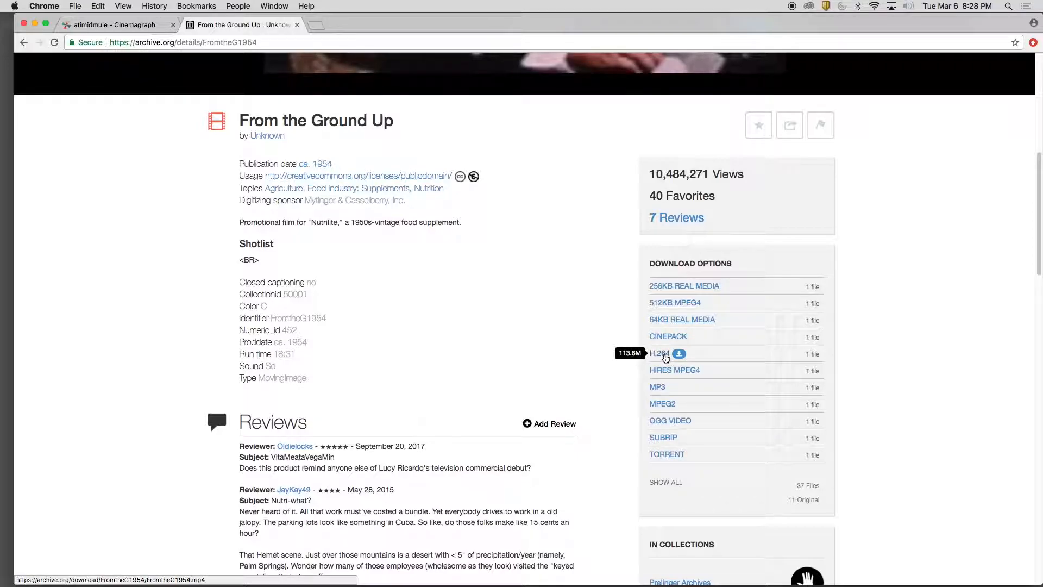
right_click(664, 356)
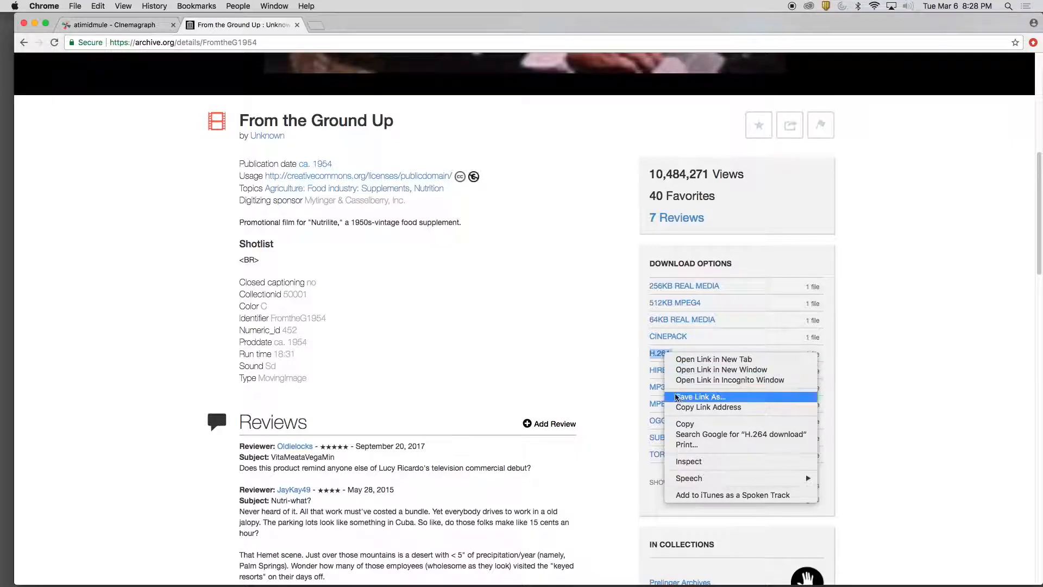
left_click(677, 397)
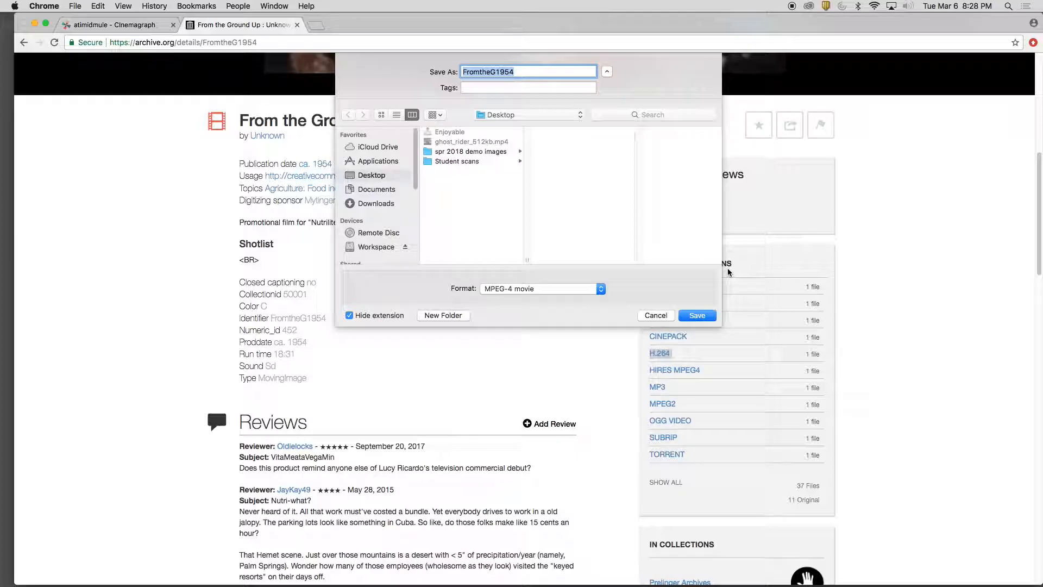
left_click(655, 315)
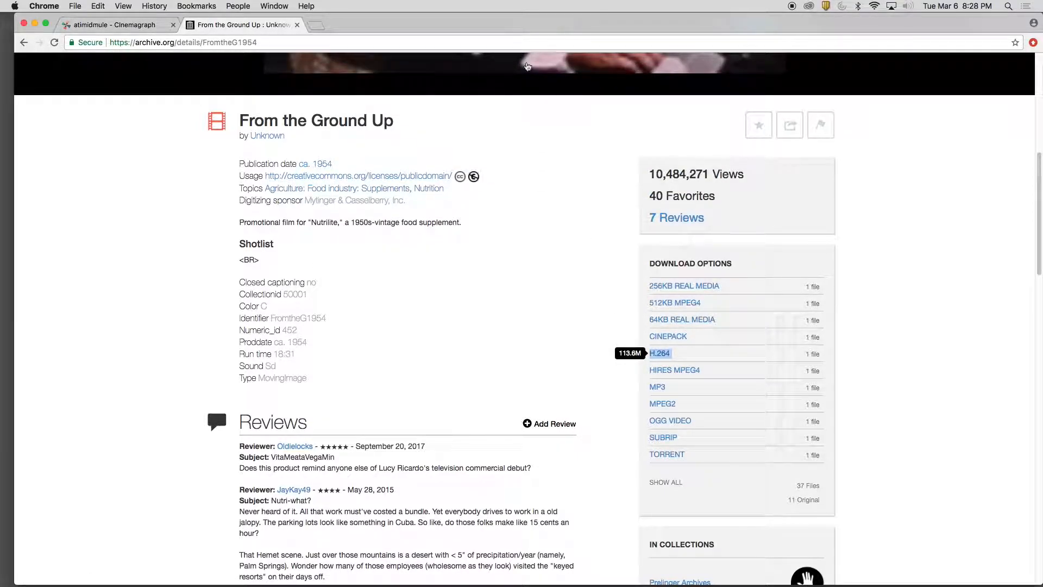
Hide Chrome from the Cinemagraph wiki page and move ghost_rider_512kb.mp4 to the middle of the desktop
left_click(108, 25)
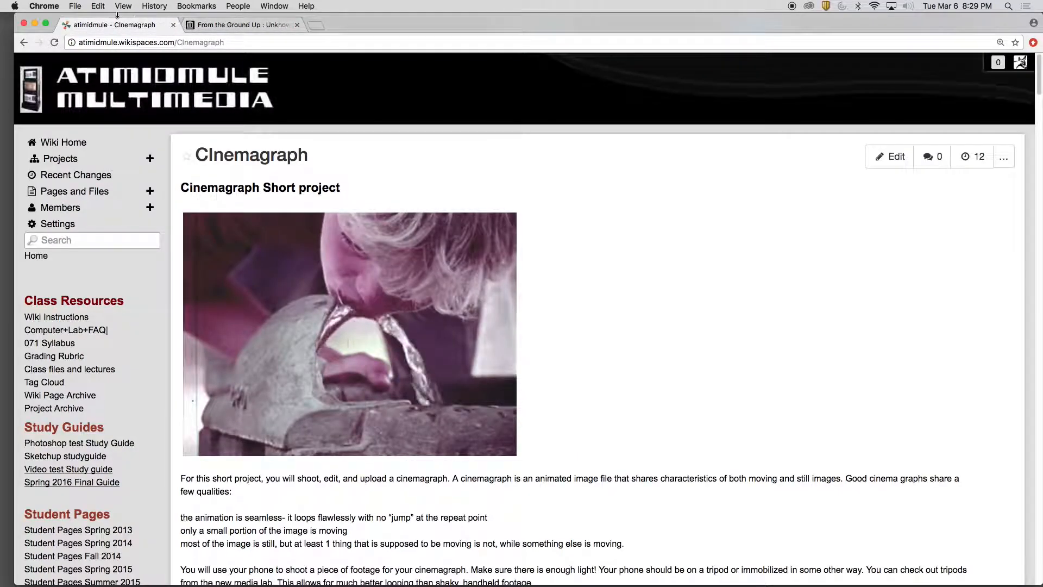
left_click(55, 6)
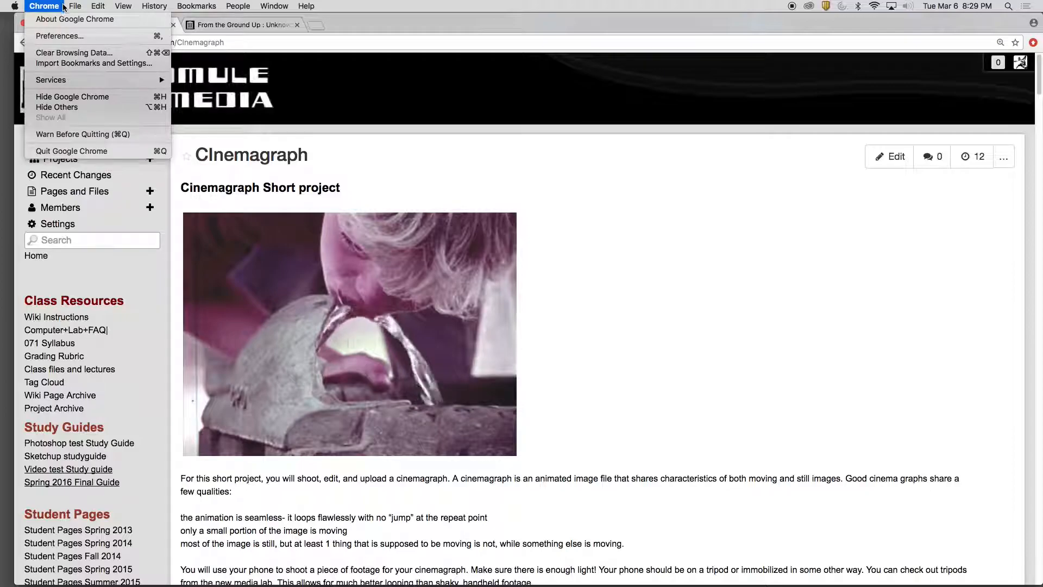
left_click(107, 98)
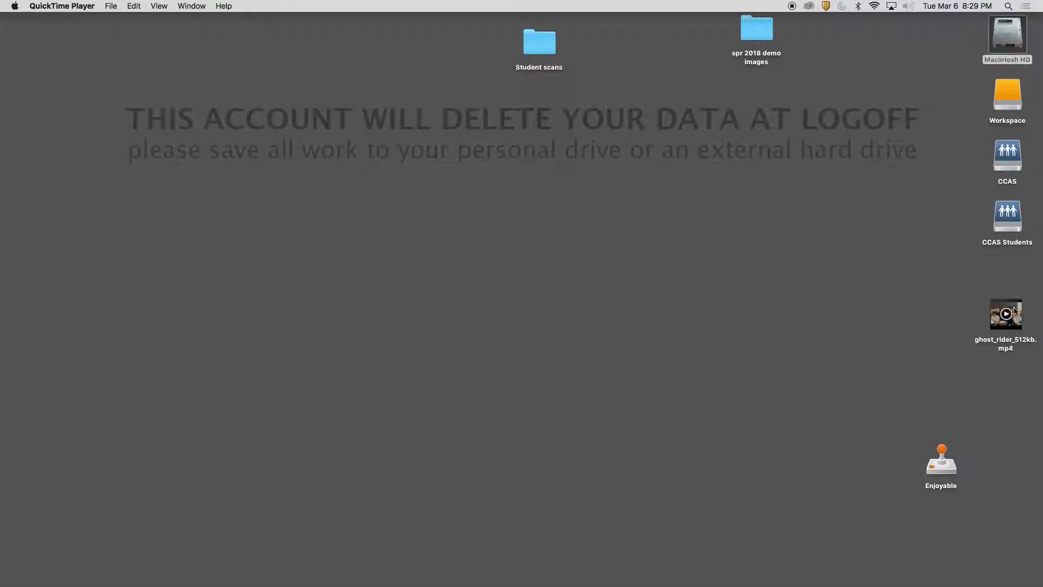
left_click_drag(1005, 315, 732, 263)
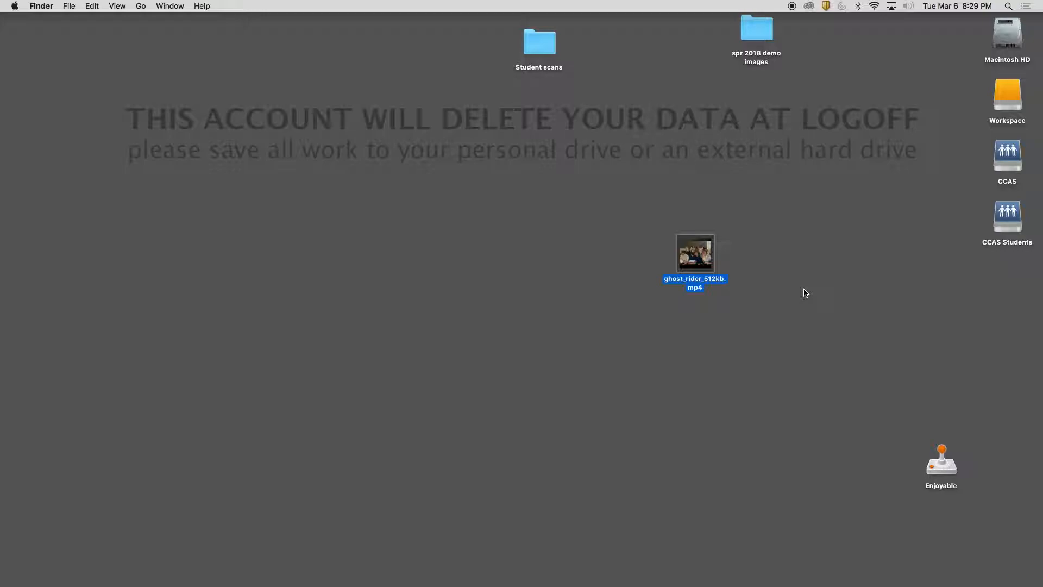
Open ghost_rider_512kb.mp4 in QuickTime Player and enlarge the video window
double_click(706, 250)
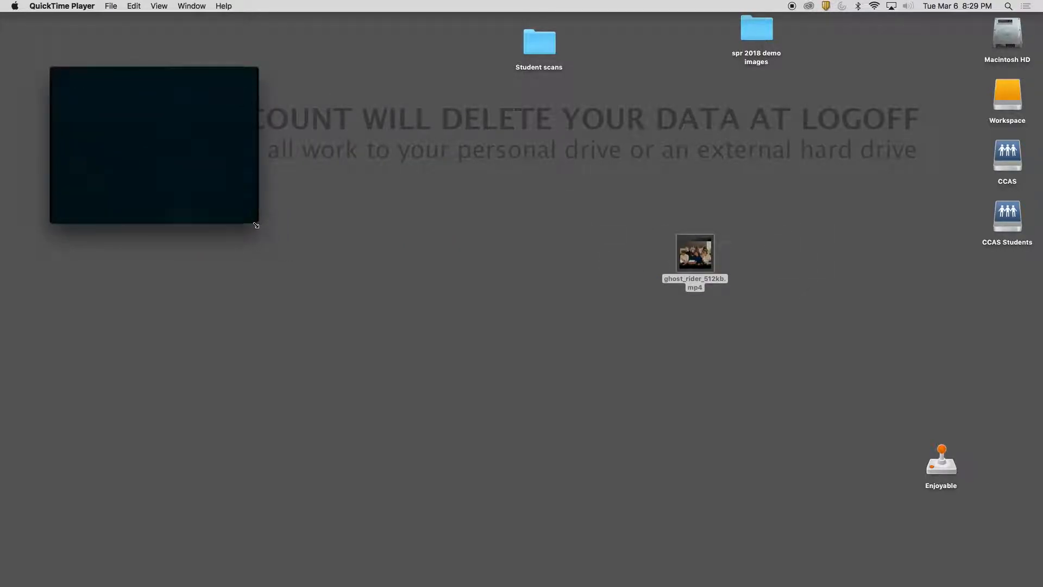
left_click_drag(258, 226, 903, 500)
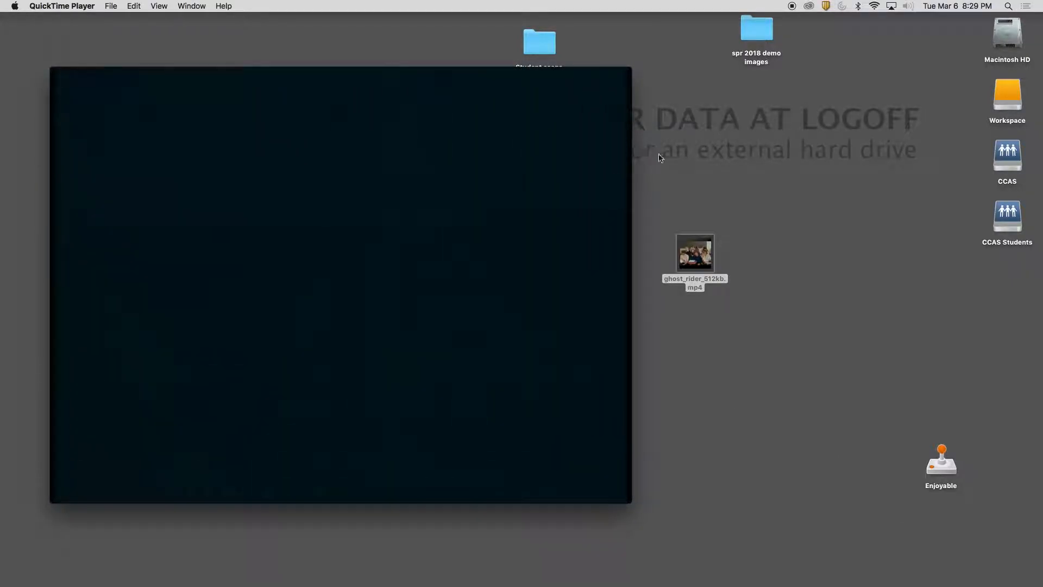
left_click(742, 244)
right_click(707, 247)
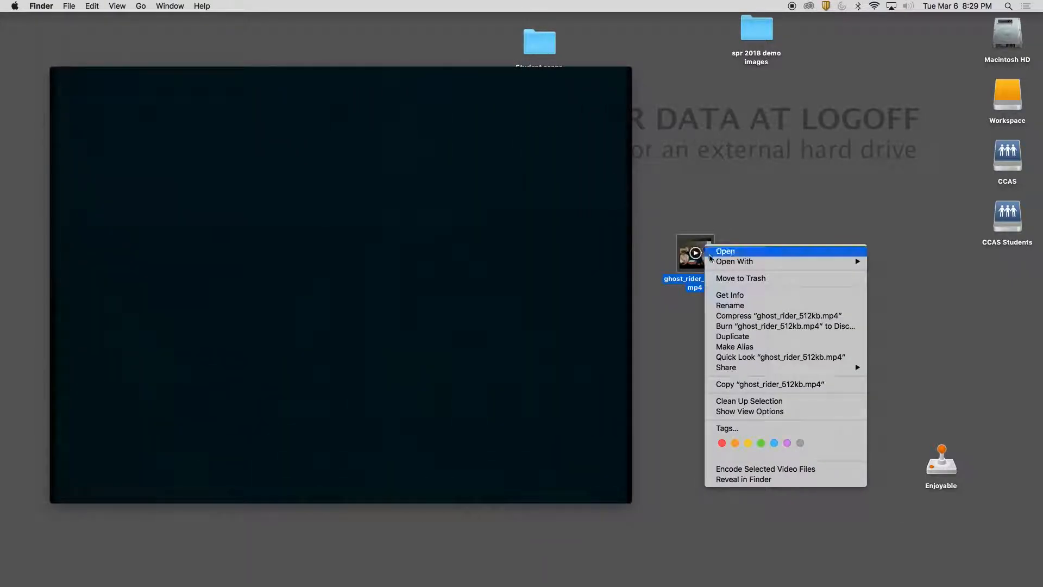
mouse_move(715, 263)
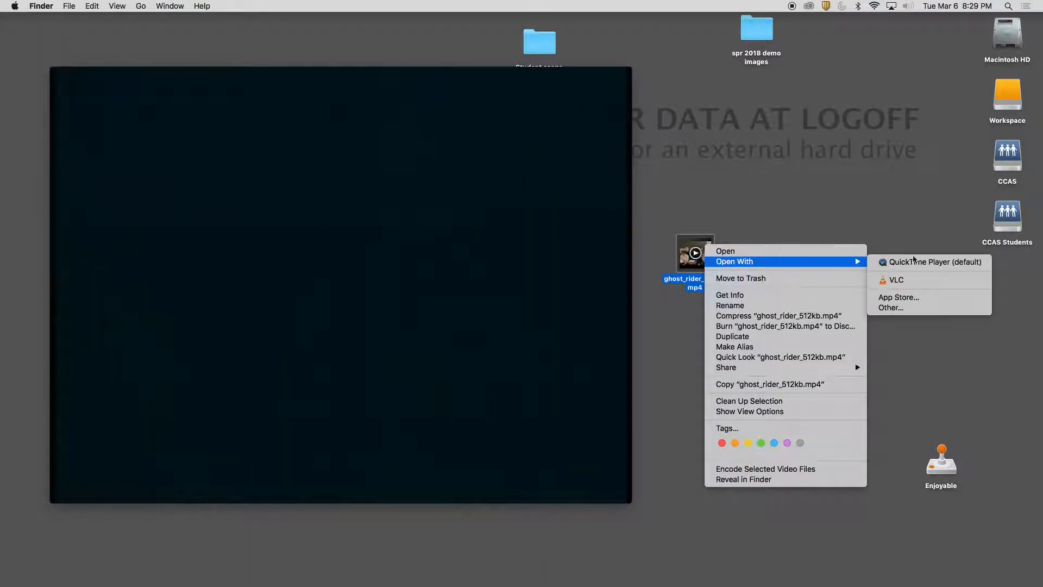
left_click(956, 262)
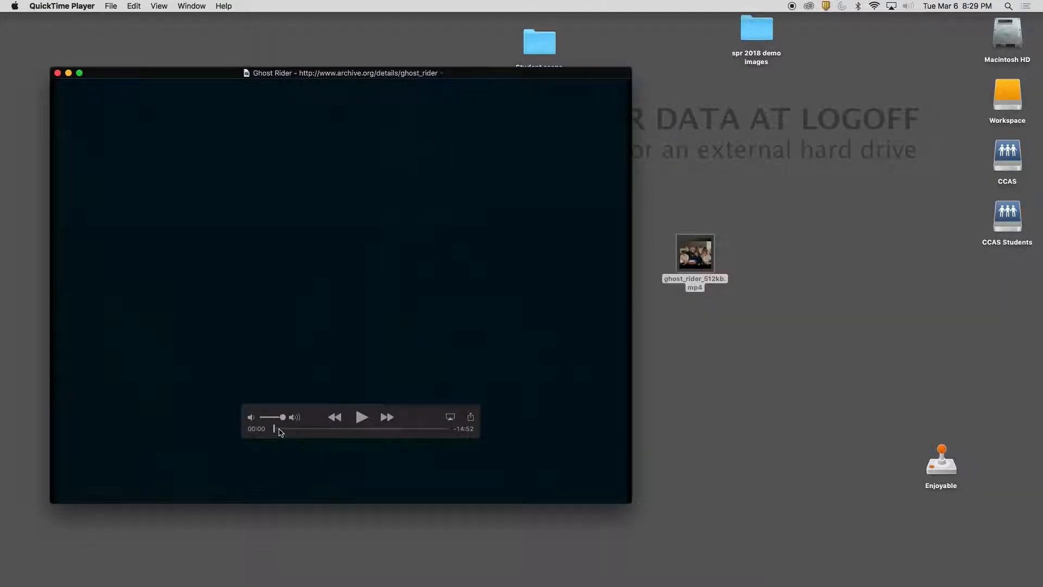
Trim the Ghost Rider video to about 2 seconds of the bus conversation and play the trimmed clip
left_click_drag(275, 432, 322, 430)
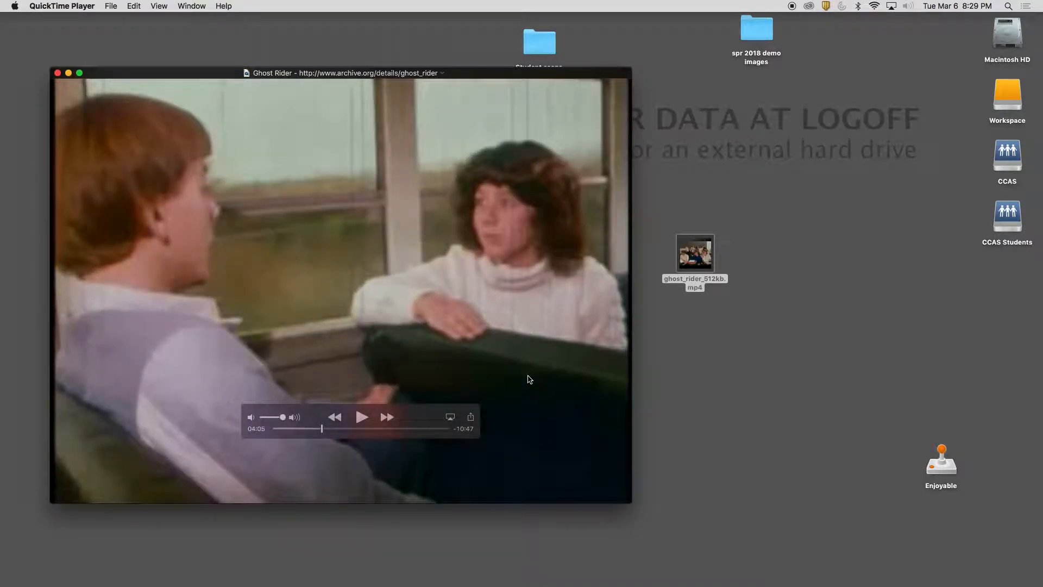
left_click(131, 6)
left_click(222, 197)
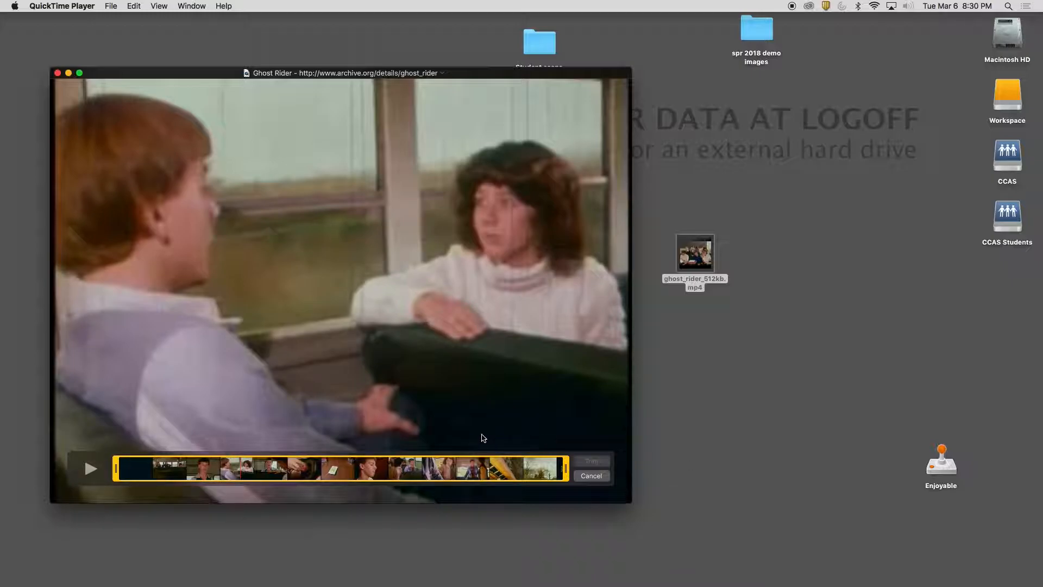
left_click_drag(116, 469, 237, 475)
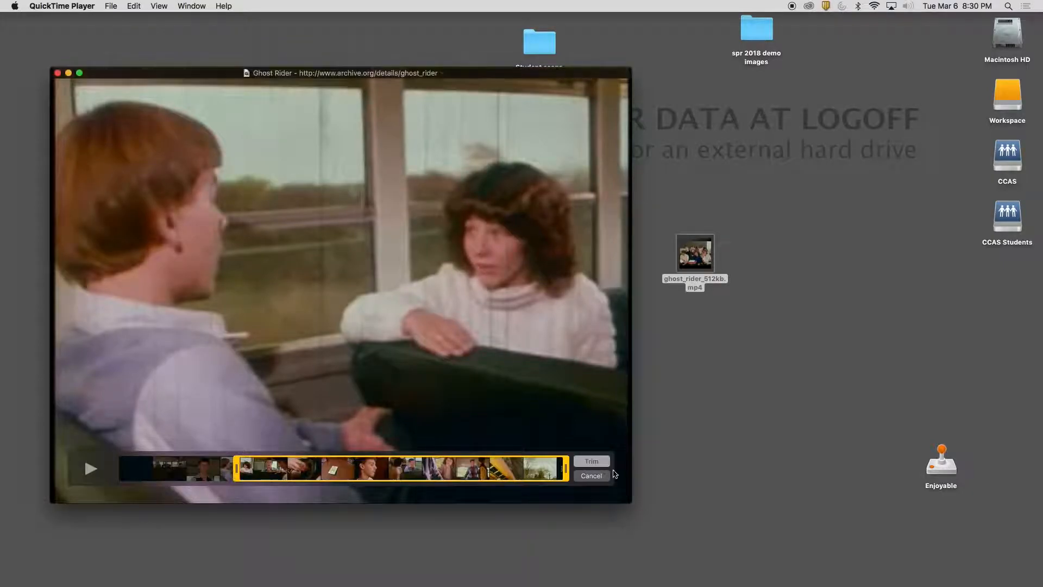
left_click_drag(563, 470, 209, 469)
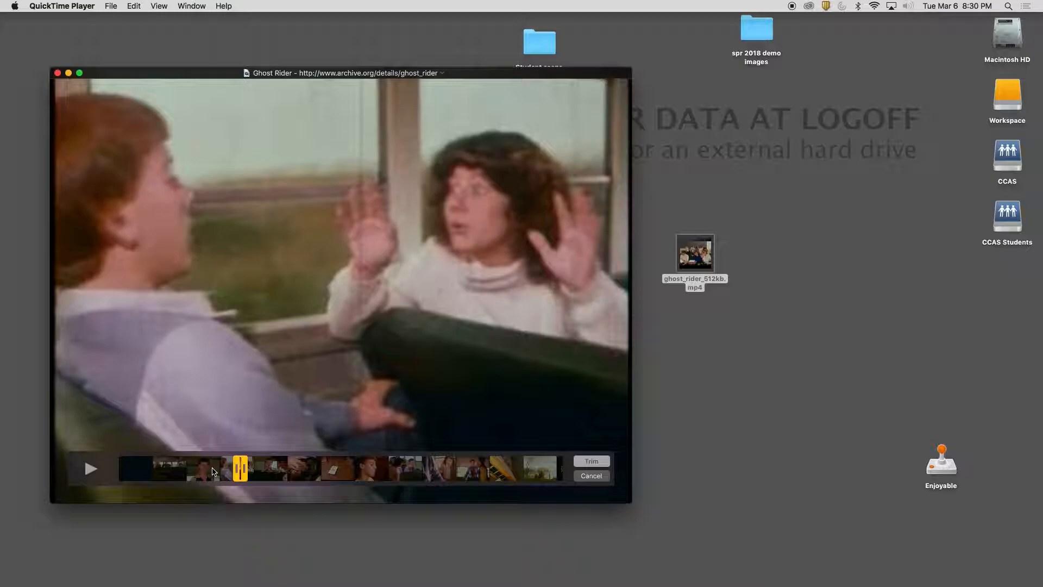
left_click(595, 461)
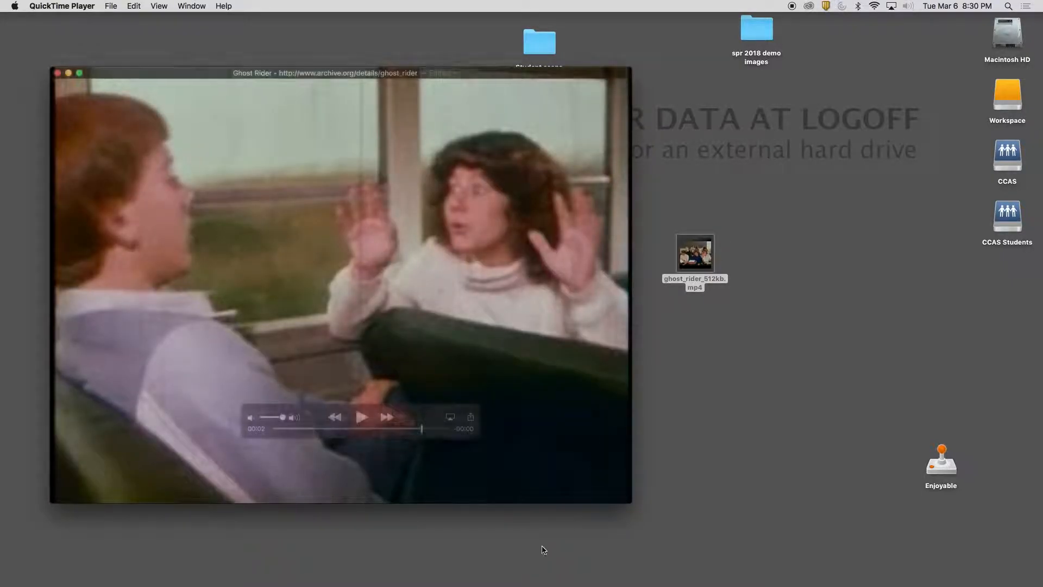
left_click(360, 417)
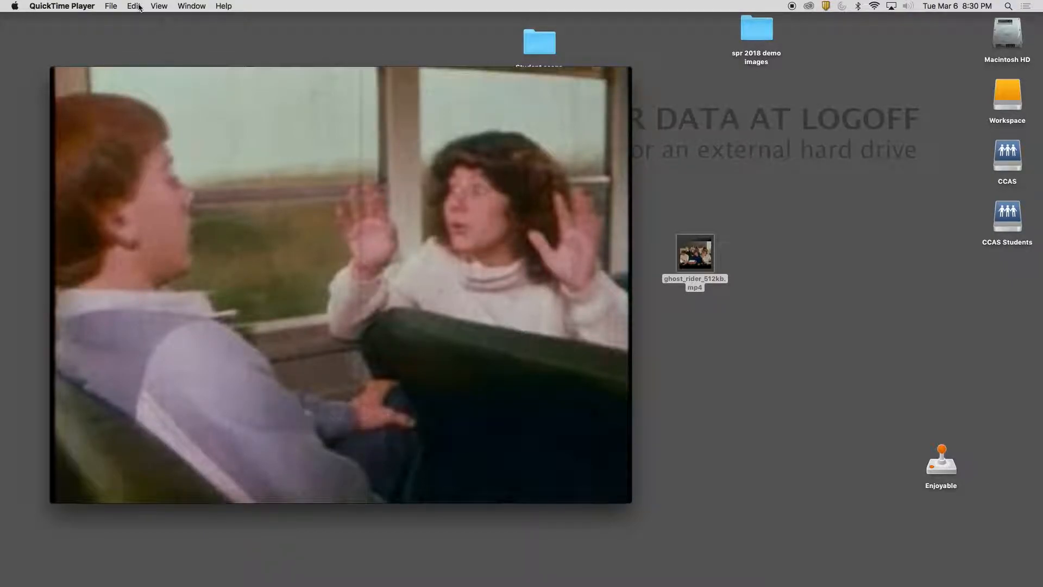
Duplicate the trimmed clip and save the copy in the Documents folder under the name "bu"
left_click(112, 7)
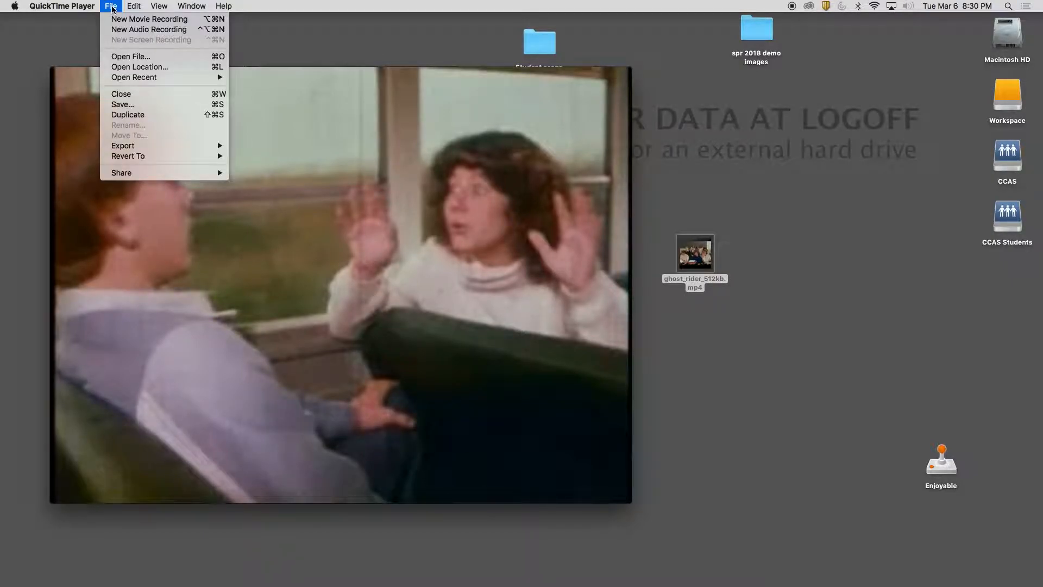
left_click(179, 114)
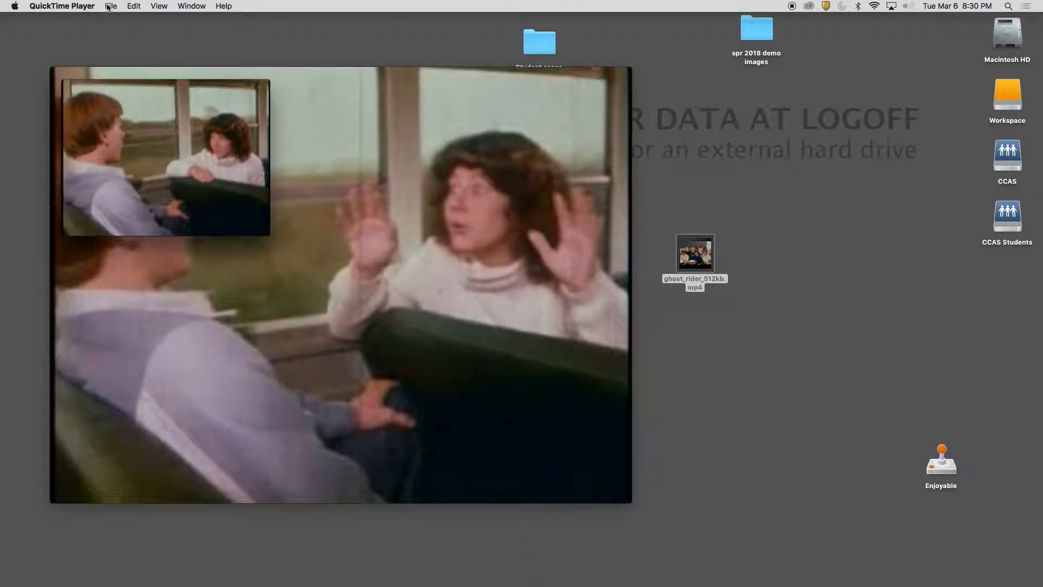
left_click(111, 6)
left_click(121, 105)
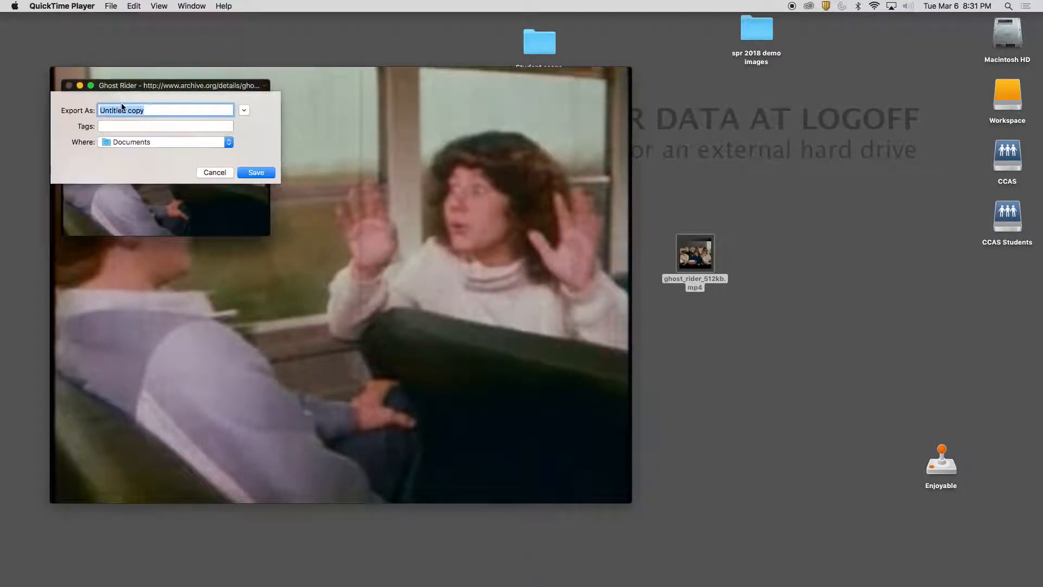
type("bus clip")
left_click(255, 171)
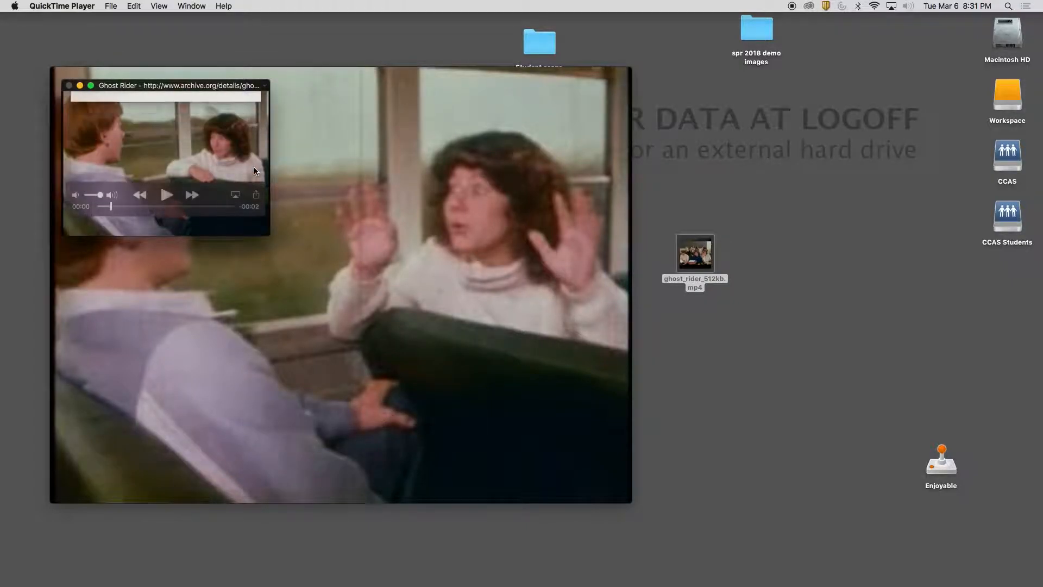
Put away the small duplicate clip's window and move the large trimmed clip's window aside
left_click_drag(145, 87, 160, 49)
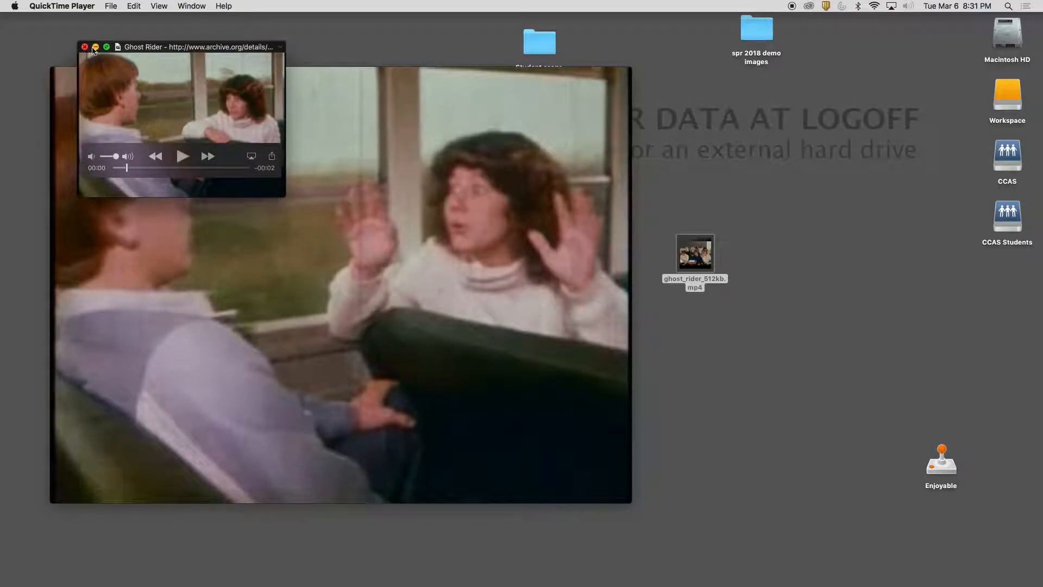
left_click_drag(146, 52, 199, 124)
left_click_drag(561, 92, 522, 85)
Move the bus clip file from the Documents folder to the desktop and close the folder window
mouse_move(237, 571)
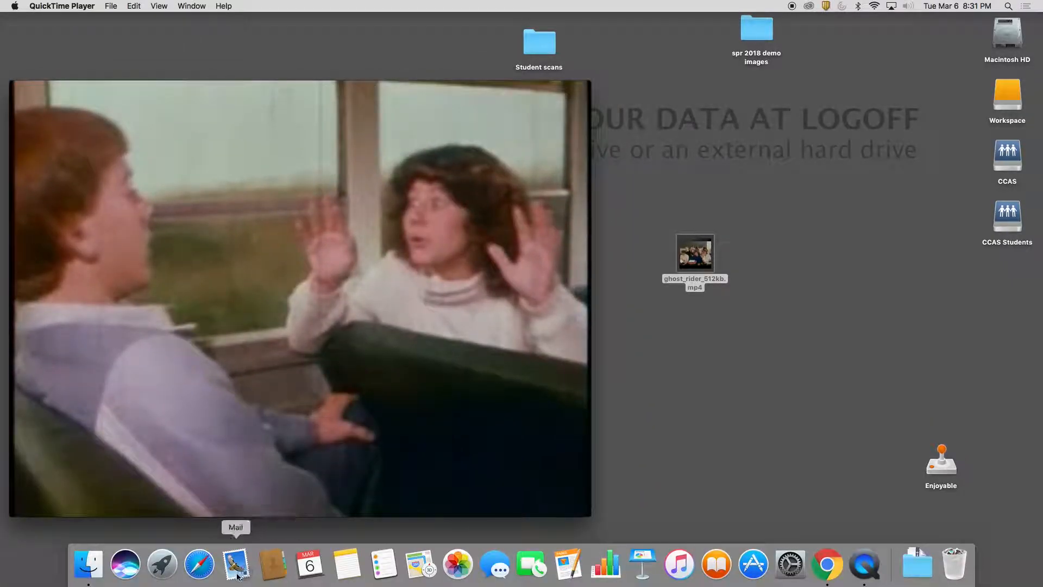
left_click(76, 569)
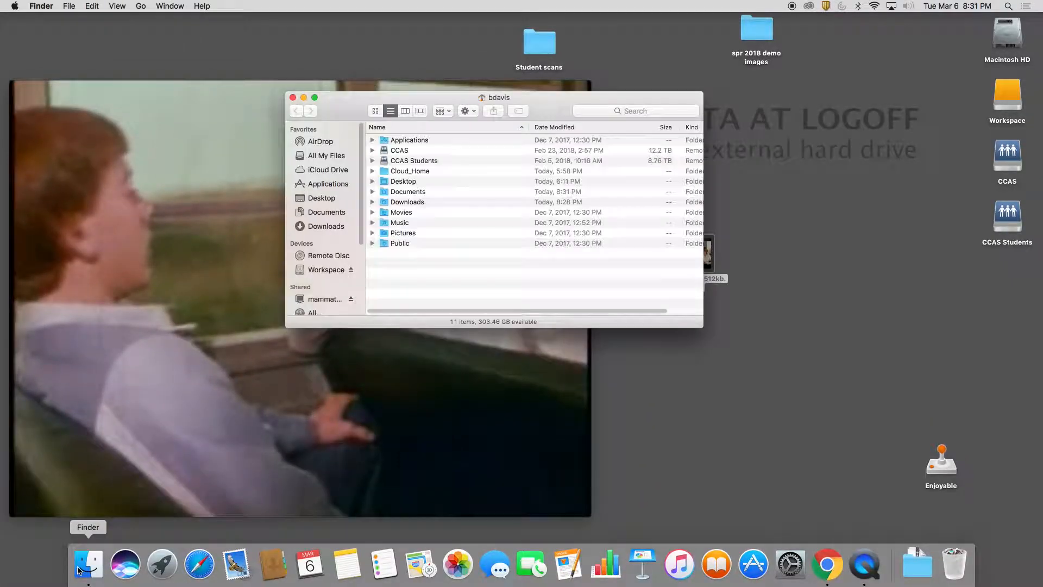
left_click(336, 212)
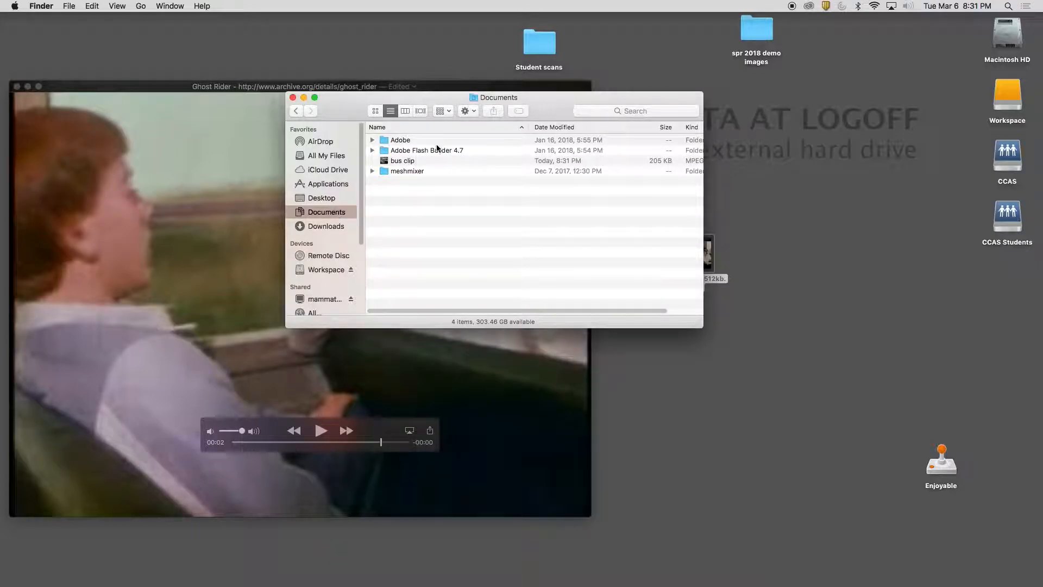
left_click_drag(384, 161, 864, 133)
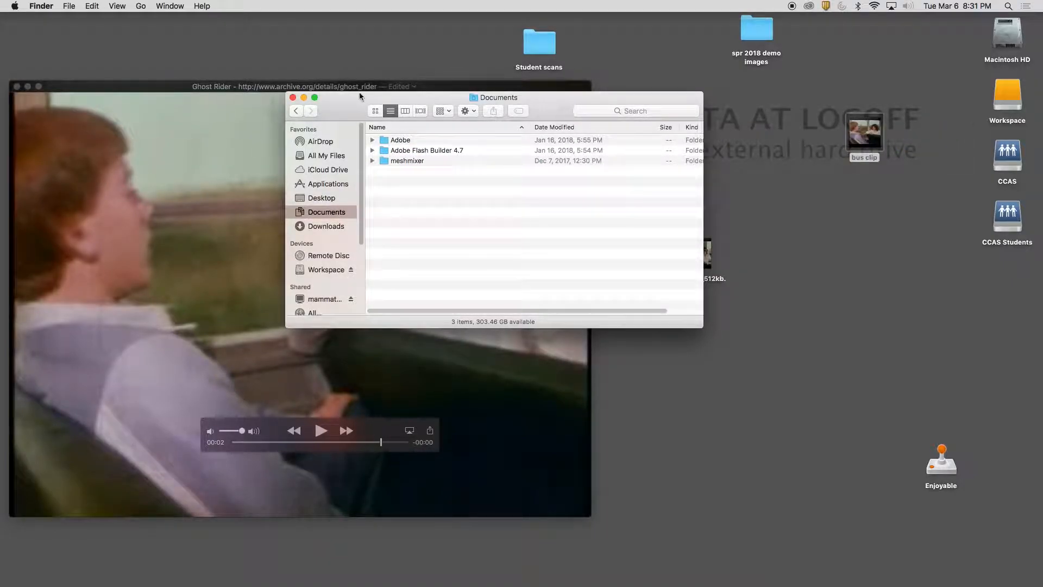
left_click(292, 97)
left_click_drag(286, 90, 281, 53)
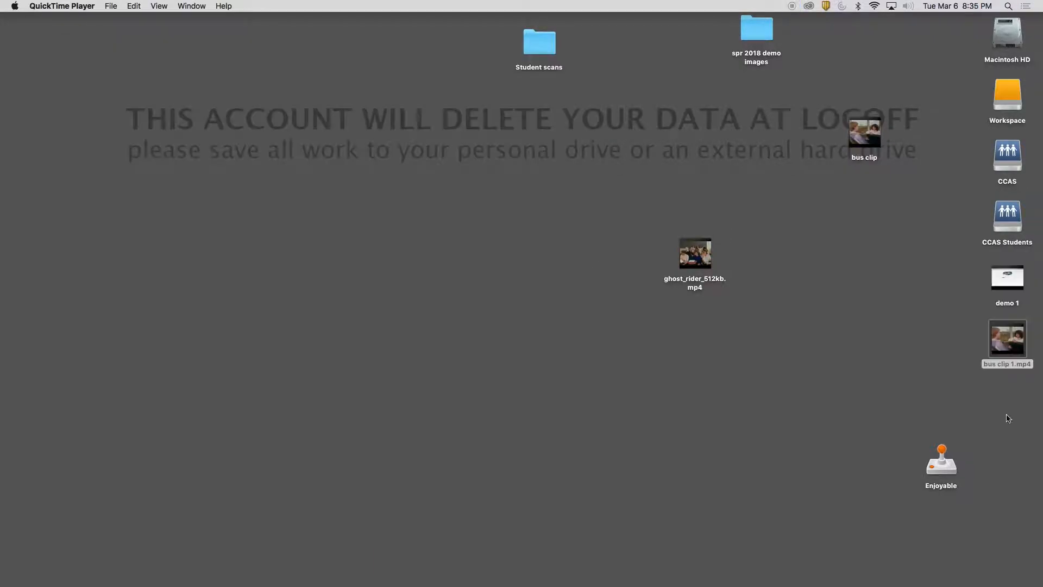
Move ghost_rider_512kb.mp4 below demo 1 on the desktop and bus clip 1.mp4 below bus clip
left_click_drag(710, 255, 1022, 334)
left_click_drag(682, 170, 866, 218)
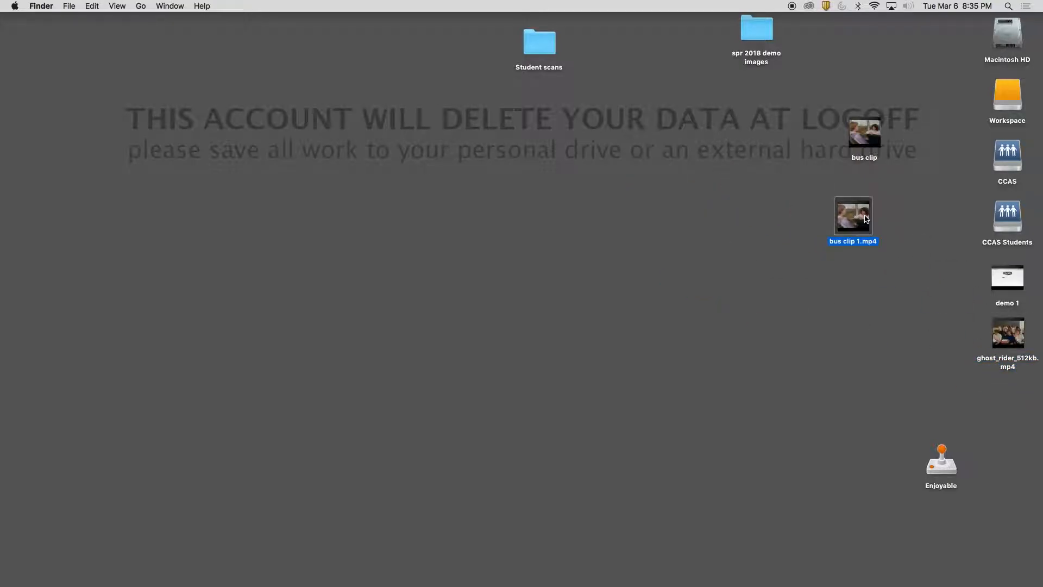
right_click(865, 218)
mouse_move(872, 229)
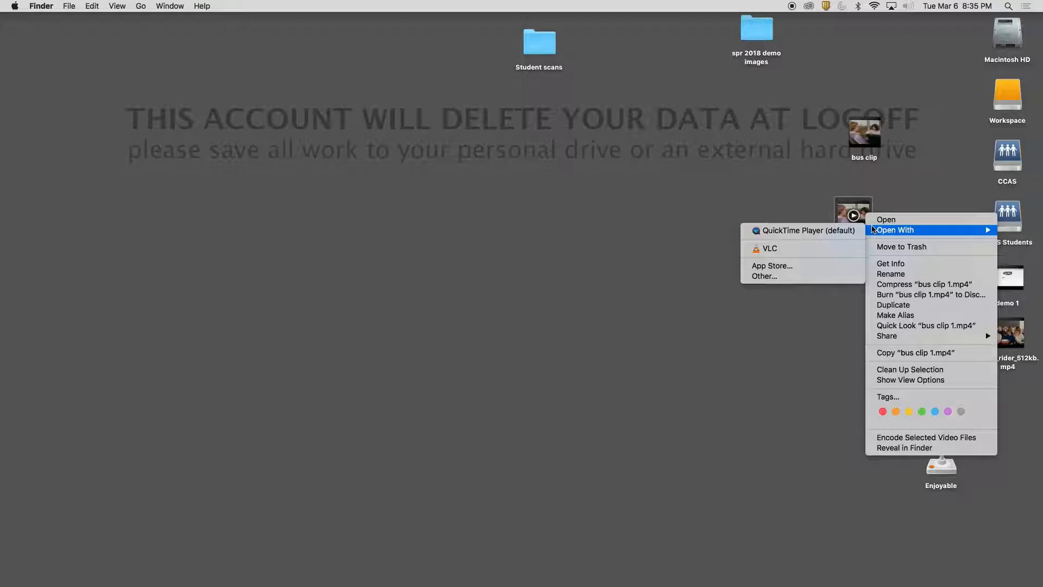
left_click(739, 193)
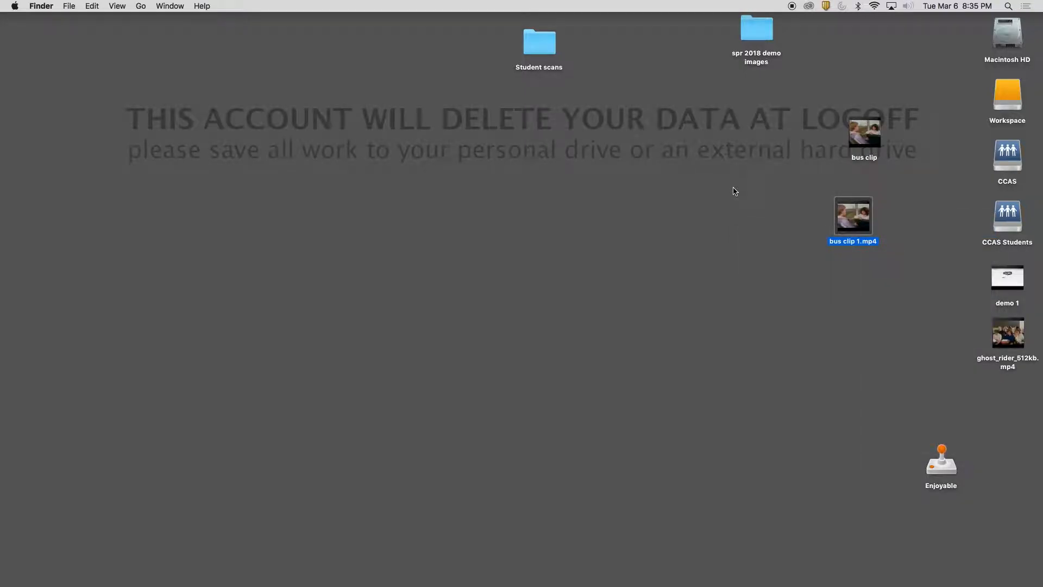
Launch Adobe Photoshop CC 2018 and hide its Timeline panel
key("super+space")
type("pho")
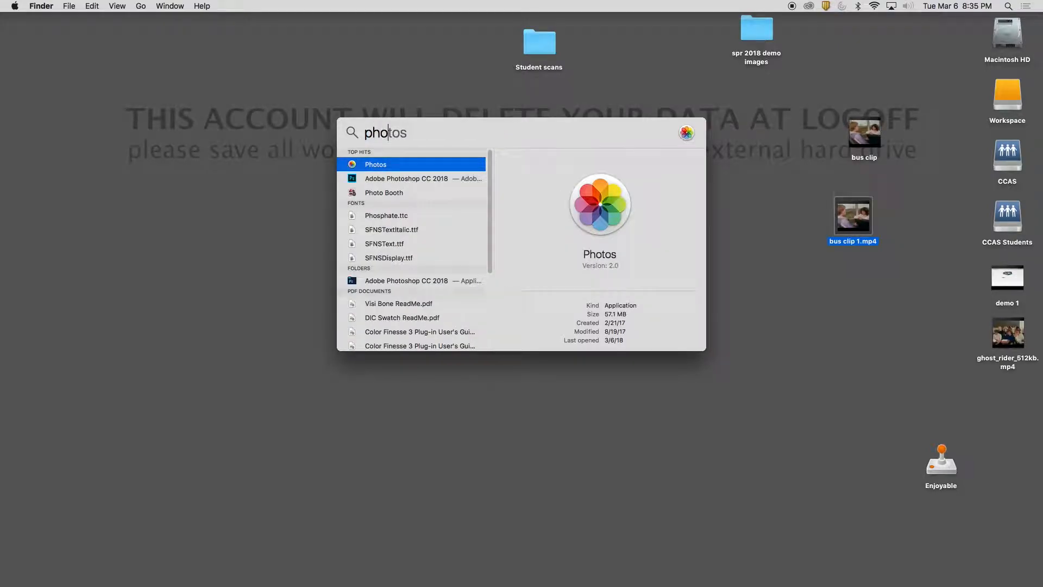
key("BackSpace")
key("BackSpace")
key("Return")
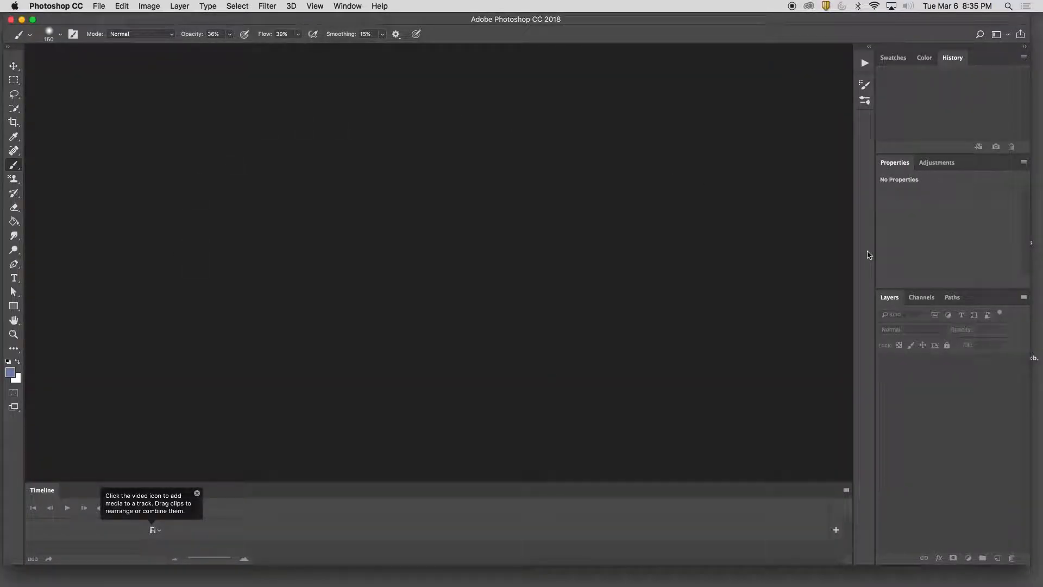
left_click(342, 6)
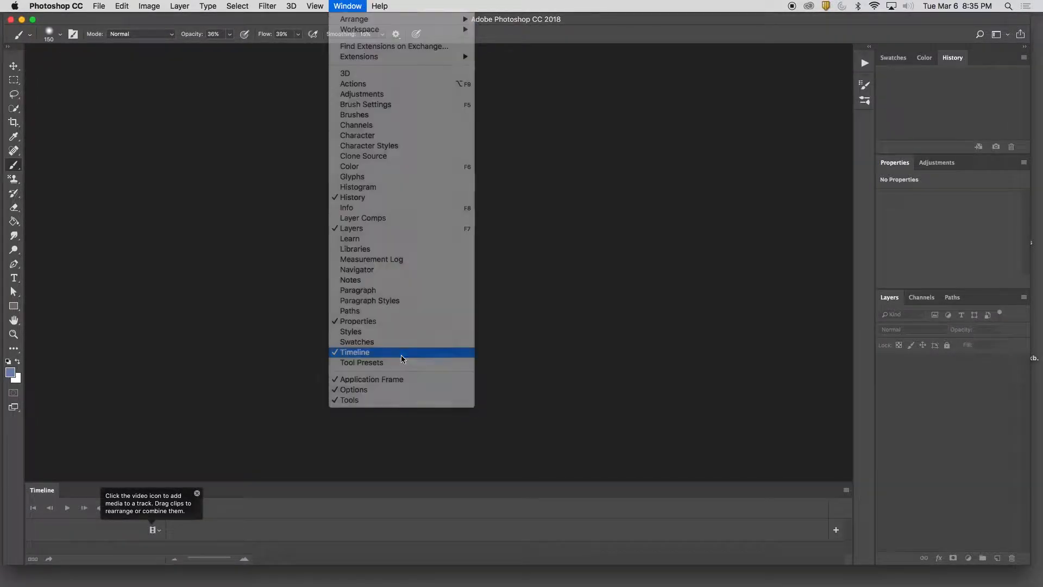
left_click(369, 352)
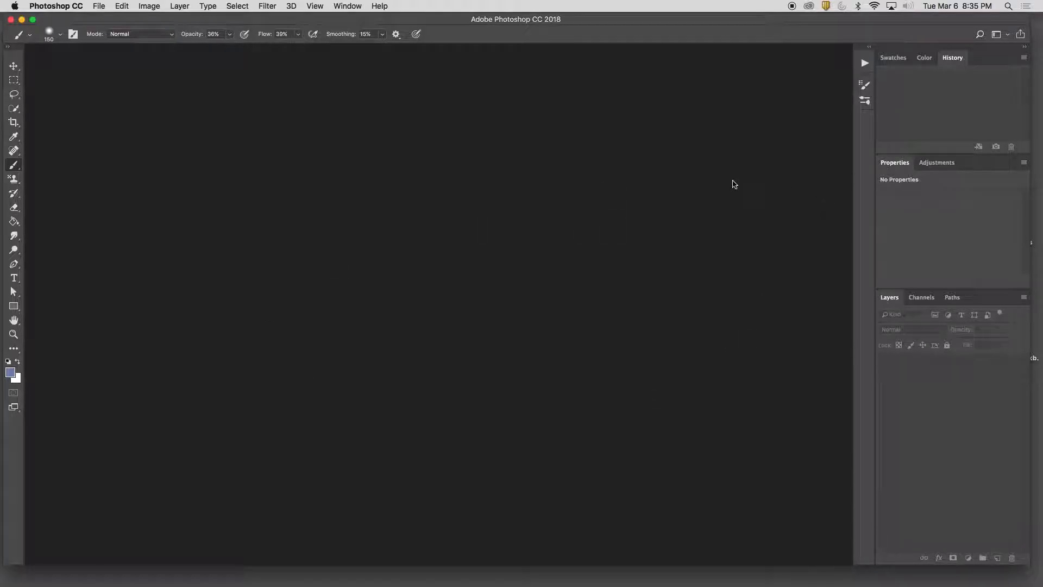
Open the video file bus clip 1.mp4 from the Desktop in Photoshop
left_click(100, 6)
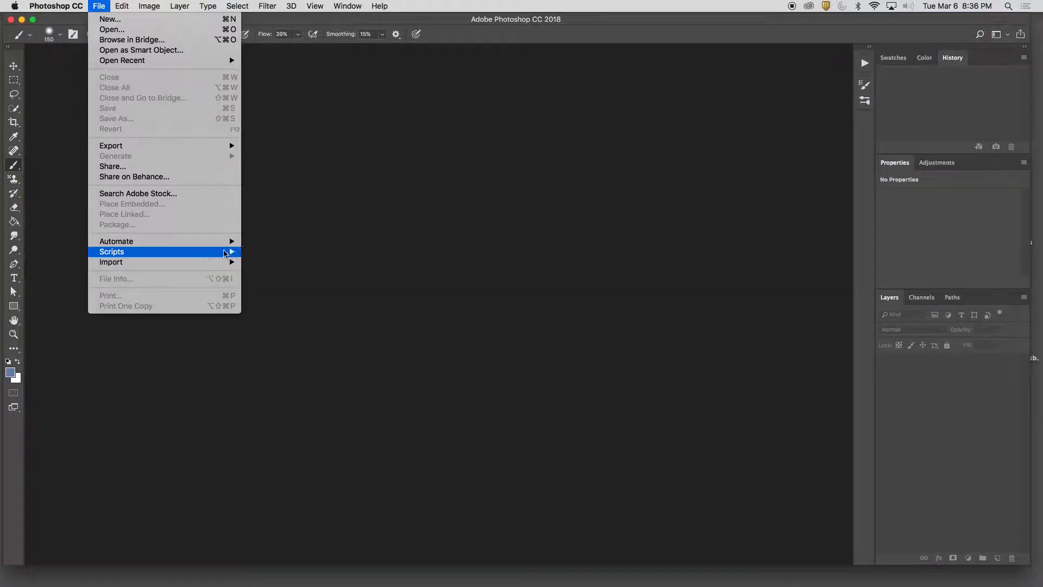
mouse_move(207, 264)
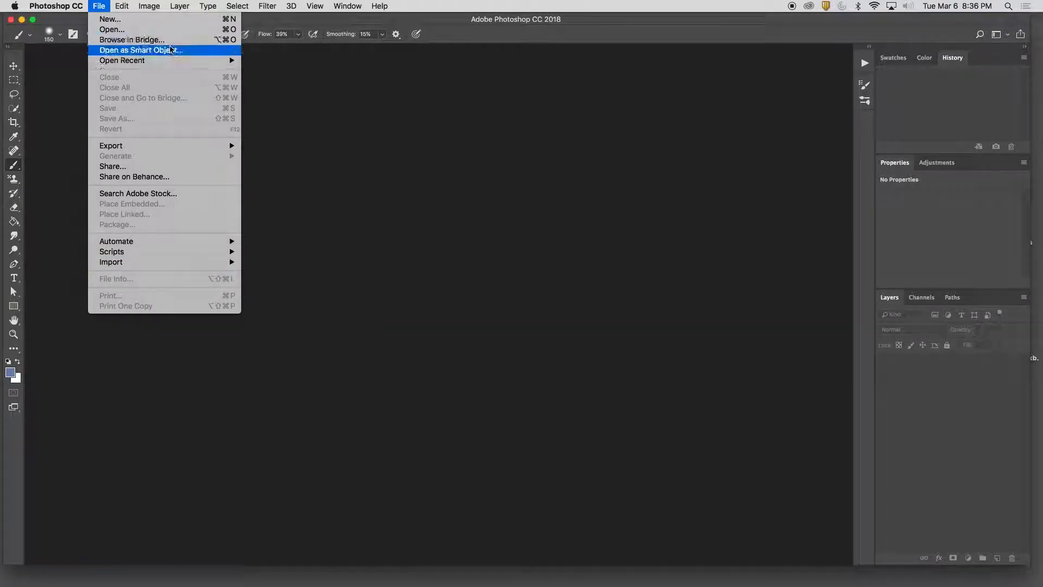
left_click(176, 32)
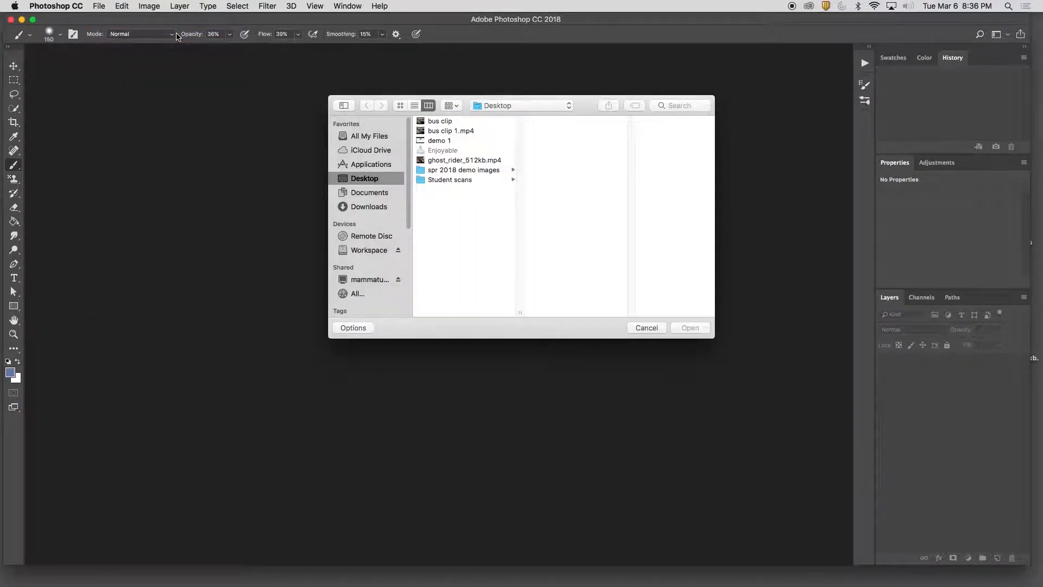
left_click(463, 131)
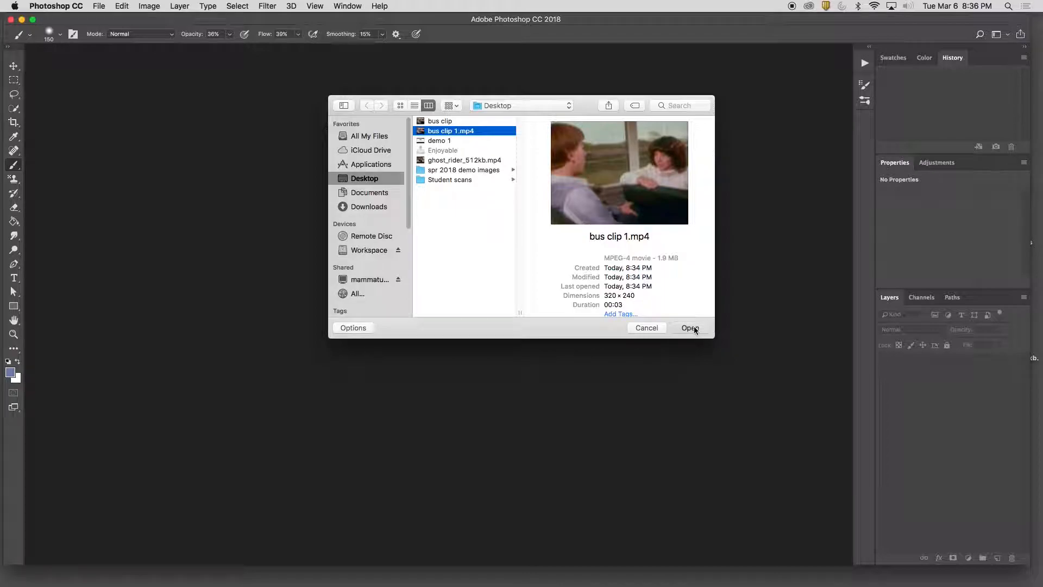
left_click(690, 328)
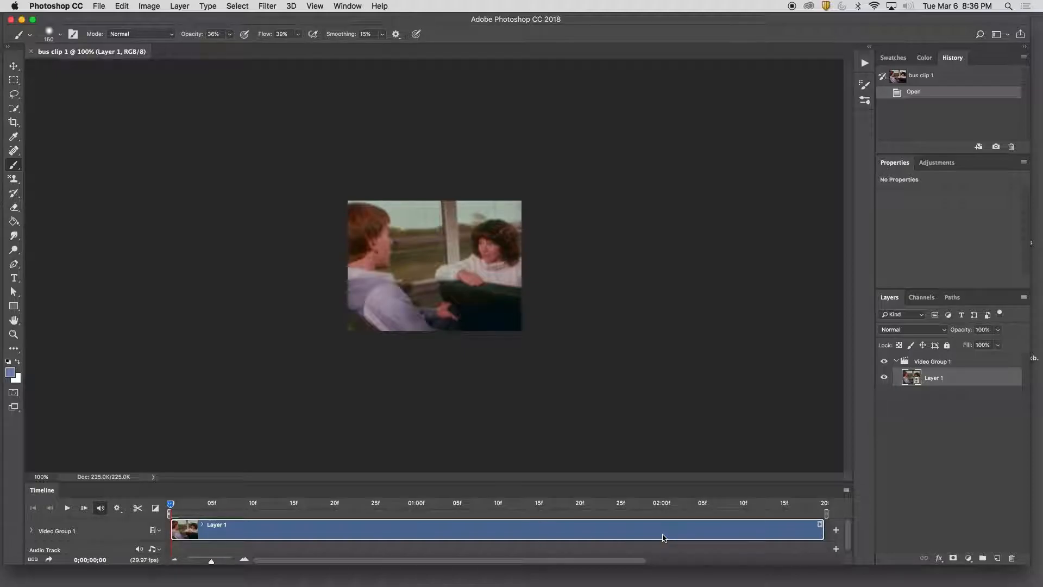
Zoom the video canvas in to about 179% and make the Timeline panel taller
left_click(347, 7)
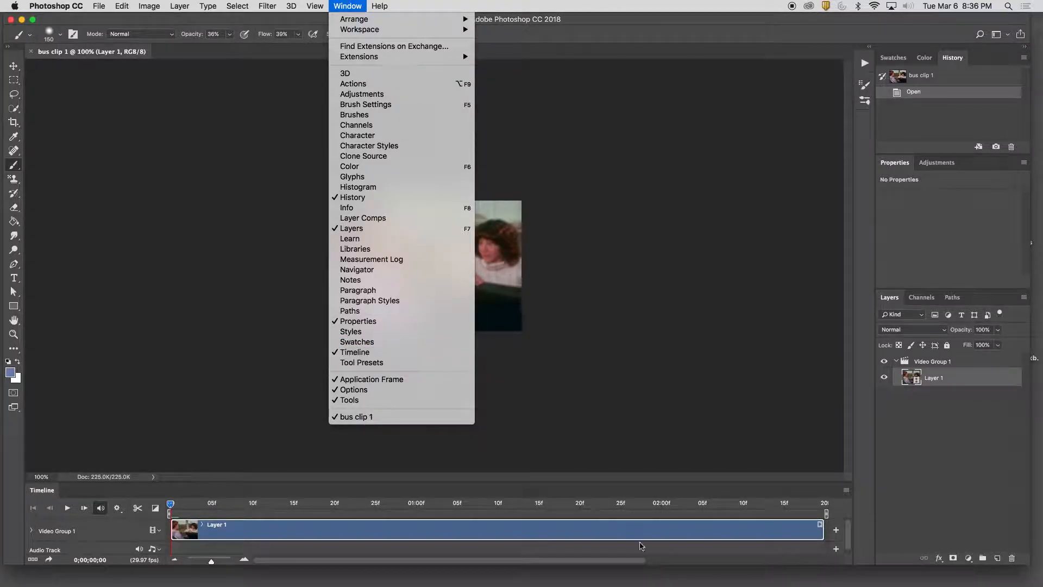
left_click(635, 495)
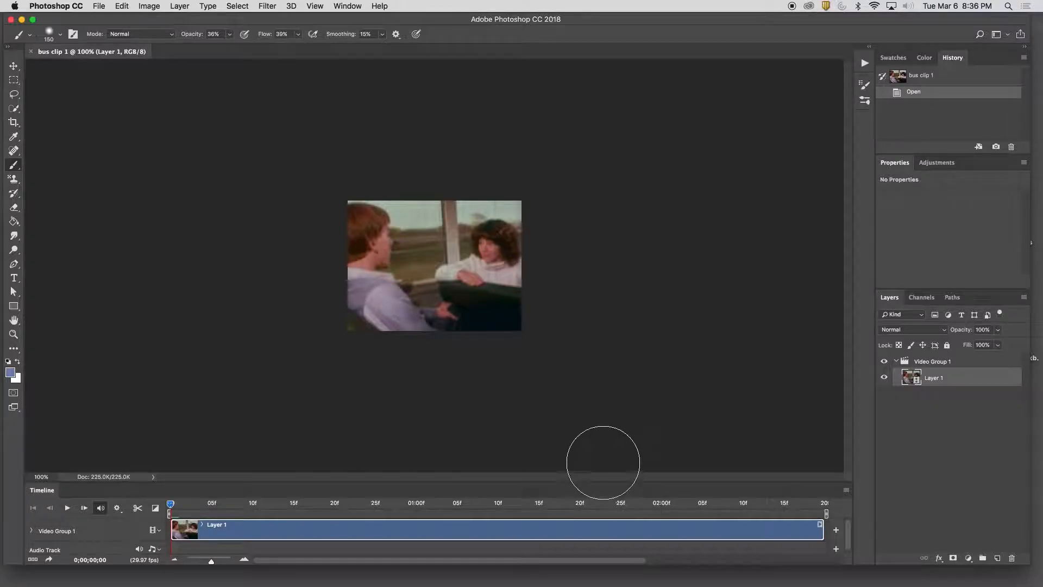
key("z")
left_click_drag(464, 253, 484, 254)
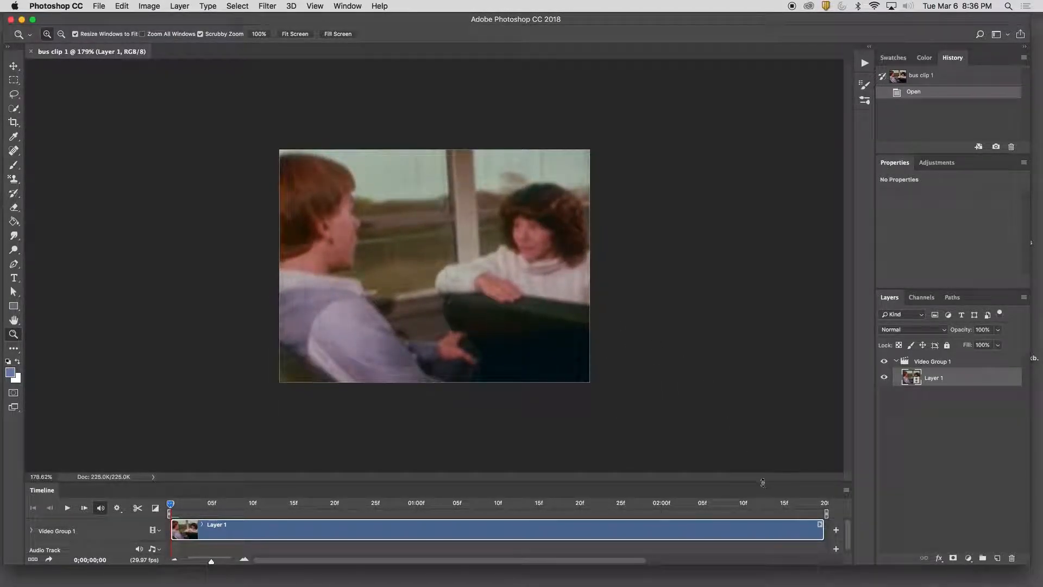
left_click_drag(762, 483, 759, 430)
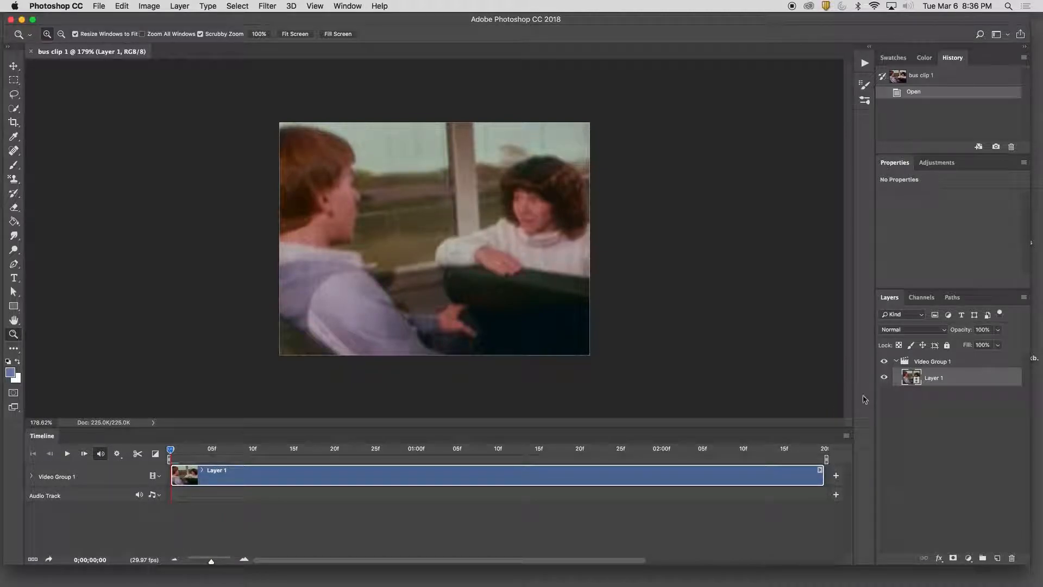
Examine how Video Group 1 and its Layer 1 are organised among the layers and in the timeline
left_click(964, 365)
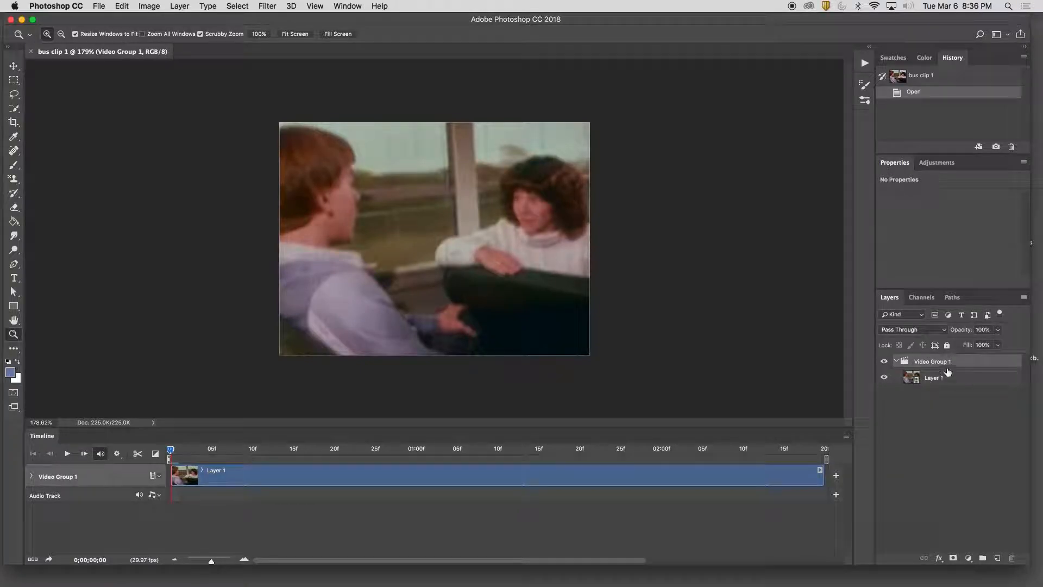
left_click(897, 362)
left_click(896, 362)
left_click(968, 380)
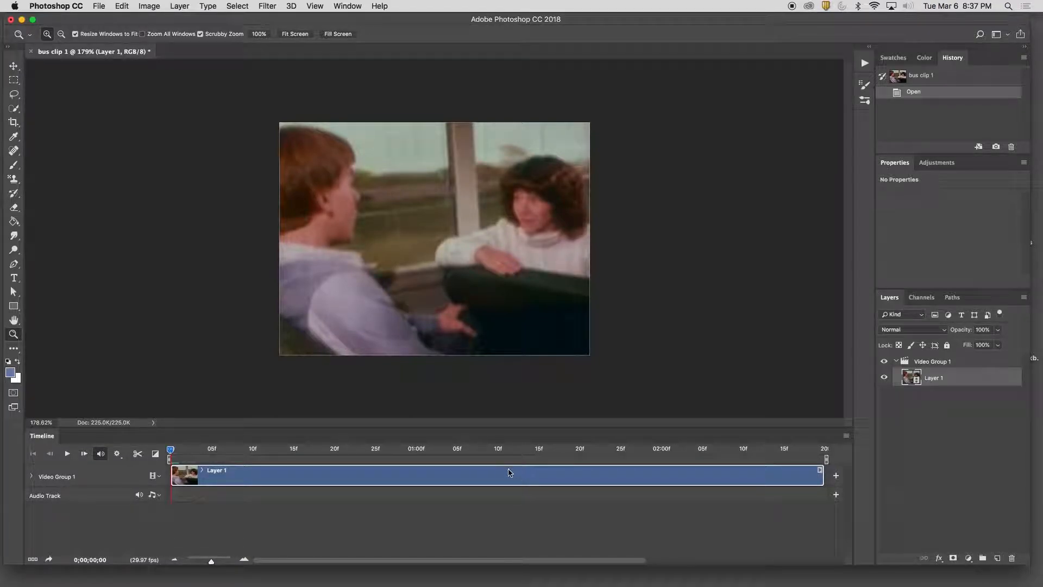
left_click(47, 476)
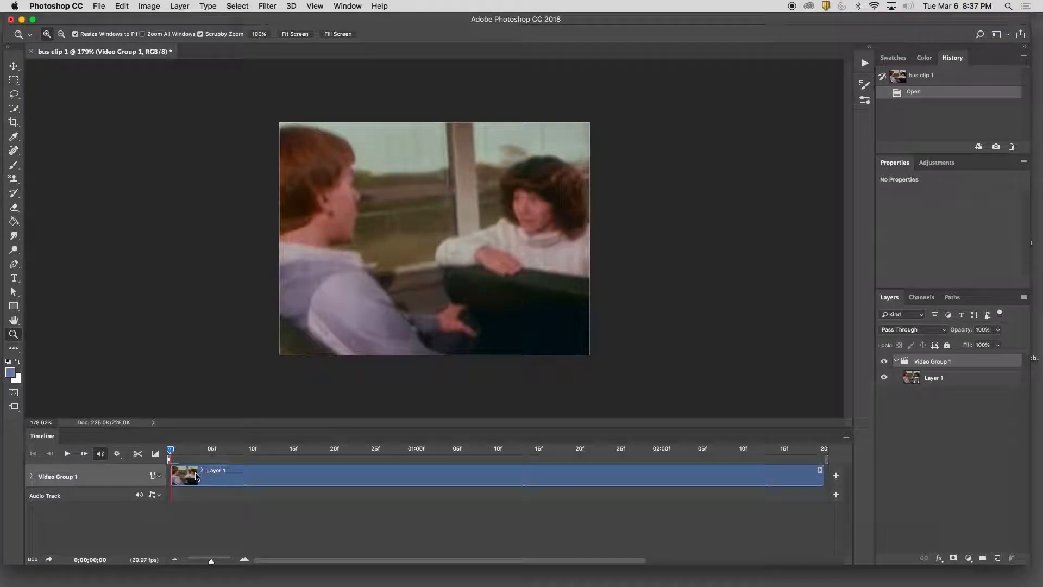
Play the clip from its start, turn on looped playback, and play it again
left_click_drag(171, 450, 25, 489)
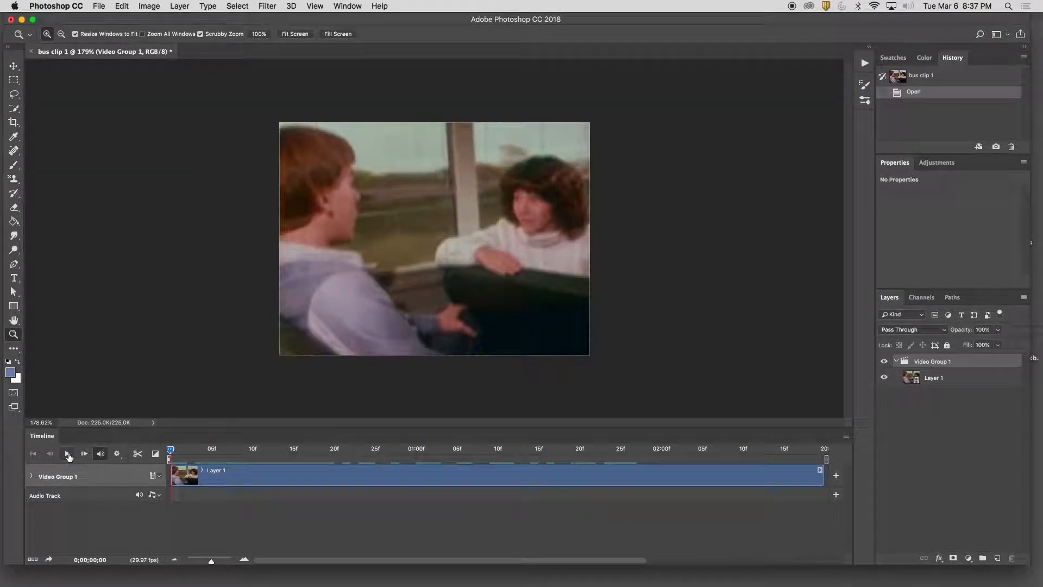
left_click(67, 454)
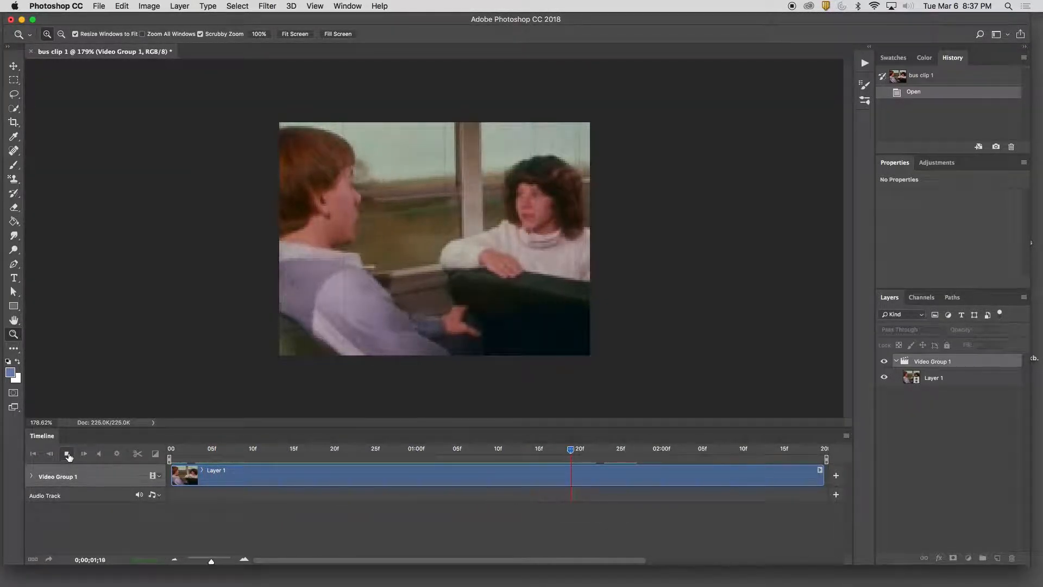
left_click(117, 453)
left_click(113, 480)
left_click(117, 455)
left_click(70, 455)
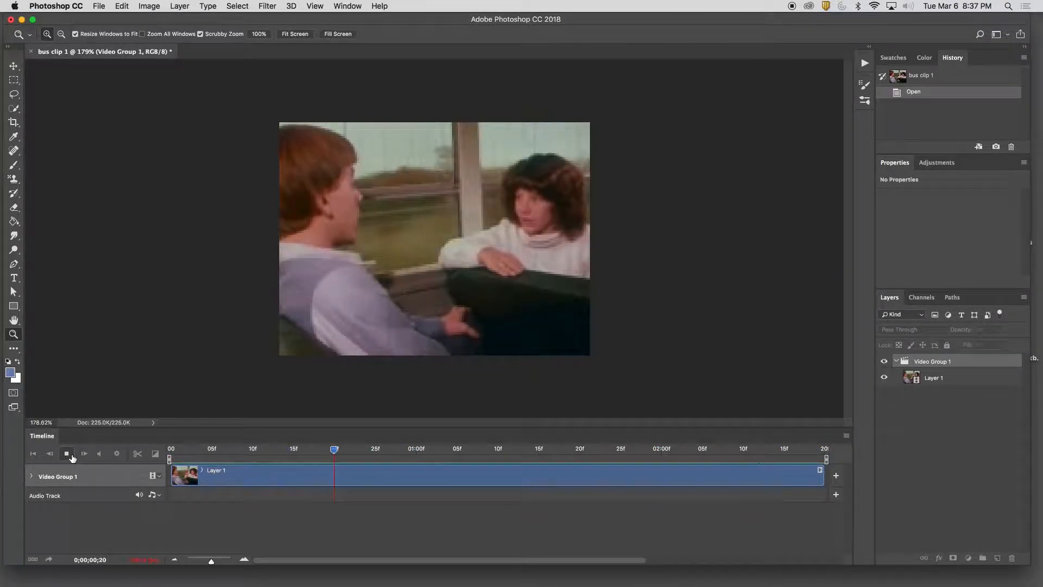
left_click(71, 455)
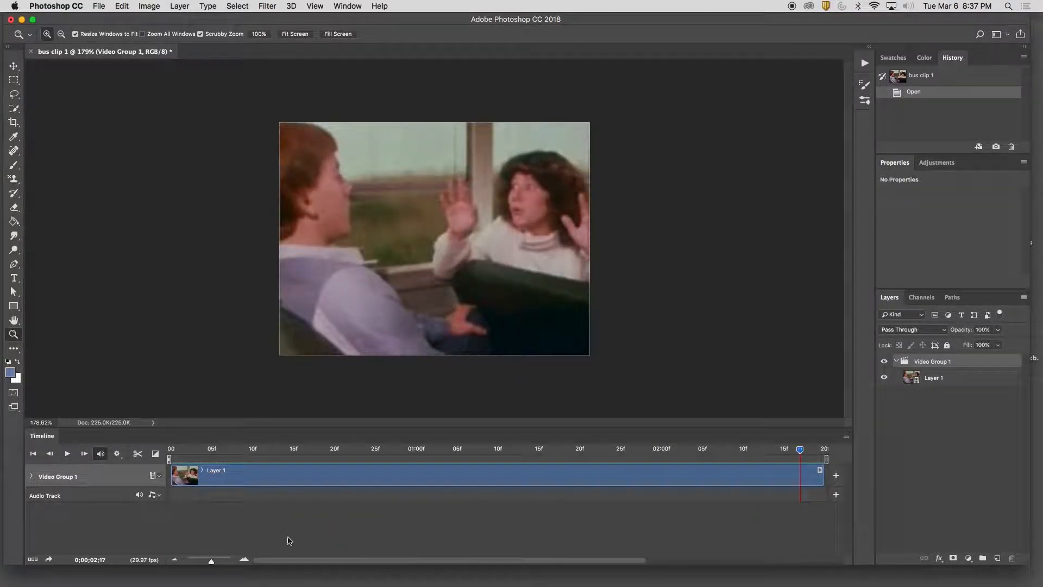
Scrub through the whole clip from its start and play it in a loop to choose a section for the cinemagraph
left_click_drag(212, 561, 206, 564)
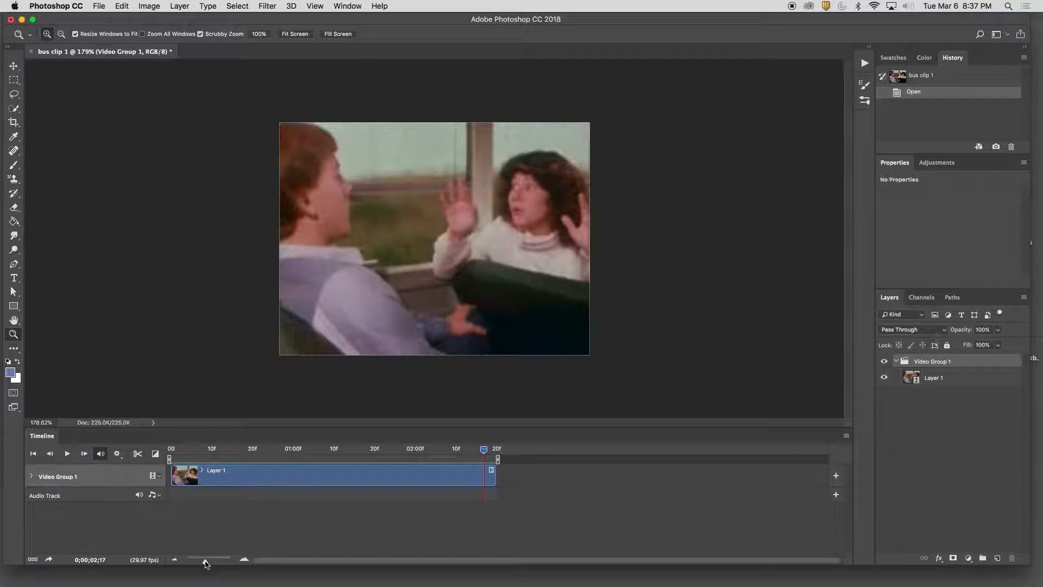
left_click_drag(484, 449, 147, 460)
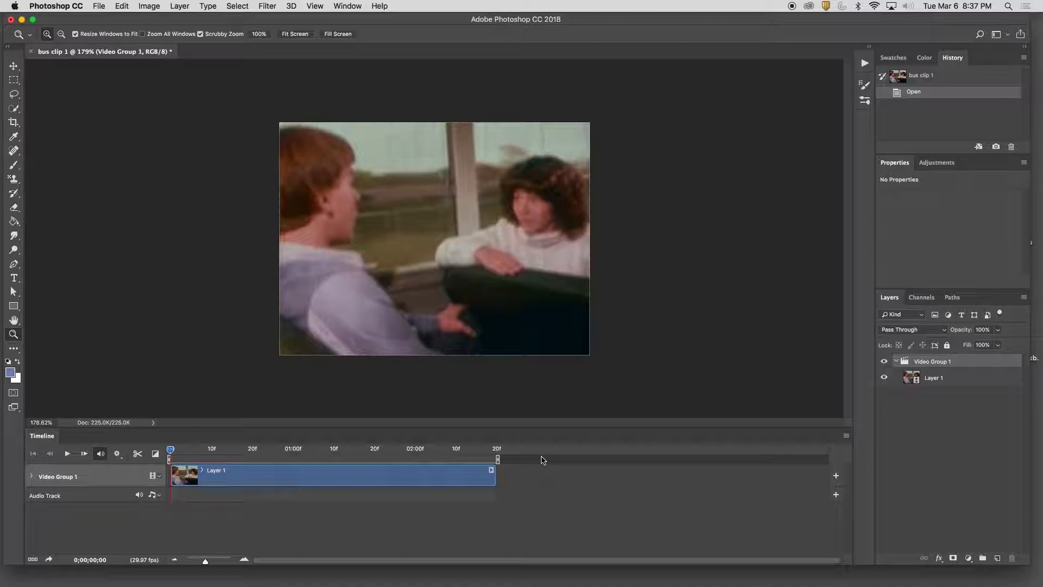
left_click_drag(172, 451, 242, 462)
left_click_drag(370, 466, 227, 470)
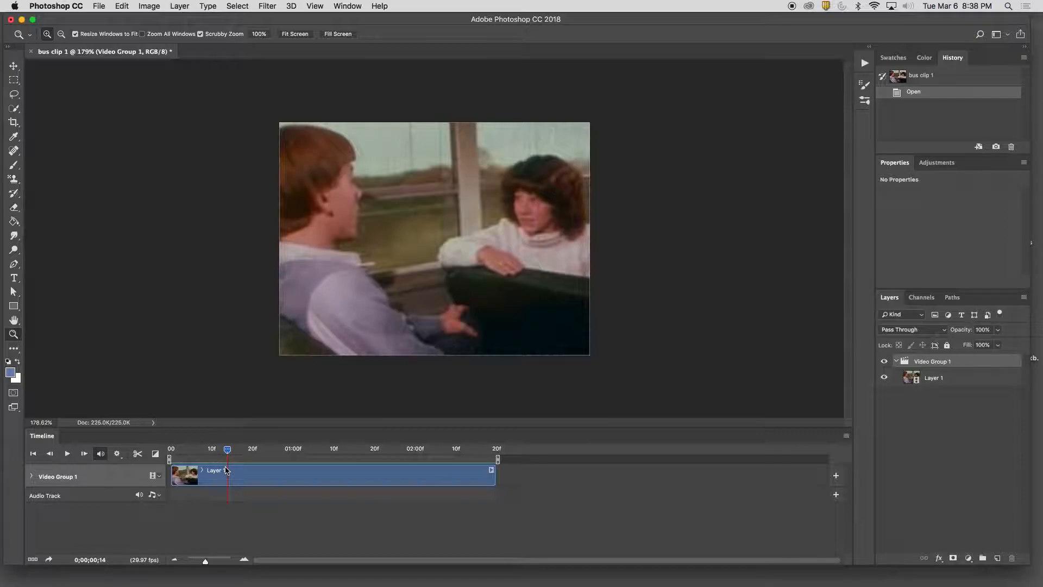
left_click(71, 456)
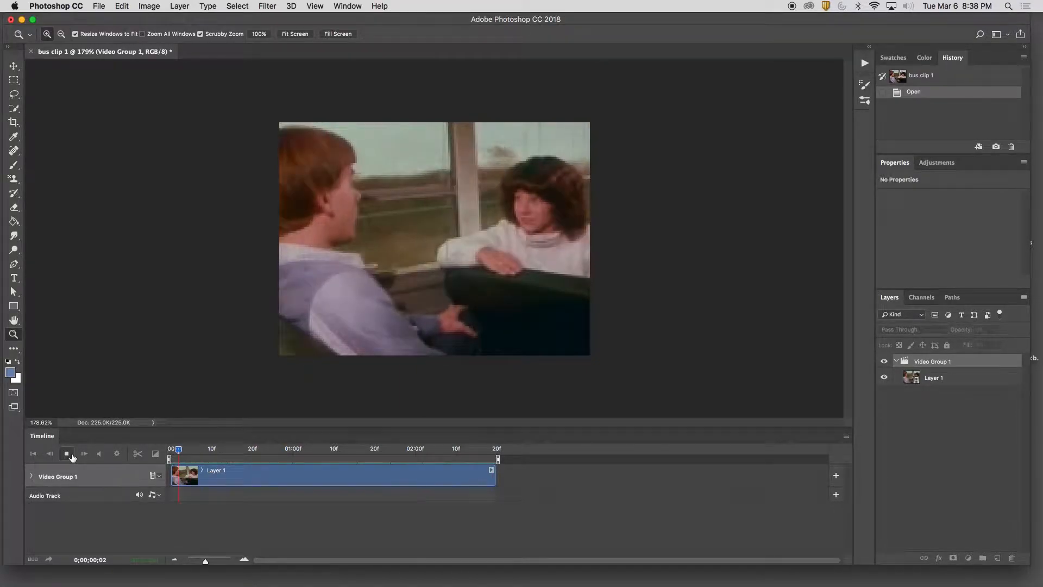
left_click(68, 455)
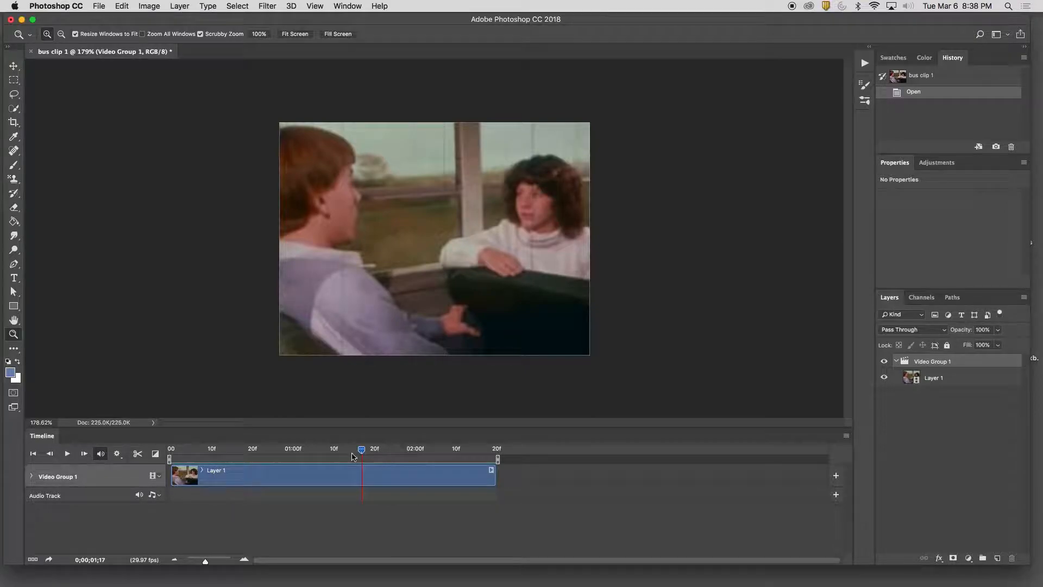
Place the playhead at 0;00;00;20 and trim the start and end of Layer 1 to a clip about 37 frames long
left_click_drag(362, 450, 252, 453)
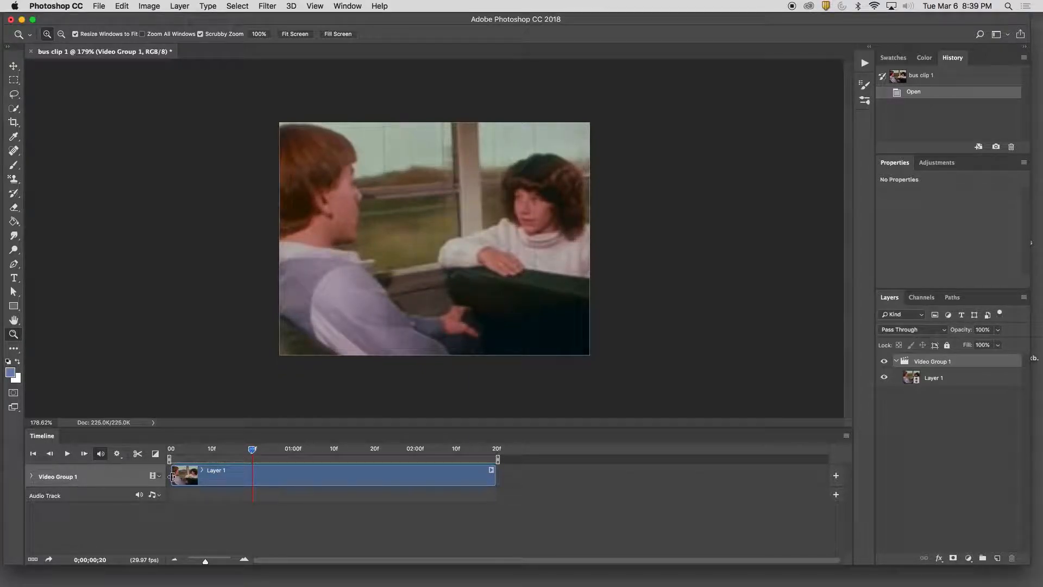
left_click_drag(172, 476, 321, 466)
left_click_drag(413, 478, 162, 474)
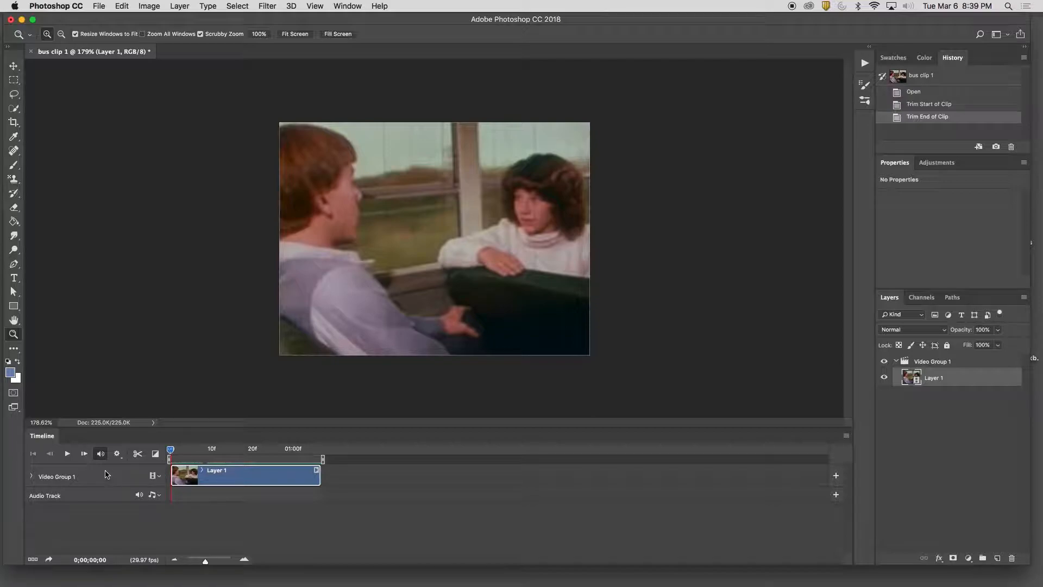
Duplicate Video Group 1 together with its layer
left_click(942, 363)
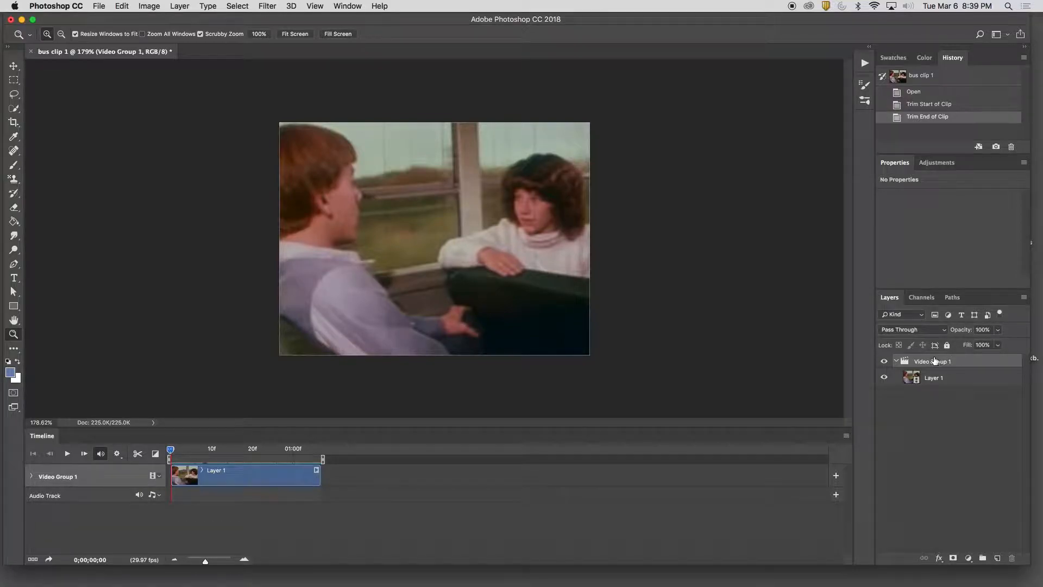
right_click(934, 361)
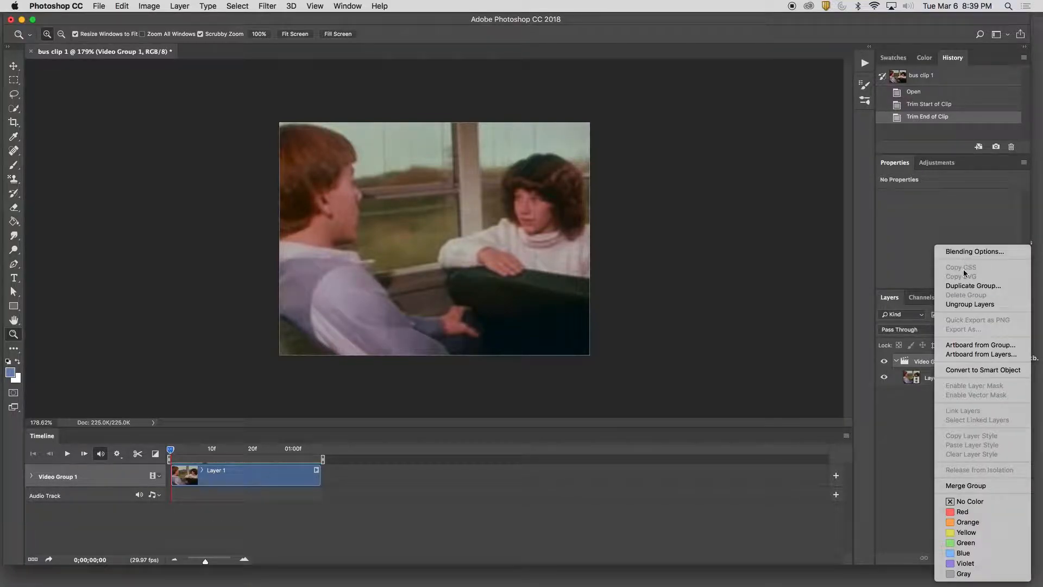
left_click(918, 361)
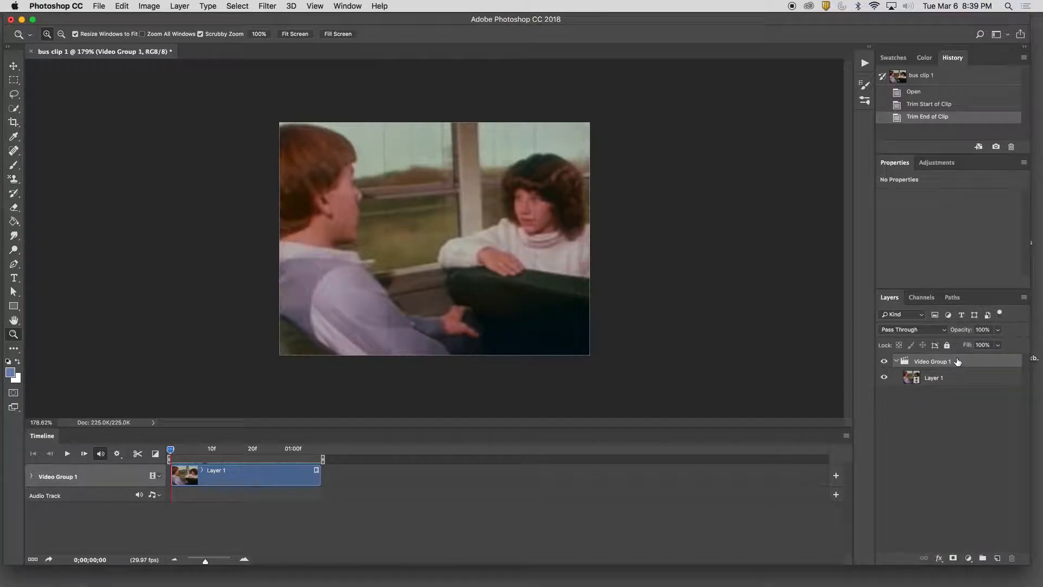
left_click_drag(952, 362, 998, 560)
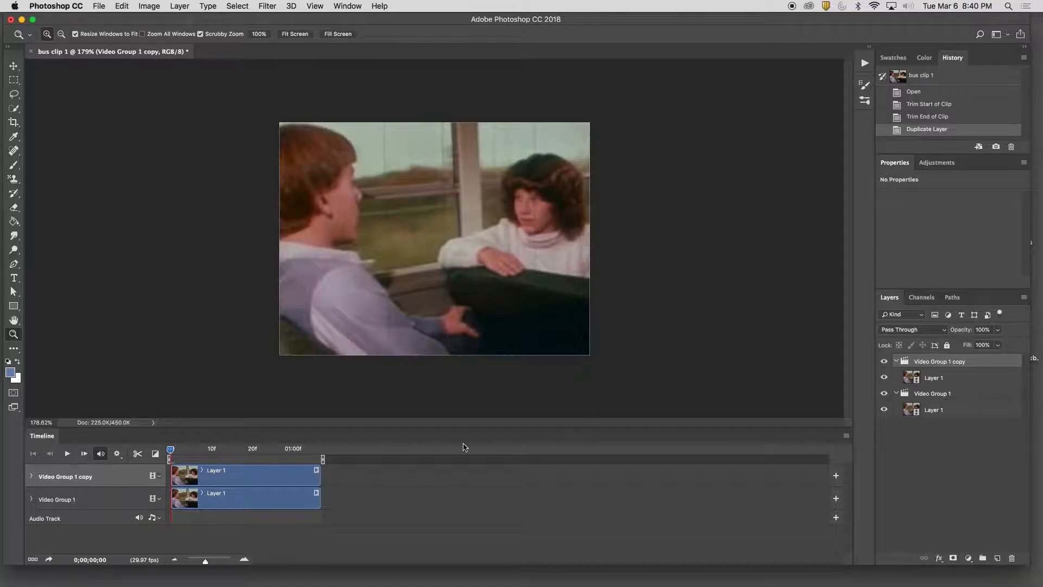
Move the Video Group 1 clip along its track so it starts where the clip in Video Group 1 copy ends
left_click(68, 501)
left_click(73, 477)
left_click(80, 496)
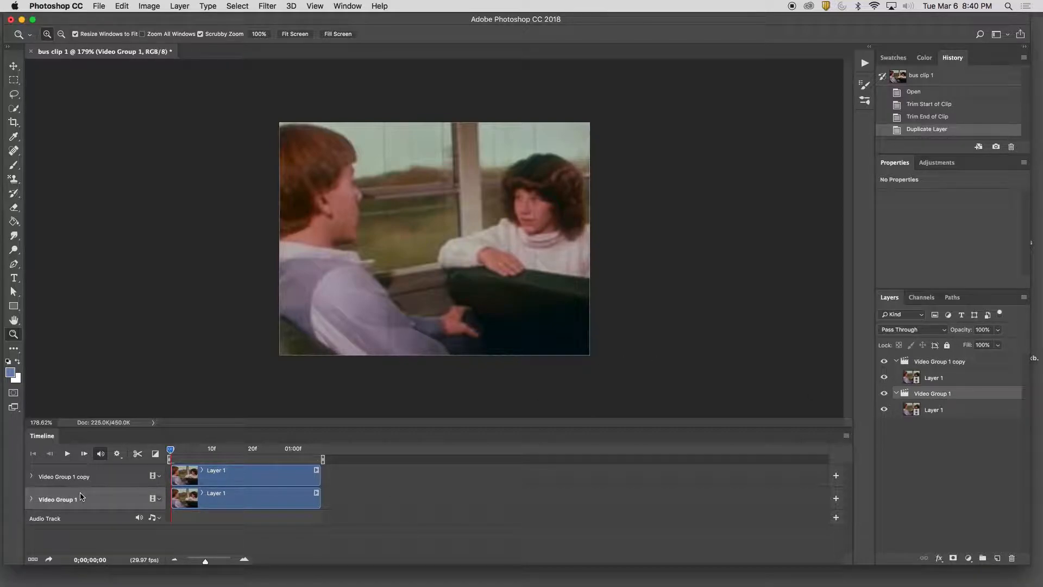
left_click(118, 483)
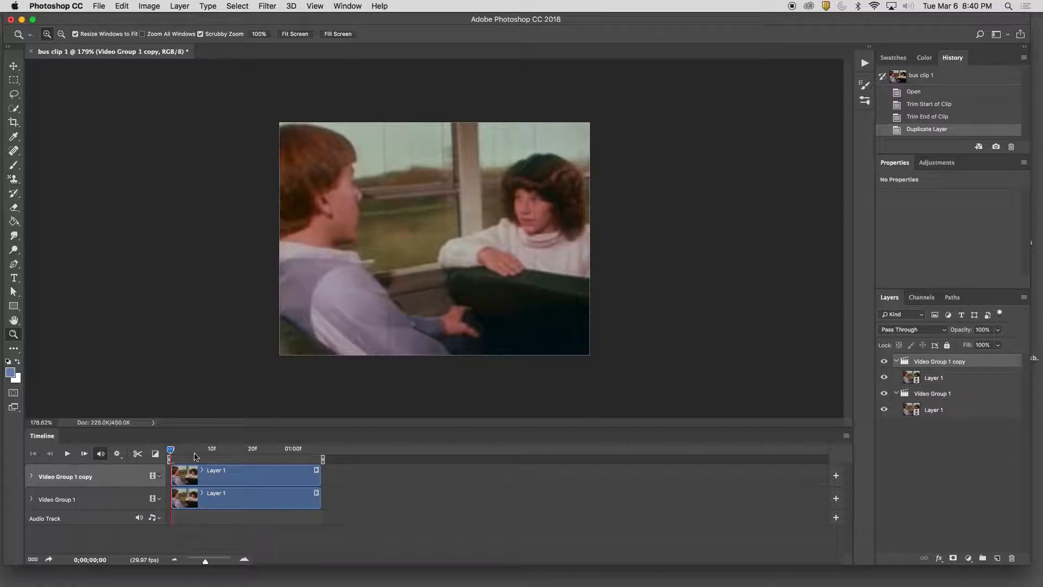
mouse_move(171, 450)
left_mouse_down()
mouse_move(285, 451)
mouse_move(166, 453)
left_mouse_up()
left_click(247, 498)
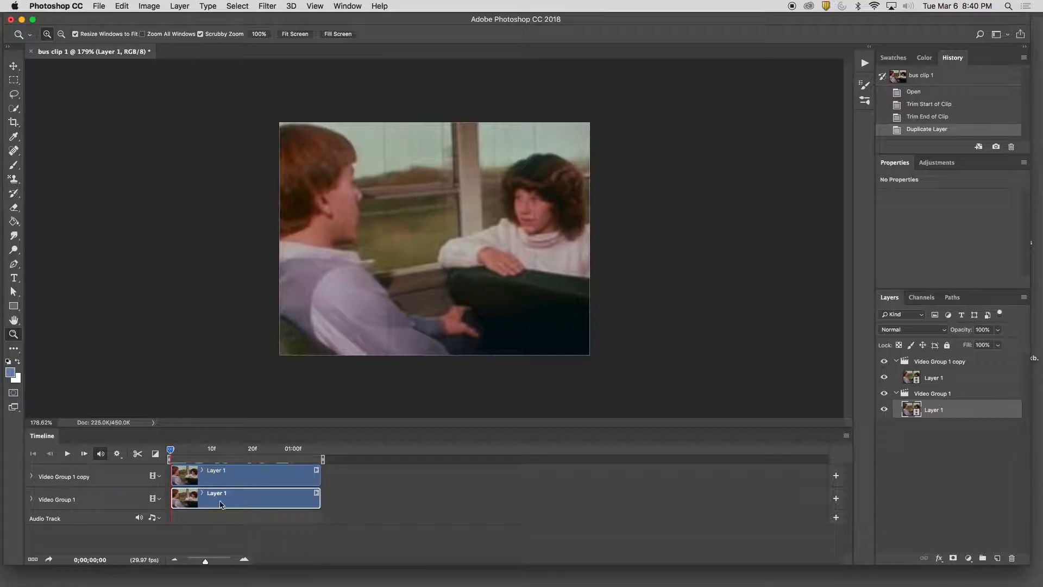
left_click_drag(228, 500, 377, 500)
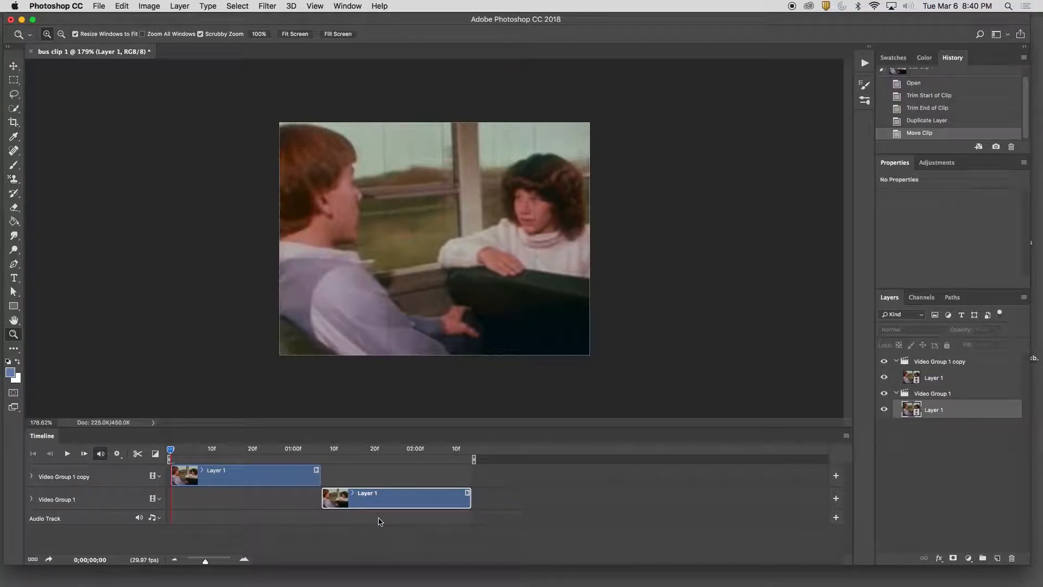
Preview the upper clip from its start and bring the playhead to the join between both clips at 0;00;01;07
left_click(250, 476)
left_click(174, 450)
key("space")
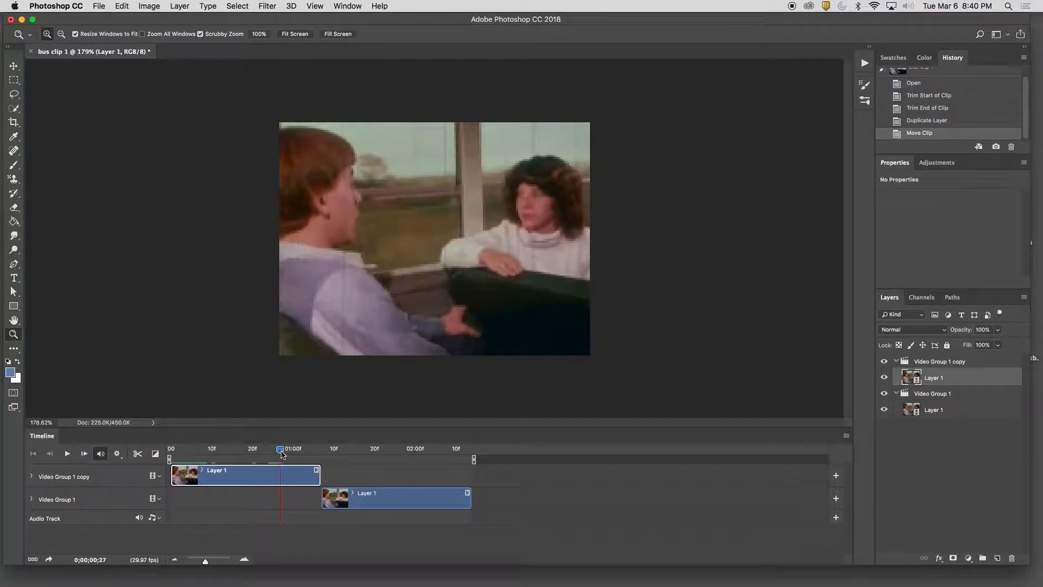
left_click(337, 500)
left_click_drag(284, 451, 322, 454)
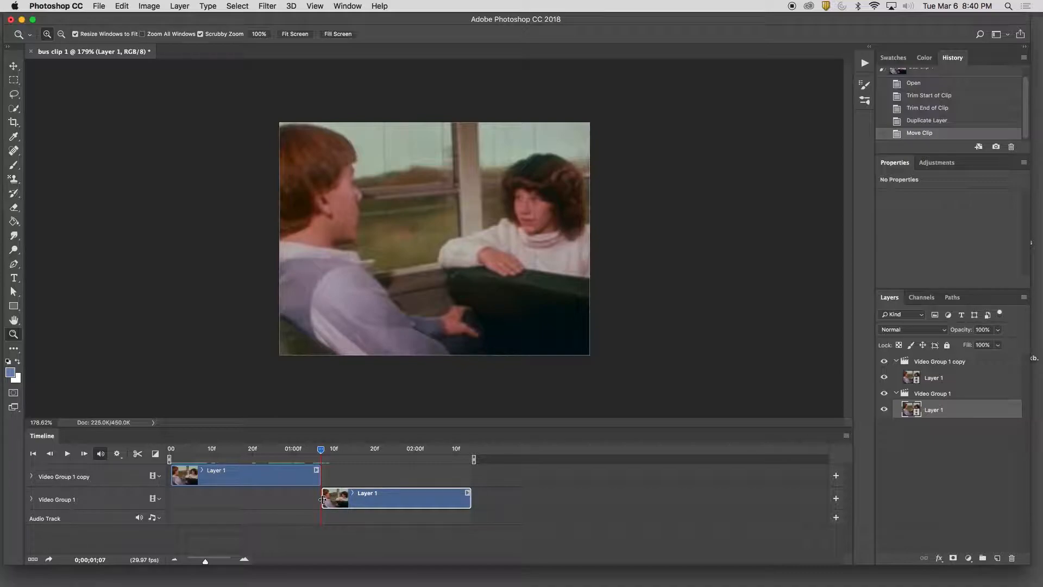
Extend the start of the Video Group 1 clip back to about frame 17 and trim its end to match the upper clip's end
left_click_drag(322, 498, 209, 501)
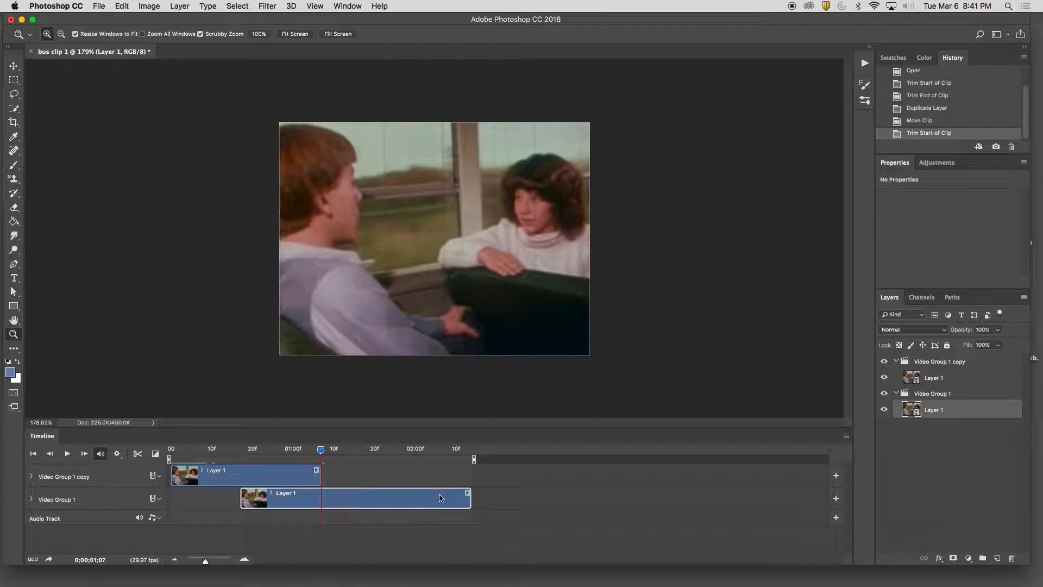
left_click_drag(470, 498, 326, 504)
left_click_drag(319, 448, 244, 466)
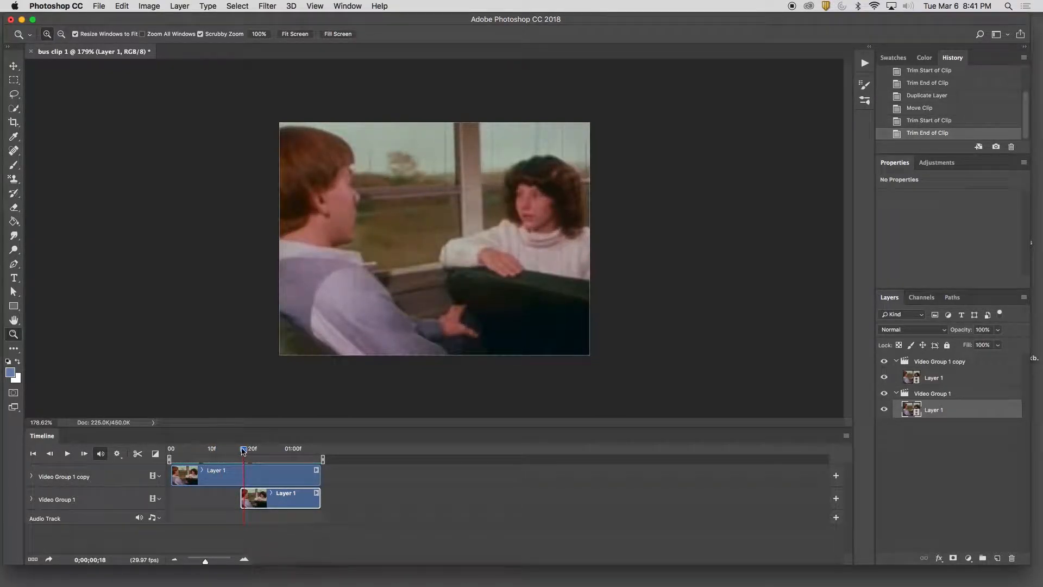
left_click(229, 474)
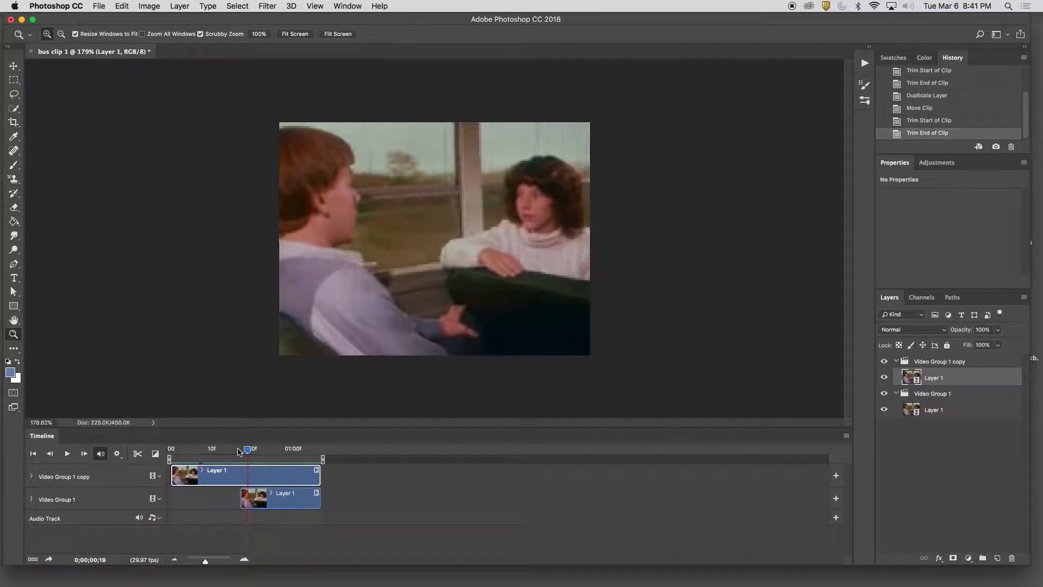
left_click_drag(244, 449, 168, 456)
left_click(319, 502)
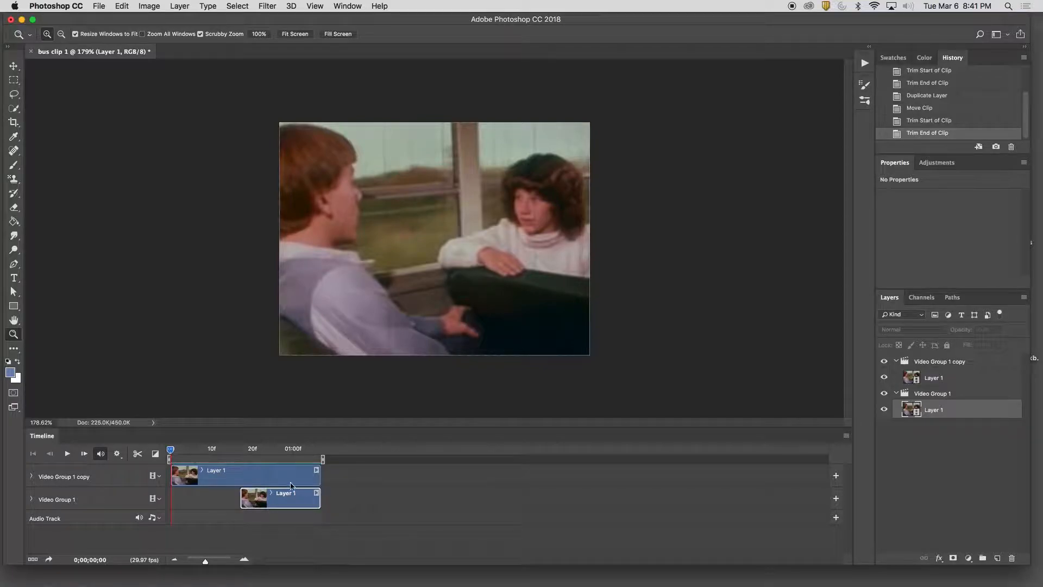
Expand the properties of Video Group 1 copy and add an Opacity keyframe to its Layer 1 at 0;00;00;17
left_click(294, 480)
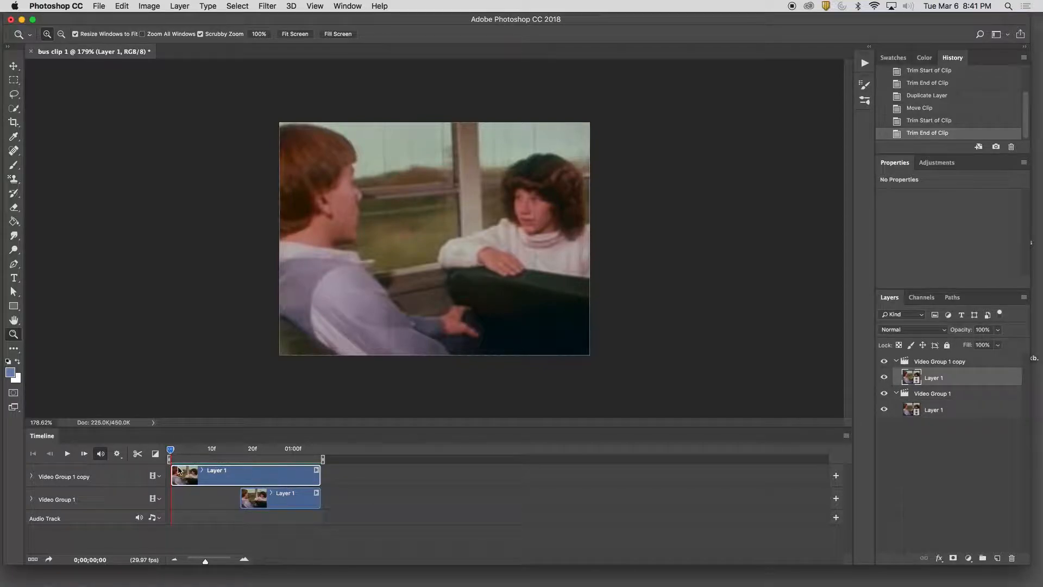
left_click(33, 479)
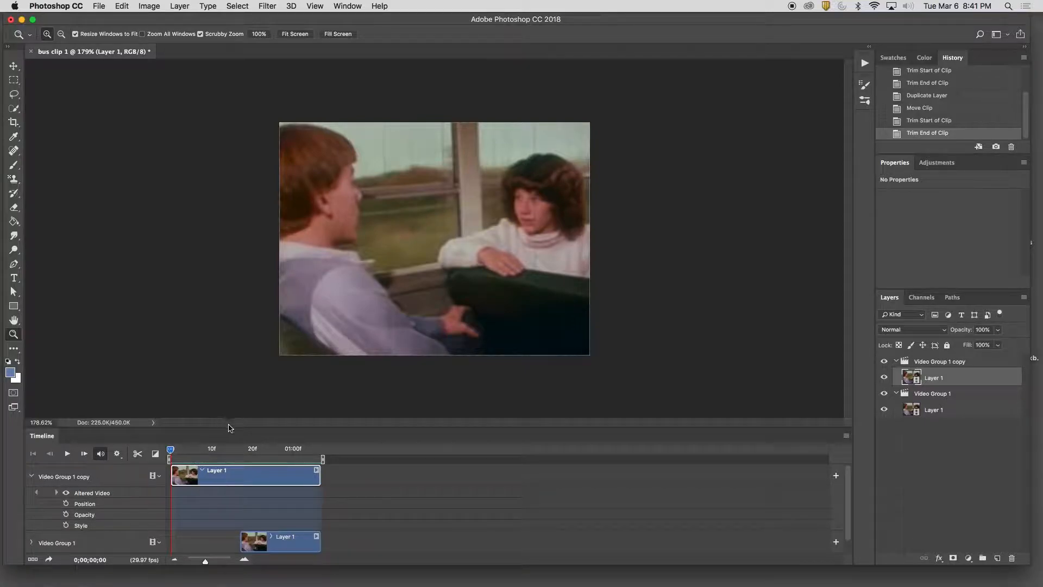
left_click_drag(233, 419, 233, 349)
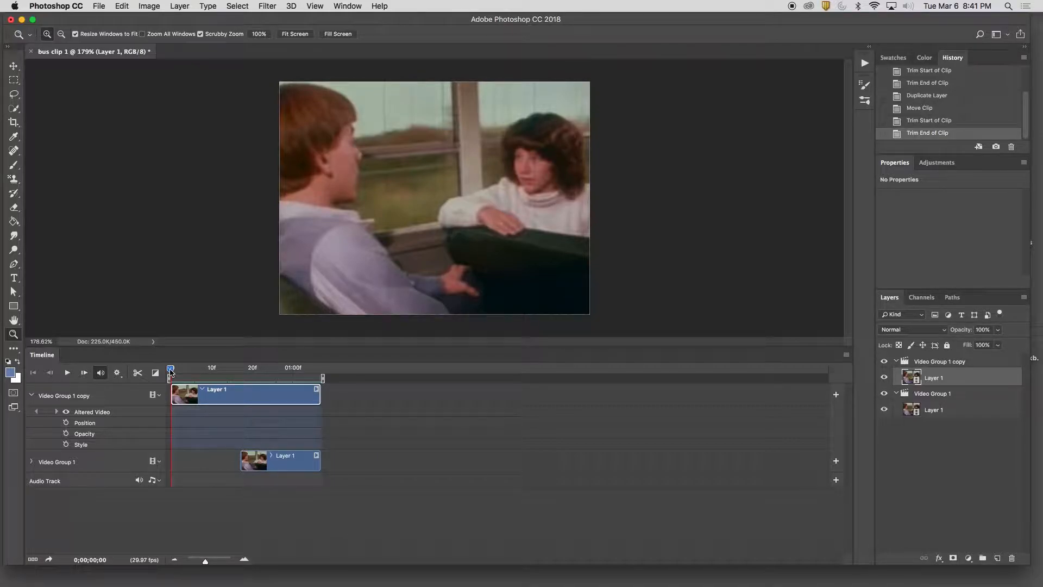
left_click_drag(170, 371, 241, 370)
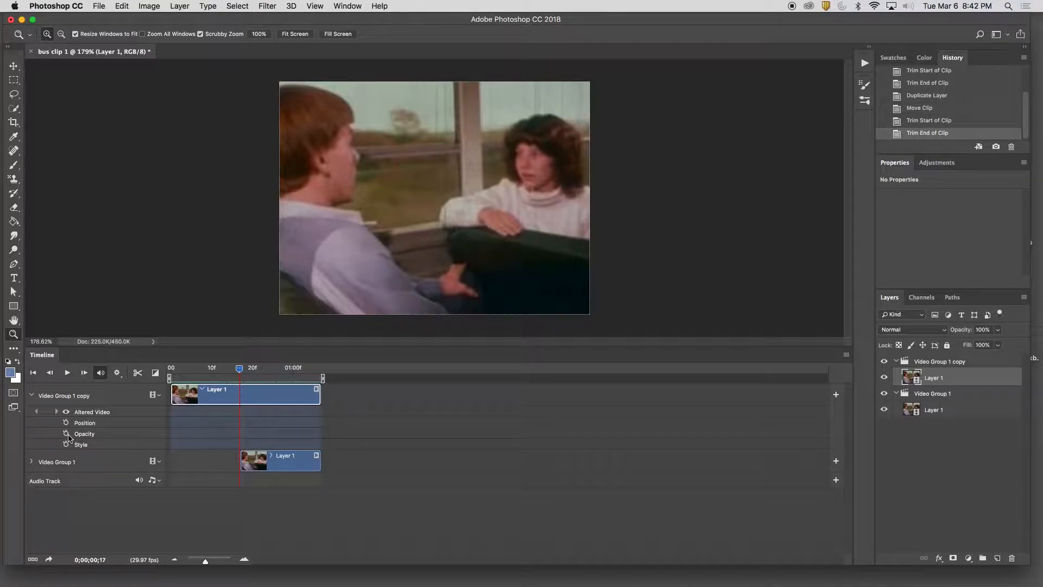
left_click(67, 434)
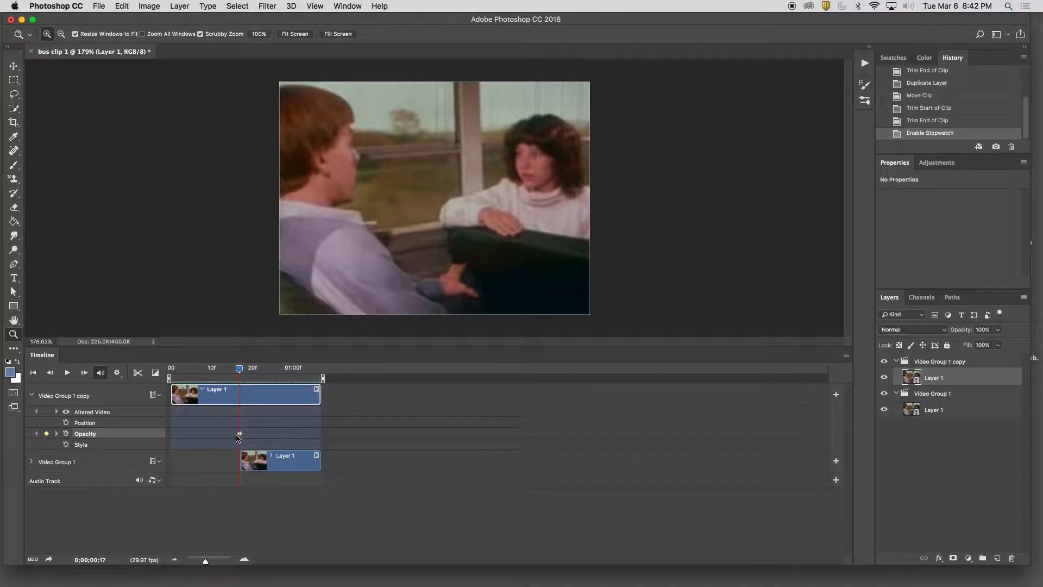
Add a 0% opacity keyframe to the upper Layer 1 at 0;00;01;06 to fade it out
mouse_move(239, 373)
left_mouse_down()
mouse_move(228, 374)
mouse_move(239, 372)
left_mouse_up()
left_click_drag(240, 372, 324, 376)
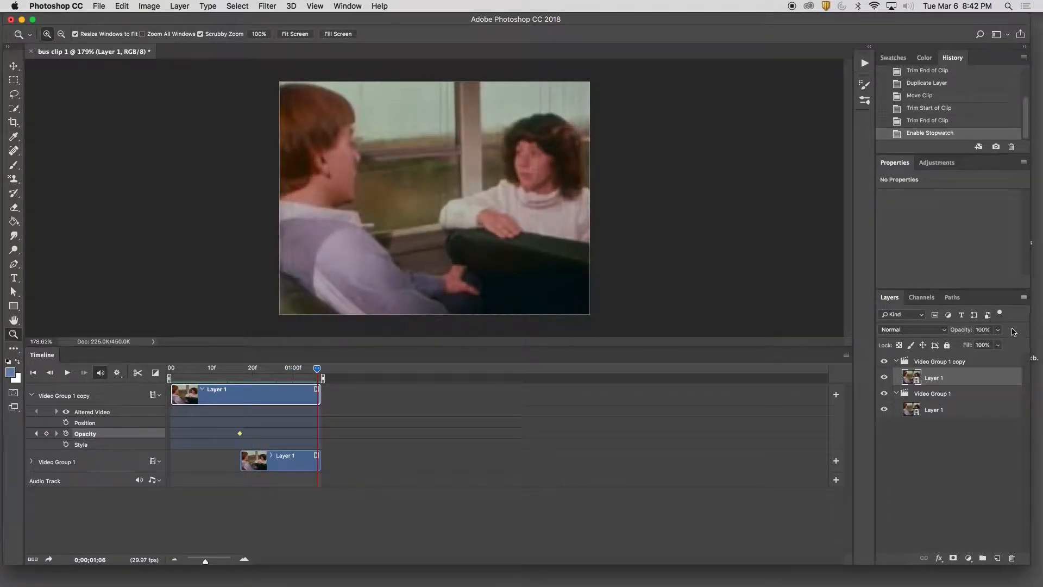
left_click(997, 329)
left_click_drag(998, 342, 917, 352)
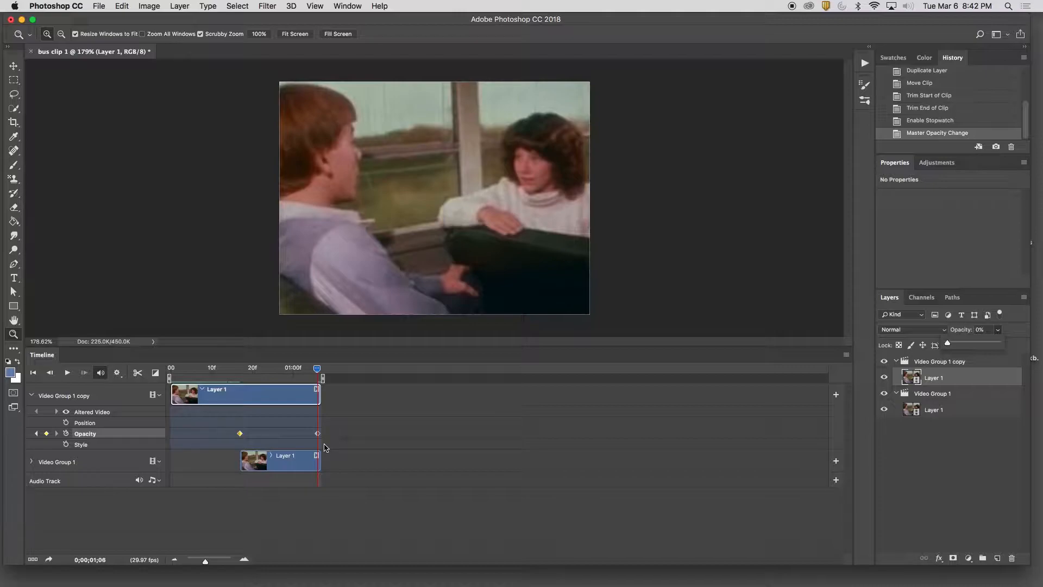
Scrub through the opacity fade and play the clip from its start to check the blended loop
left_click_drag(318, 368, 232, 399)
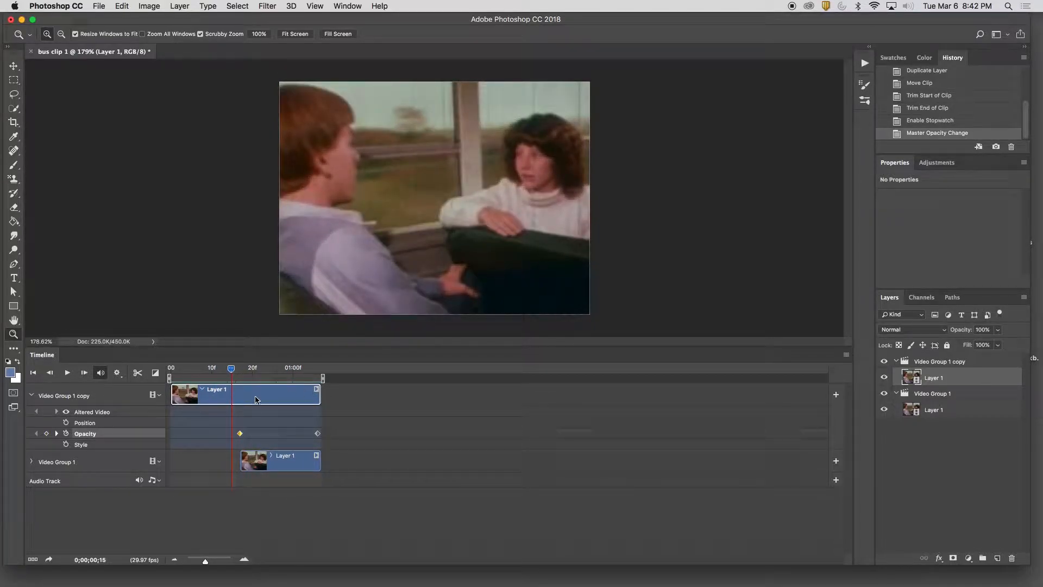
left_click_drag(243, 370, 309, 375)
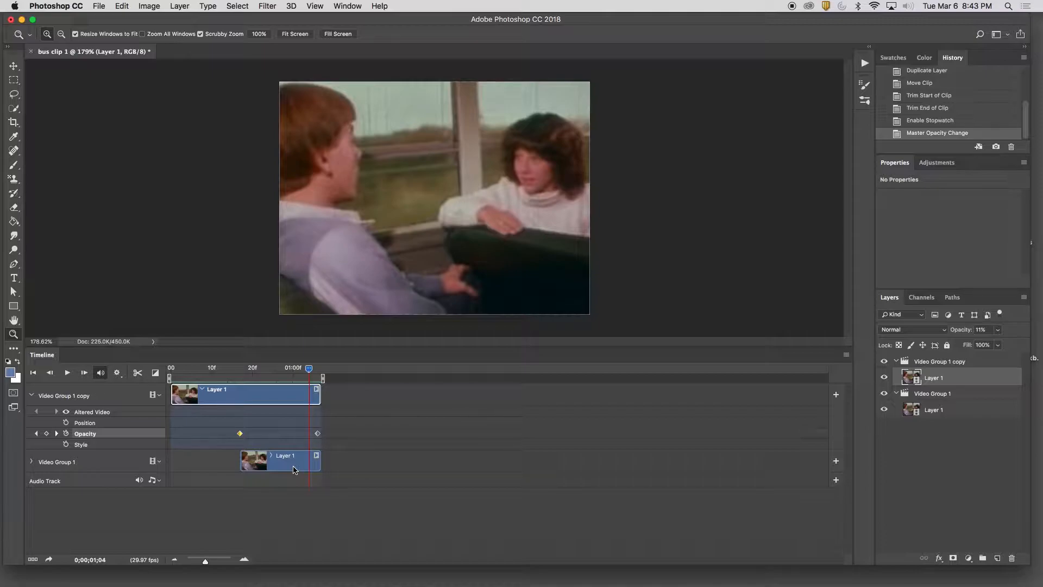
left_click_drag(313, 367, 170, 368)
left_click(71, 374)
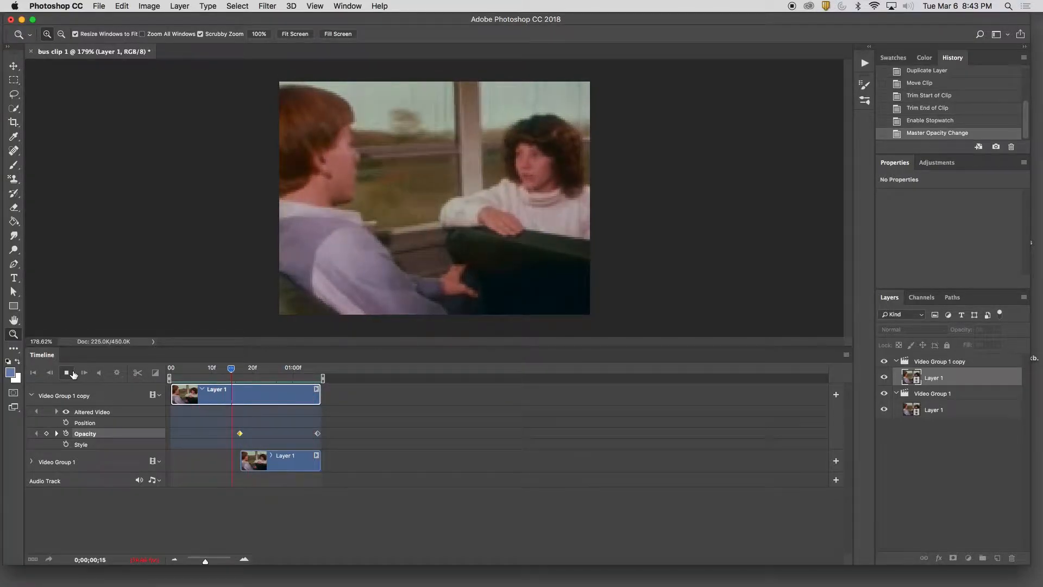
key("space")
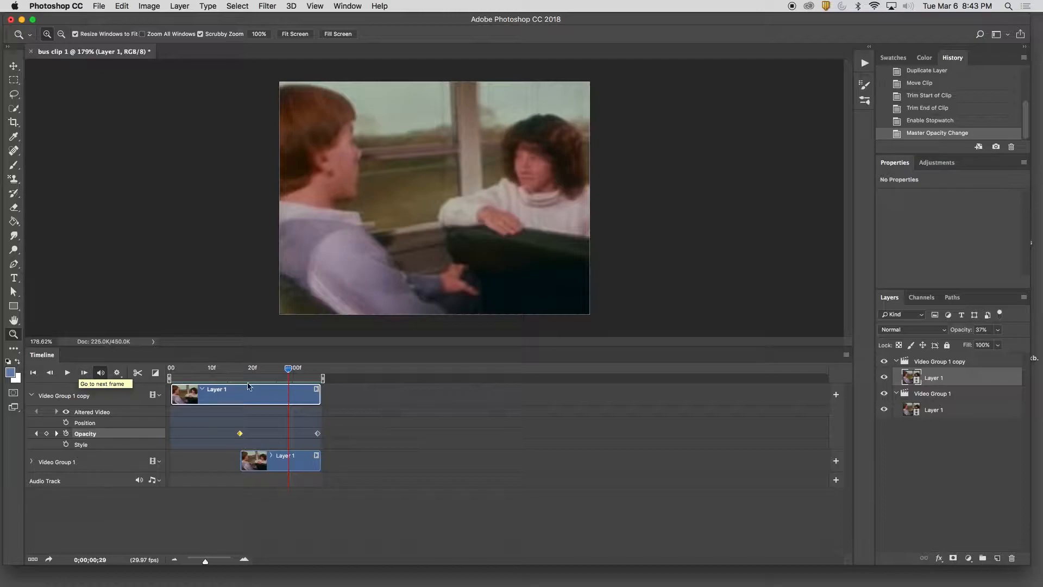
left_click_drag(289, 371, 265, 373)
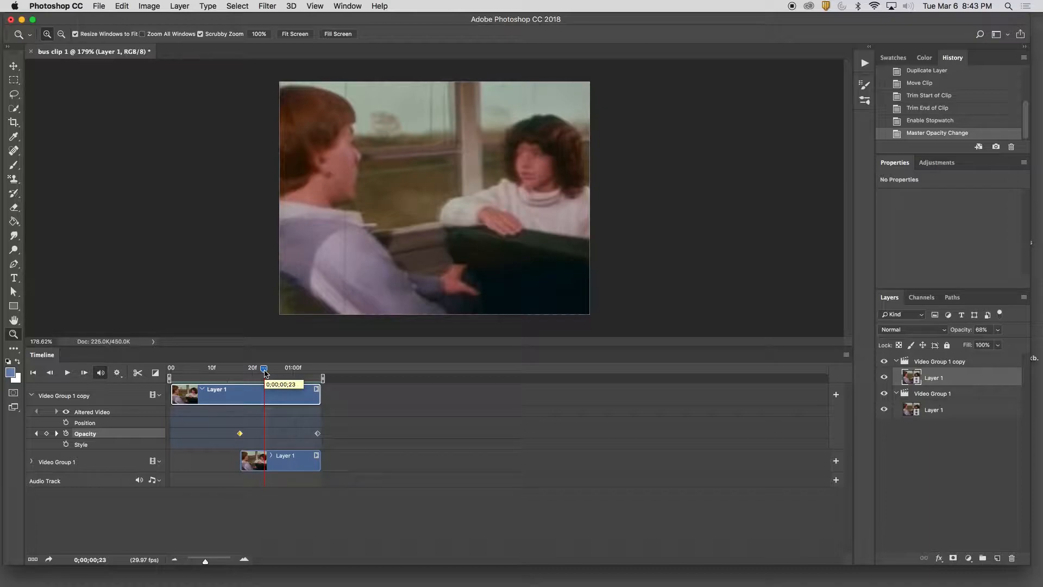
Switch to Chrome and read the Cinemagraph page's tip about creating a still layer from the frame at the playhead
mouse_move(908, 585)
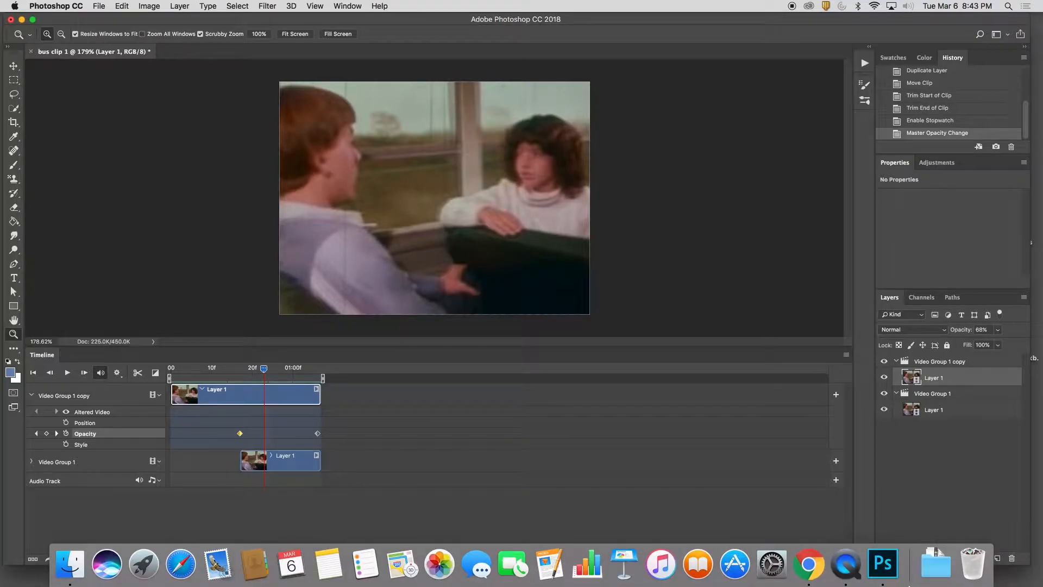
left_click(807, 562)
scroll(635, 439, "down", 10)
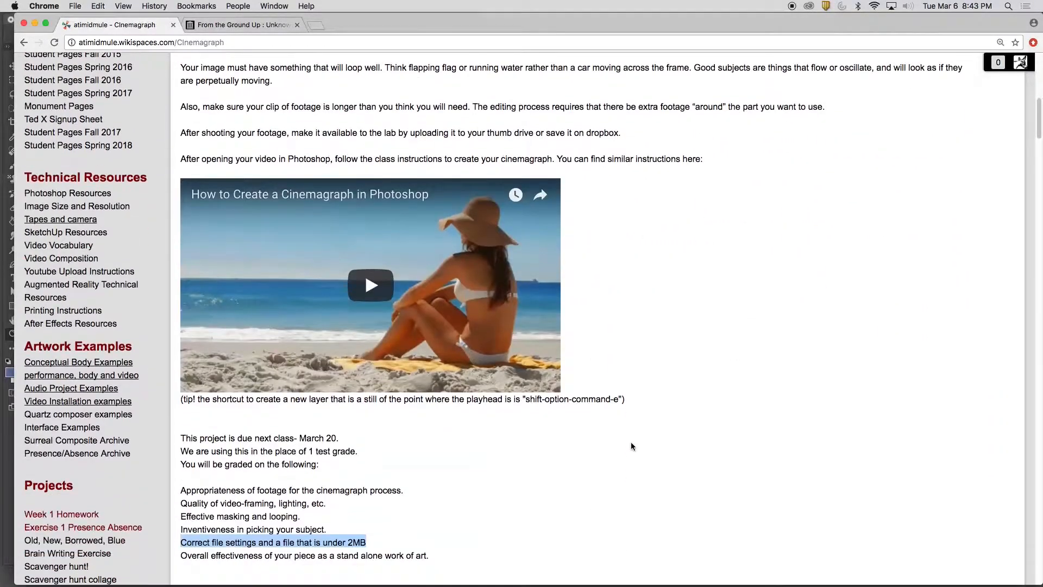
left_click_drag(640, 398, 183, 400)
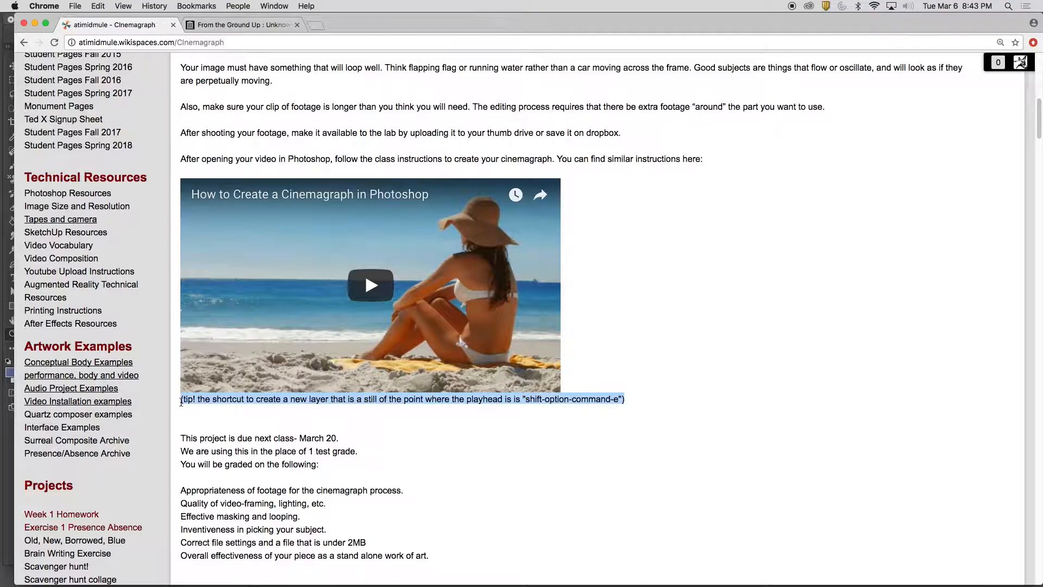
mouse_move(551, 584)
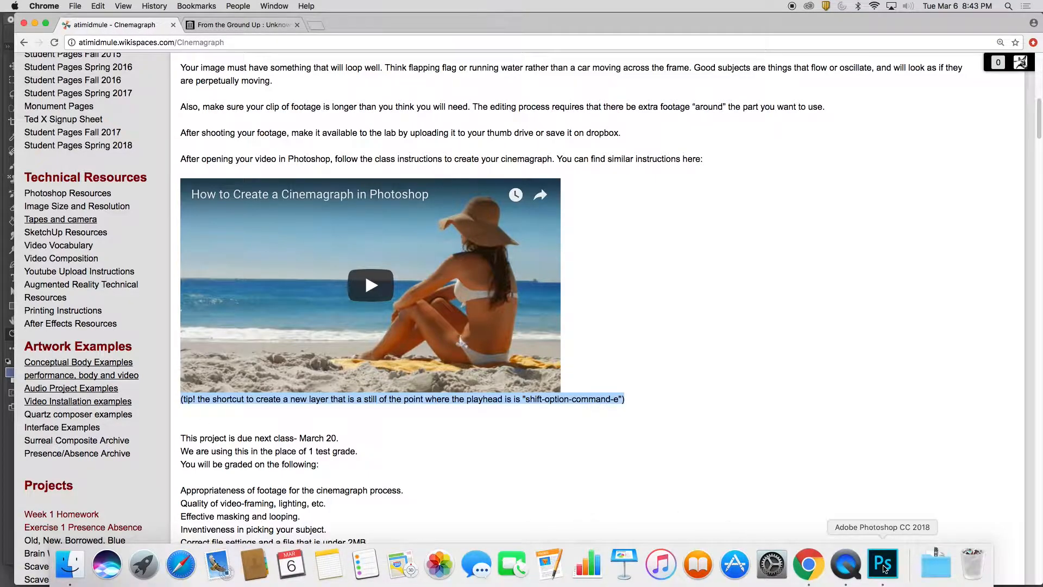
left_click(880, 569)
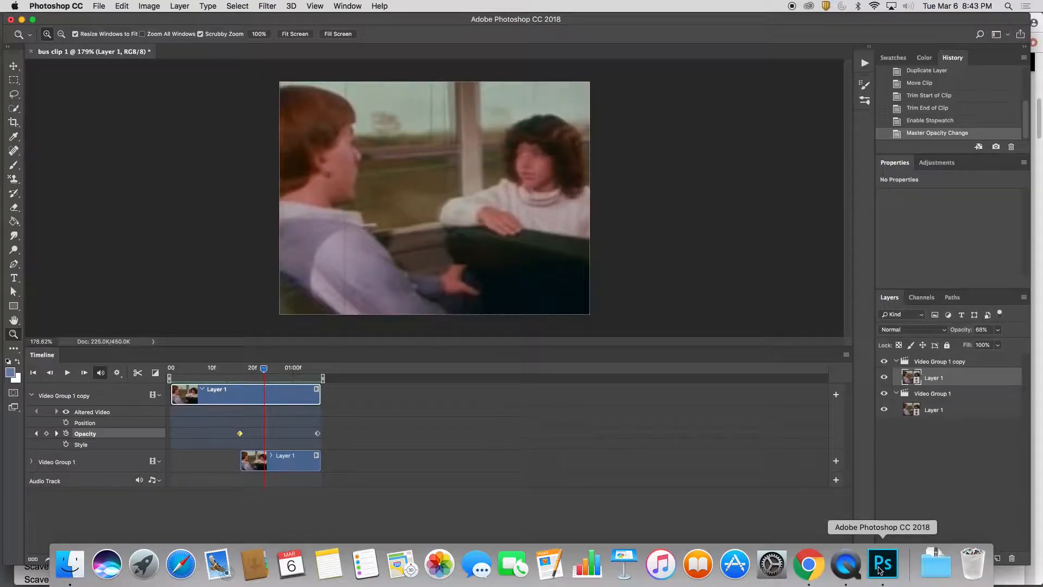
left_click(807, 565)
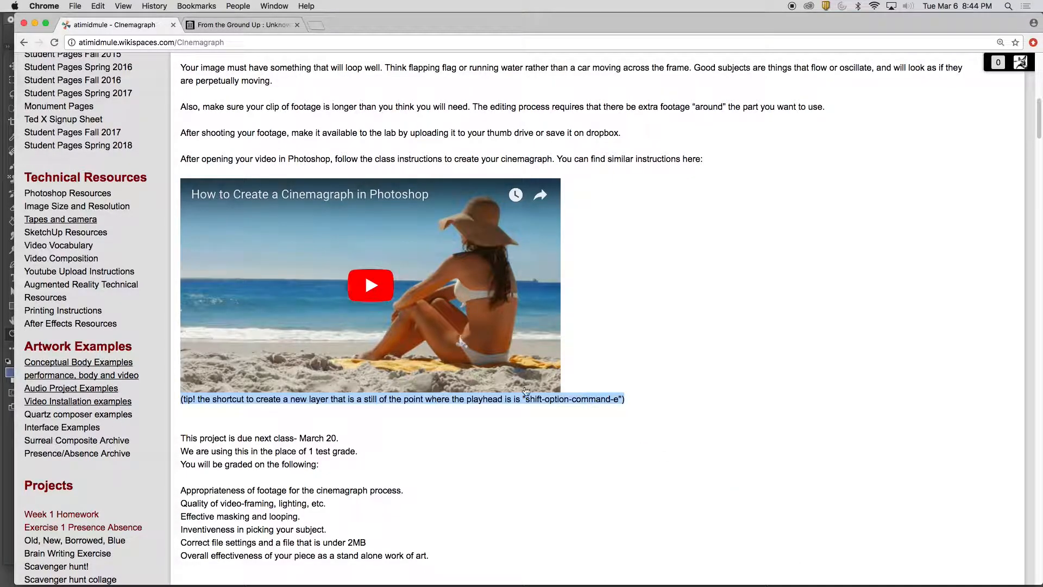
left_click(705, 408)
Switch to Photoshop and stamp the visible frame at 0;00;00;12 into a new still layer
mouse_move(859, 585)
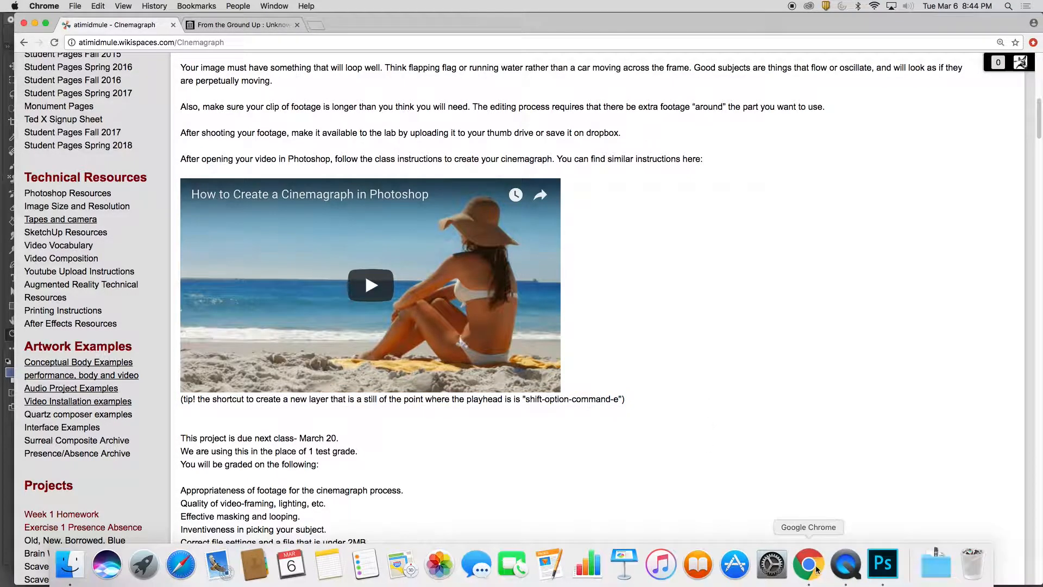
left_click(881, 562)
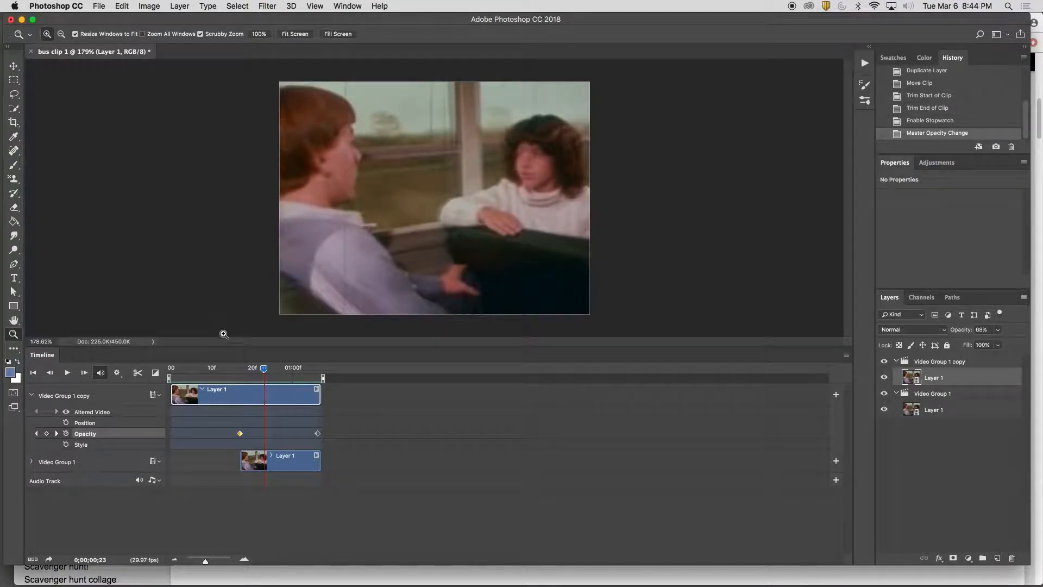
left_click_drag(264, 370, 219, 379)
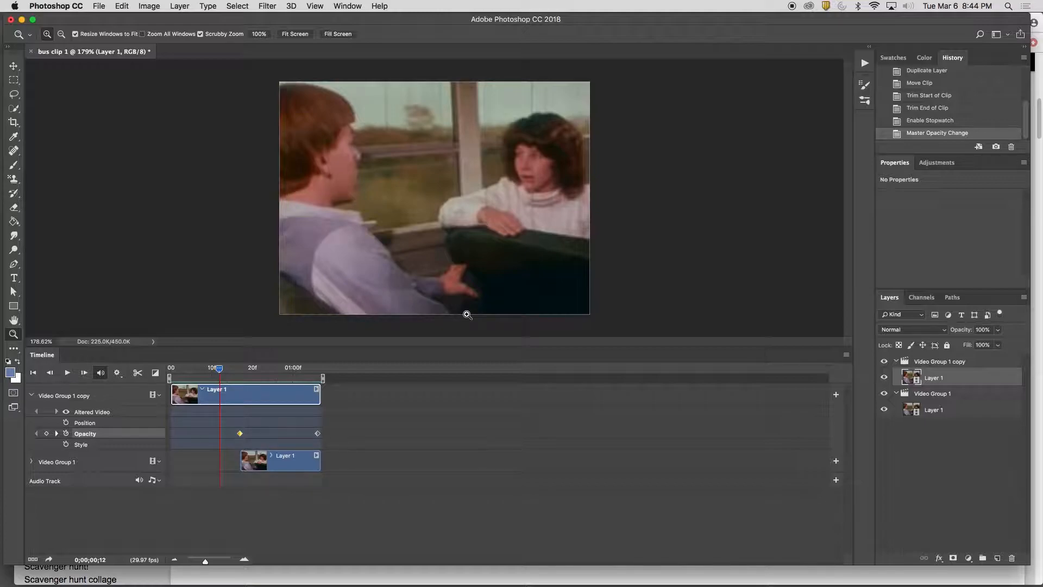
key("alt")
key("super+alt+shift+e")
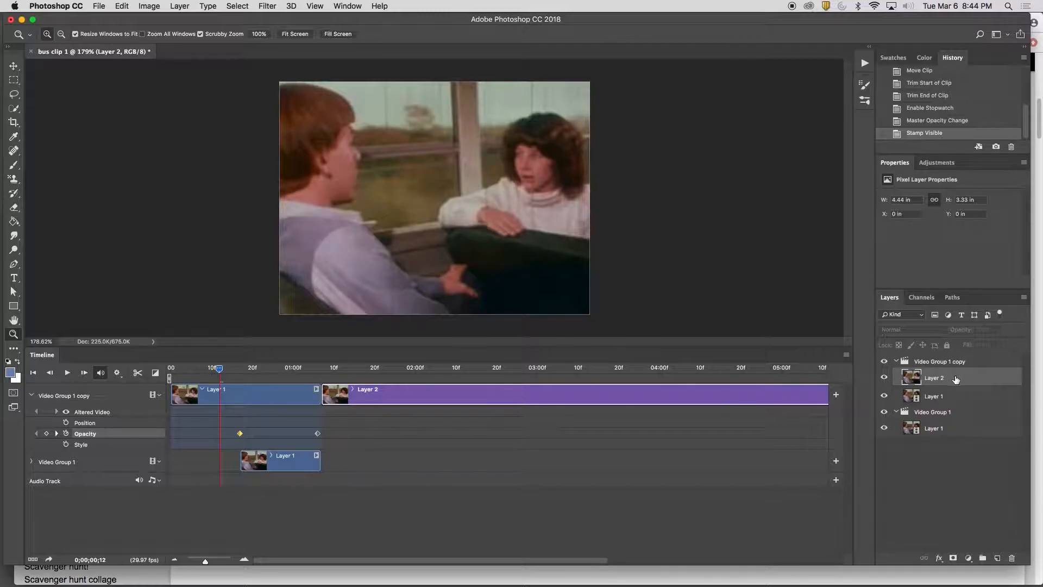
Move Layer 2 above Video Group 1 copy and fit its clip to the start and end of the clip below
left_click_drag(955, 382, 955, 355)
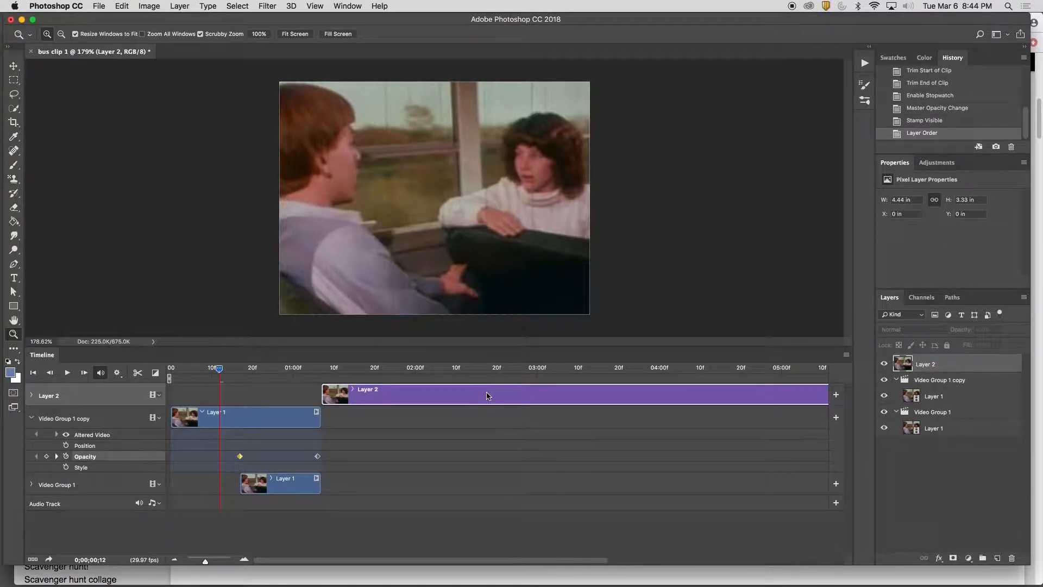
left_click_drag(487, 395, 337, 396)
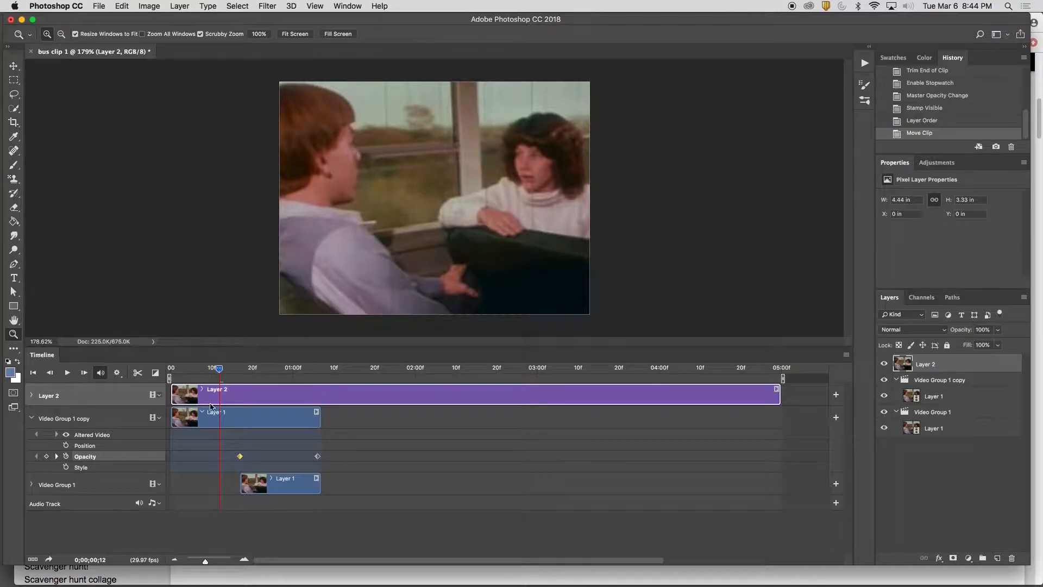
left_click_drag(780, 395, 320, 395)
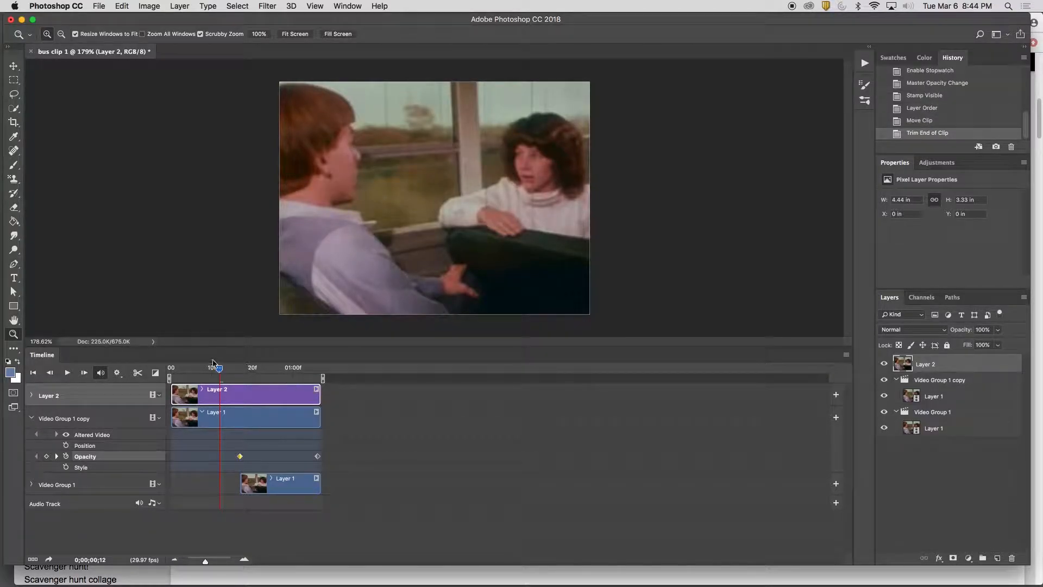
Preview the timeline with the still on top and add a layer mask to Layer 2
left_click_drag(218, 369, 165, 375)
key("space")
left_click_drag(317, 369, 186, 369)
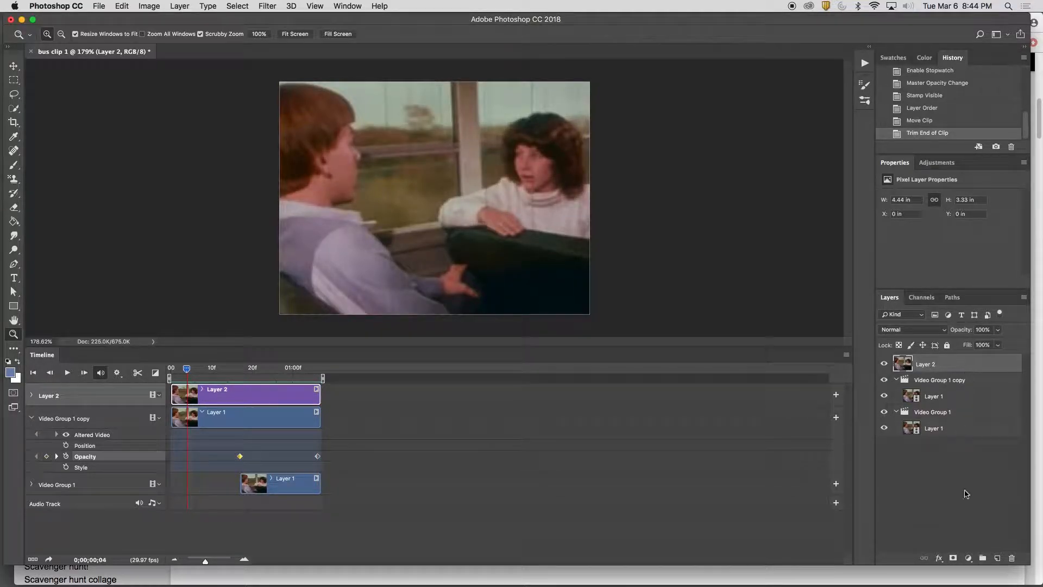
left_click(954, 558)
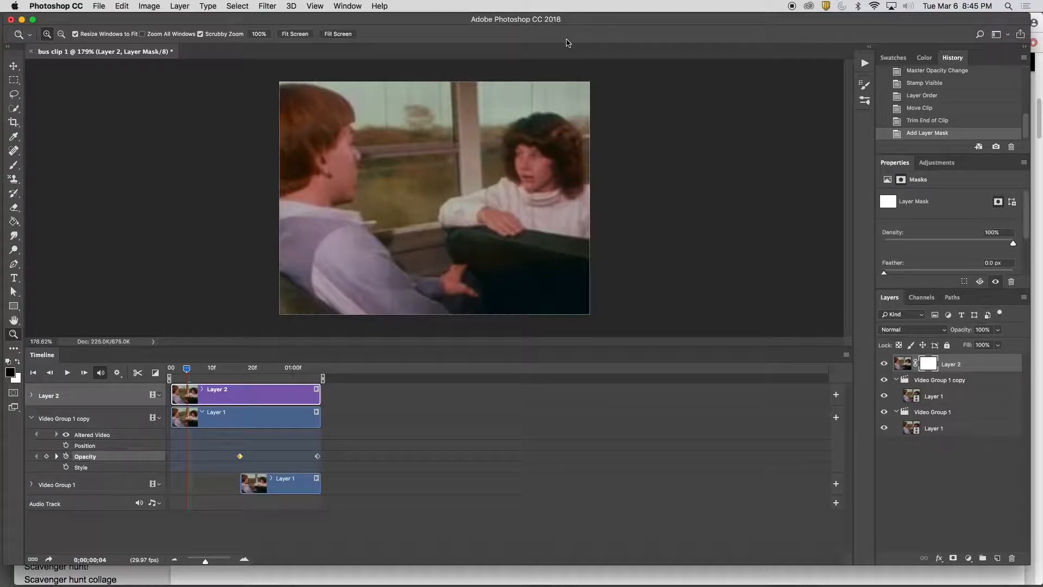
Quick-select the large window area behind the boy on Layer 2's image, excluding his face and neck
left_click(902, 363)
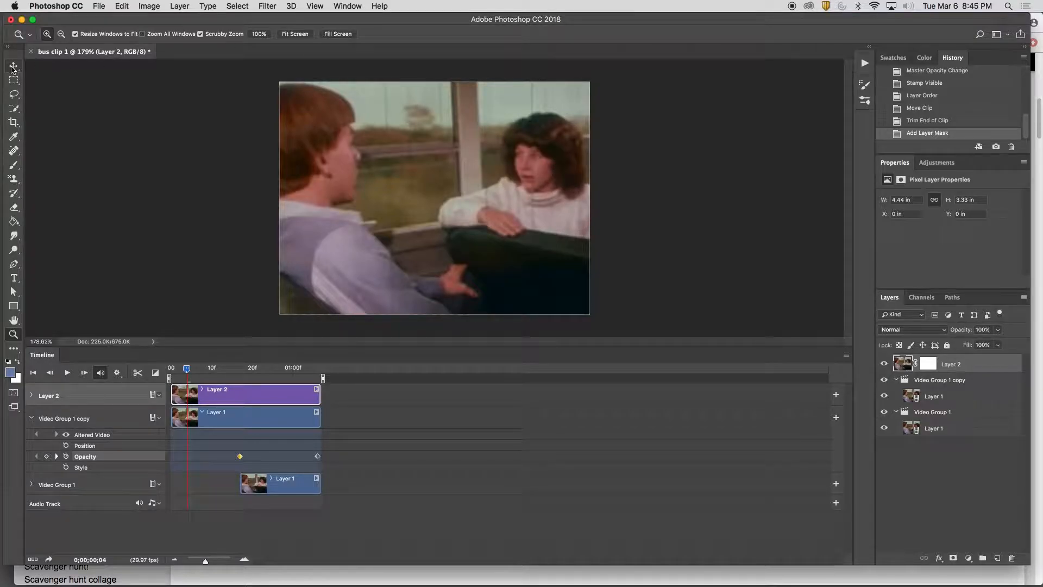
left_click(14, 108)
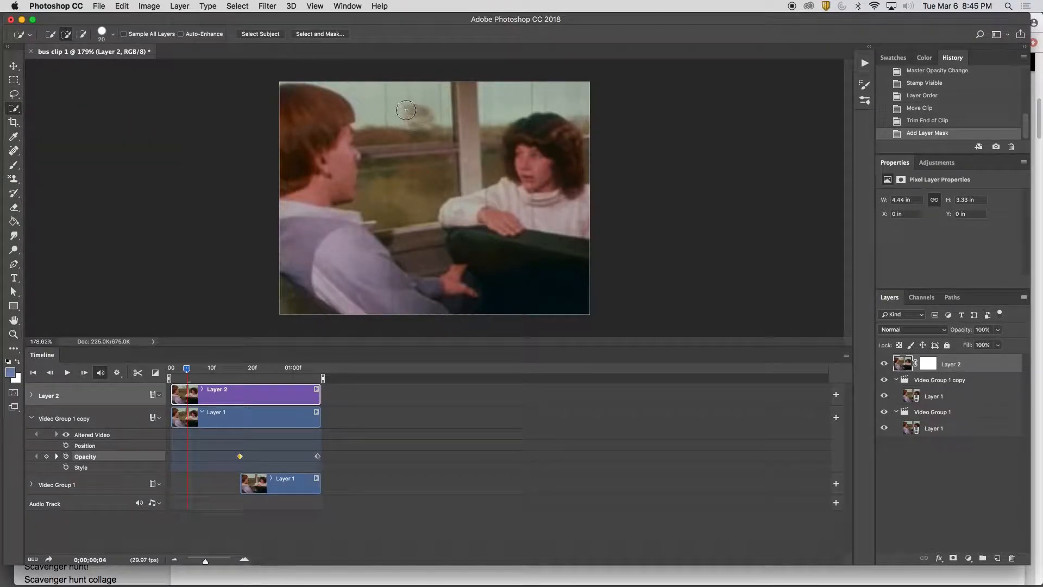
mouse_move(384, 91)
left_mouse_down()
mouse_move(390, 121)
mouse_move(409, 135)
mouse_move(380, 163)
mouse_move(338, 135)
left_mouse_up()
key("alt")
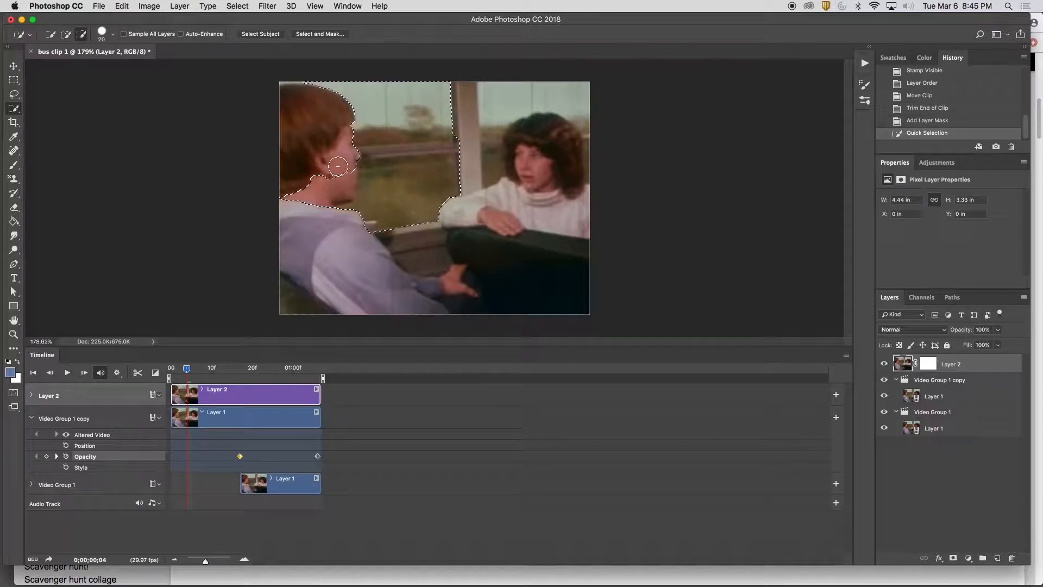
left_click(339, 186, "alt")
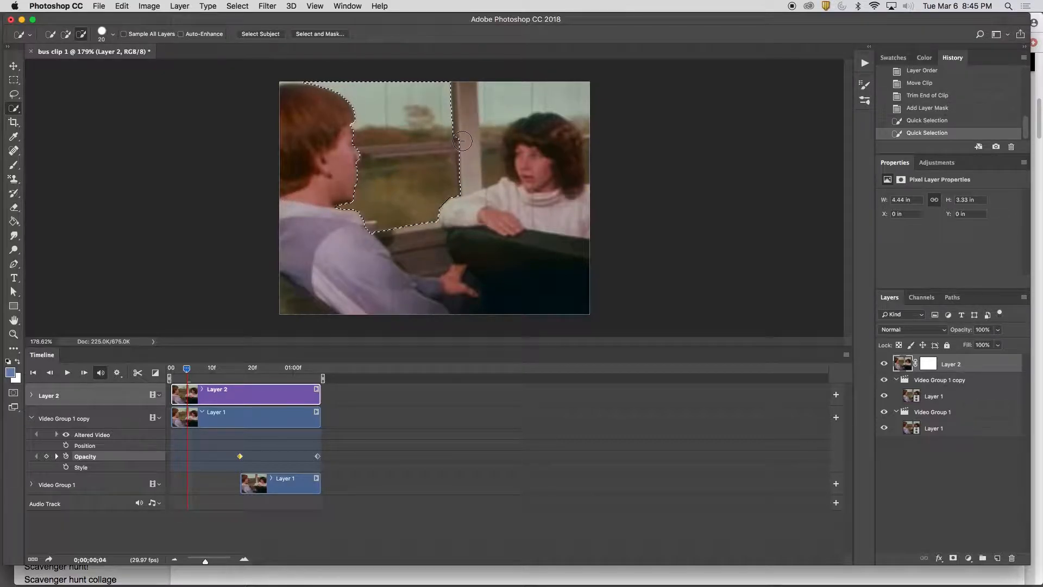
Subtract the edge of the vertical window post from the large window's selection
left_click_drag(463, 140, 469, 157)
left_click(467, 162, "alt")
left_click(467, 184, "alt")
left_click(465, 189, "alt")
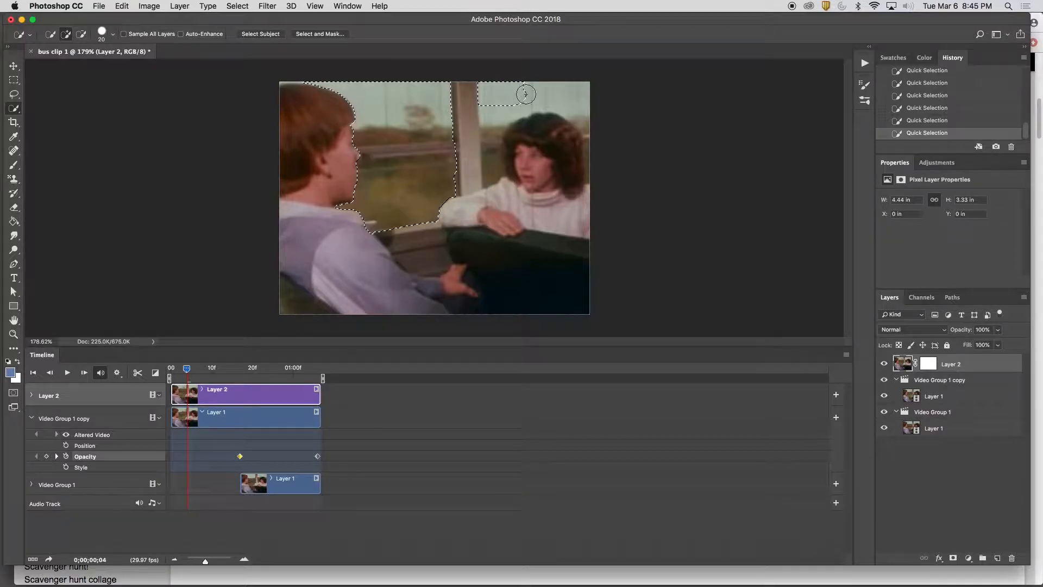
Add the window area around the curly-haired passenger to the selection, leaving out her head
left_click(559, 91)
mouse_move(559, 92)
left_mouse_down()
mouse_move(529, 93)
mouse_move(498, 117)
left_mouse_up()
key("bracketleft")
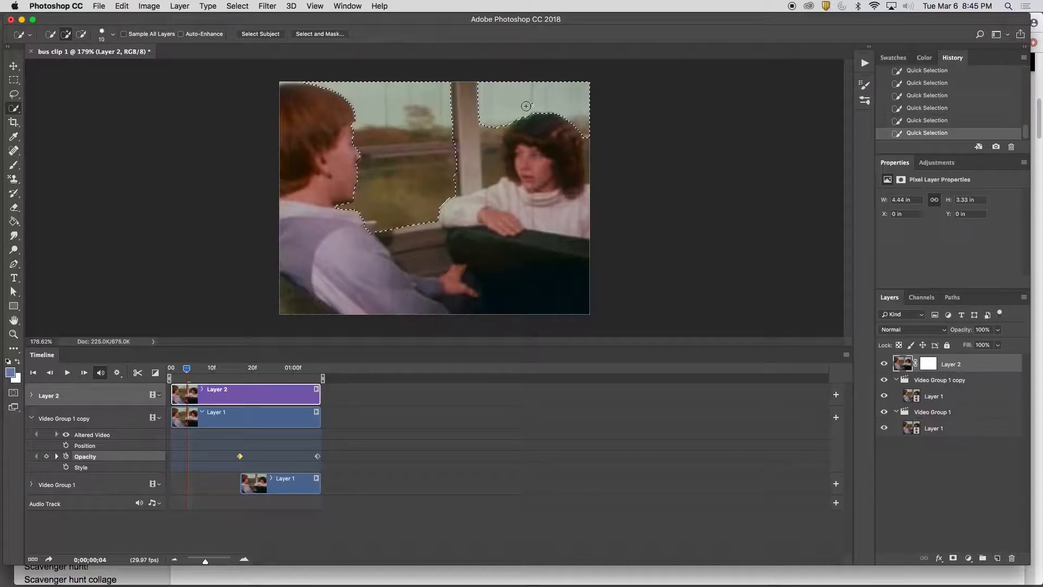
left_click(496, 149)
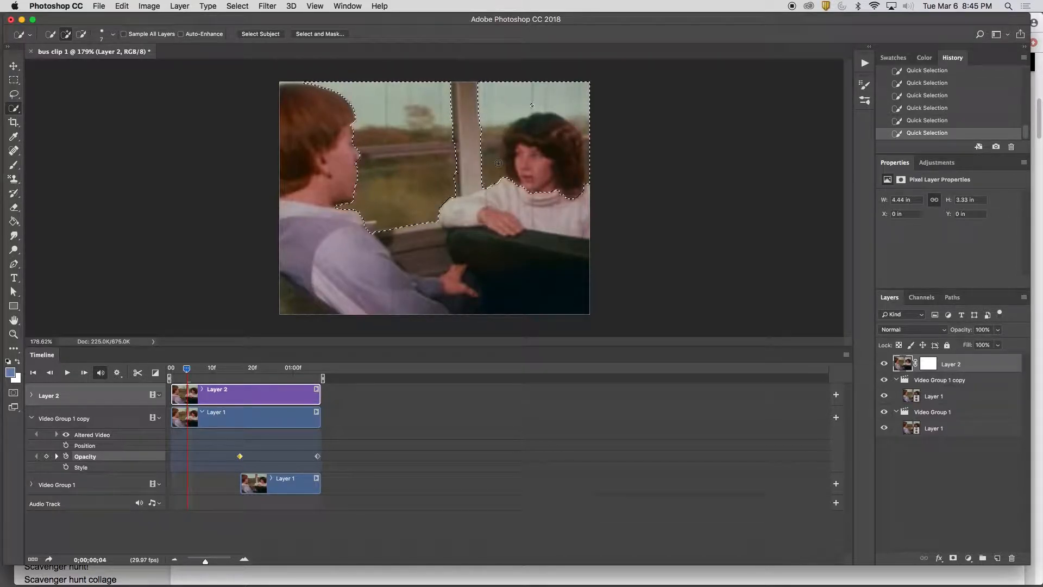
left_click_drag(531, 177, 530, 145)
Subtract the horizontal bar across the large window from the selection with the Polygonal Lasso
left_click(14, 94)
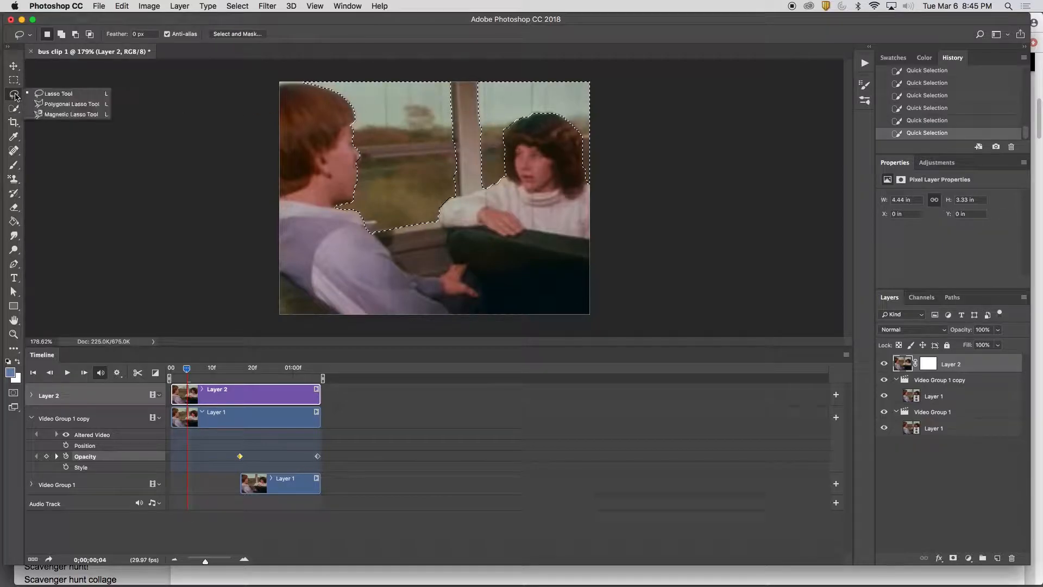
left_click(54, 105)
key("alt")
key("shift")
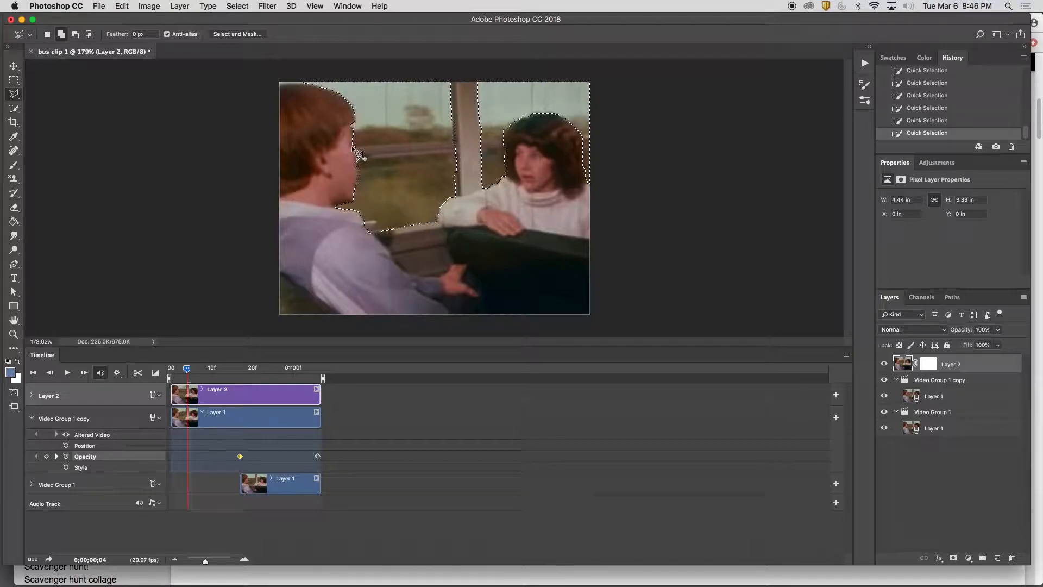
key("alt")
left_click(353, 146)
left_click(461, 139)
left_click(463, 152)
left_click(349, 158)
left_click(353, 146)
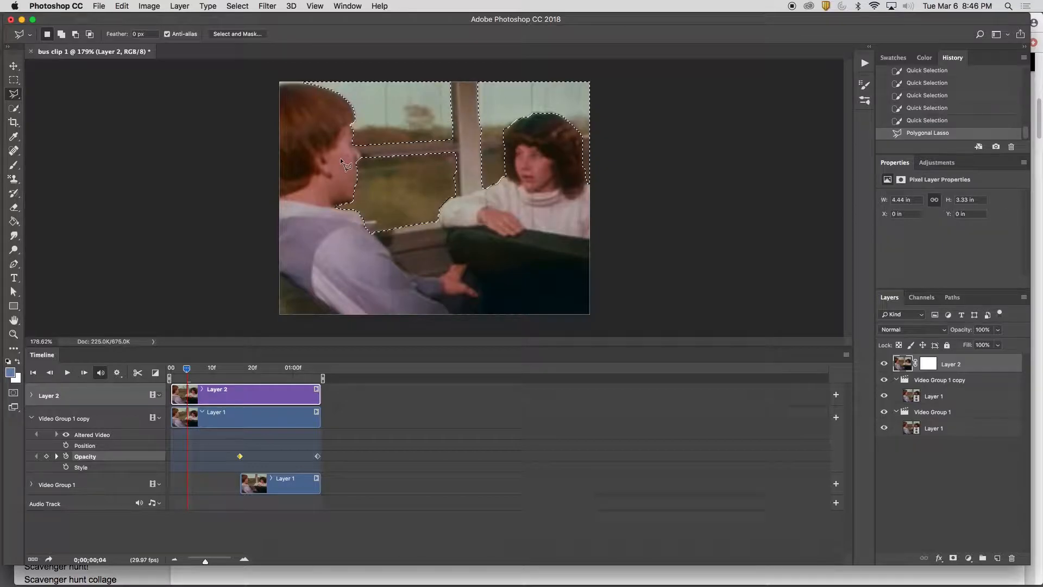
Paint the selected window areas black on Layer 2's mask with the Brush at 100% opacity and flow, and deselect
left_click(928, 363)
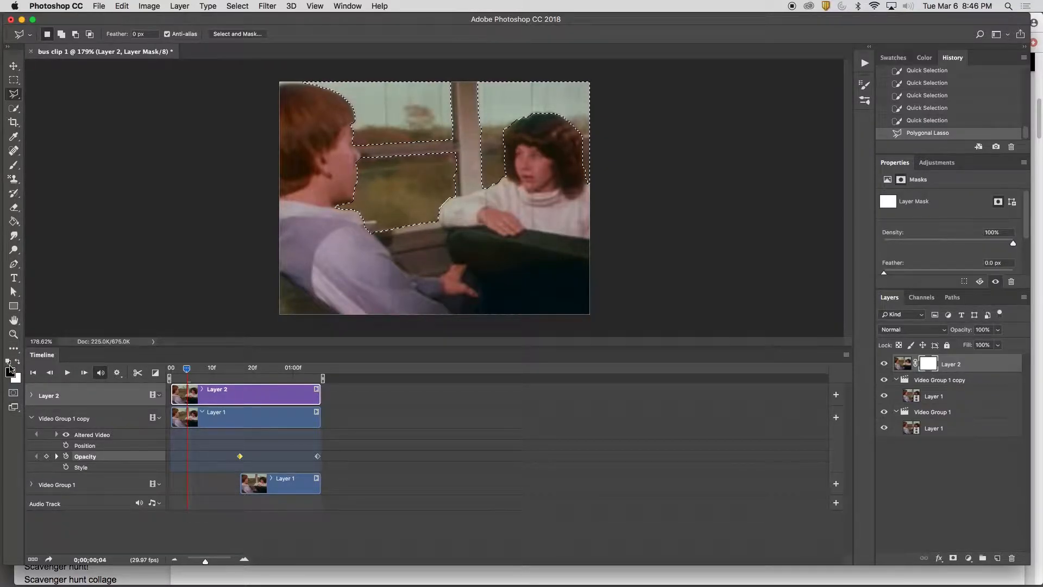
left_click(12, 166)
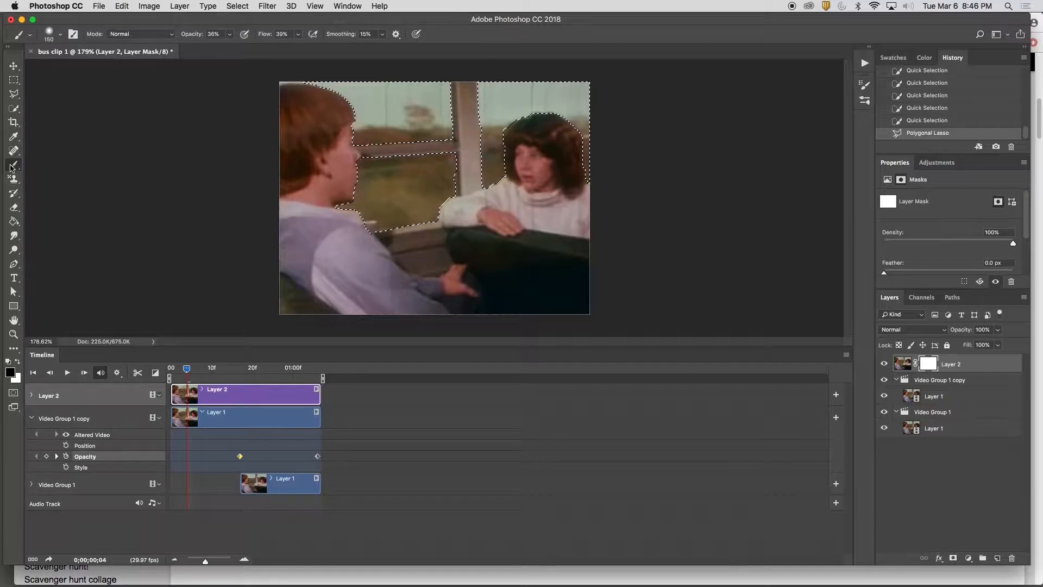
left_click(229, 33)
left_click_drag(226, 47, 361, 51)
left_click(298, 34)
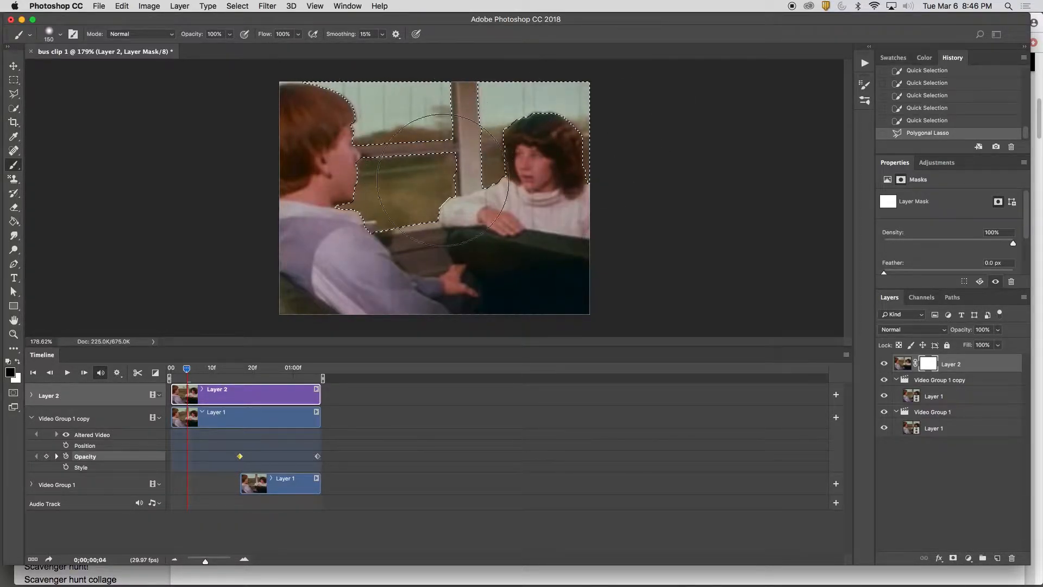
mouse_move(558, 173)
left_mouse_down()
mouse_move(768, 164)
mouse_move(833, 181)
left_mouse_up()
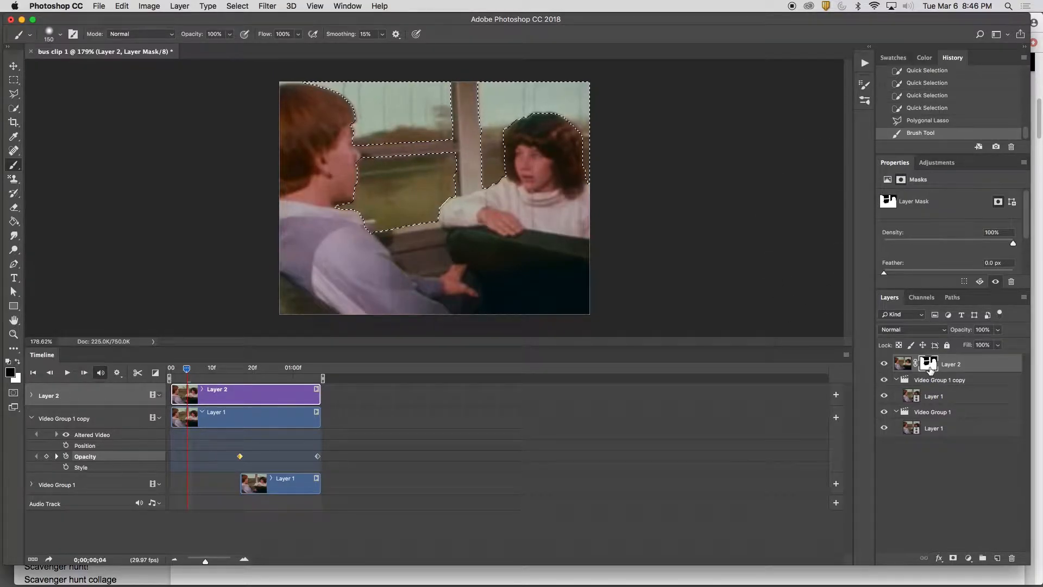
left_click(930, 369, "alt")
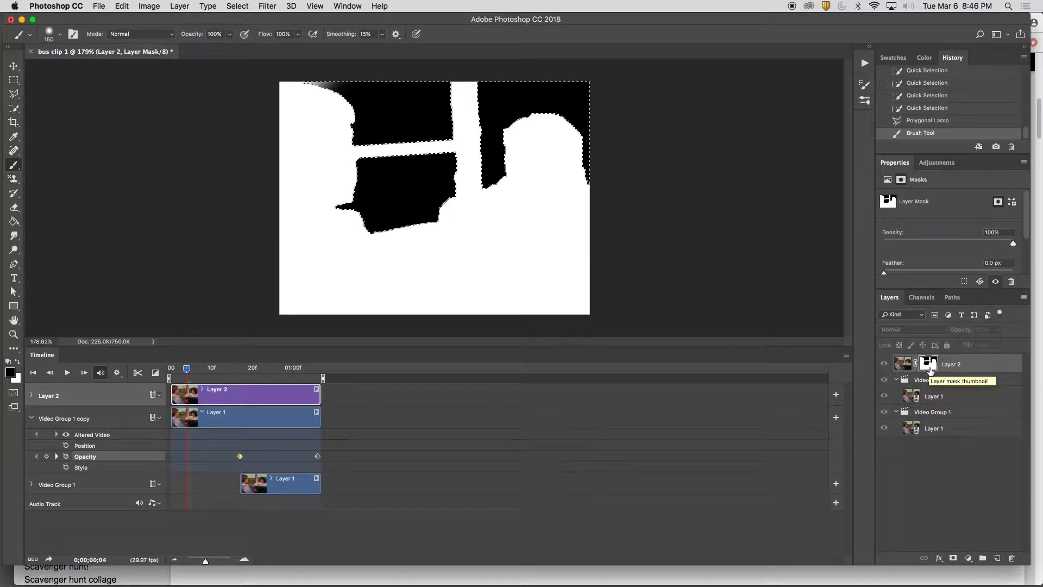
key("ctrl+d")
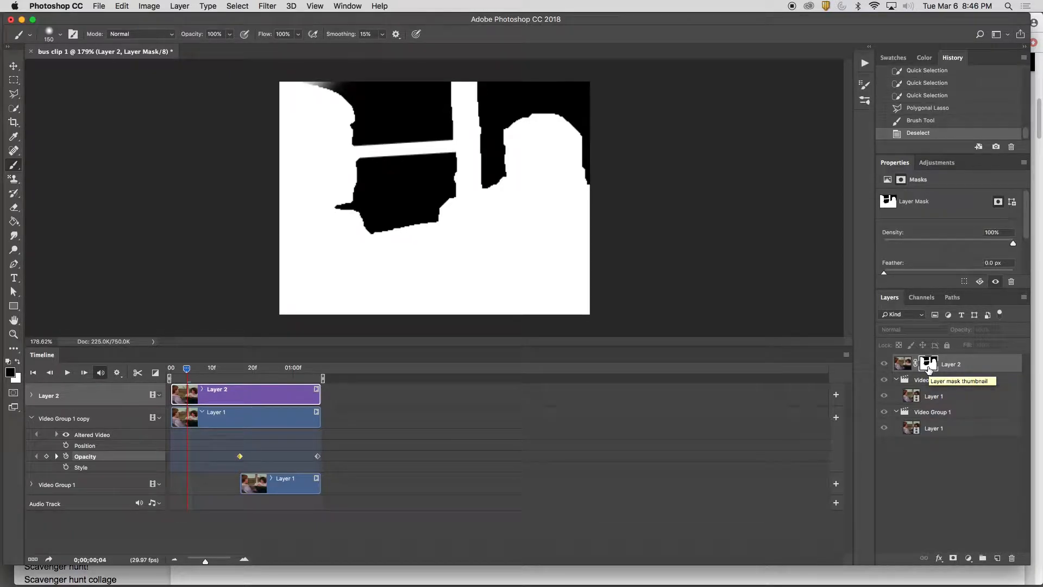
Return to the normal image view and play the loop to check the motion in the masked windows
left_click(909, 370)
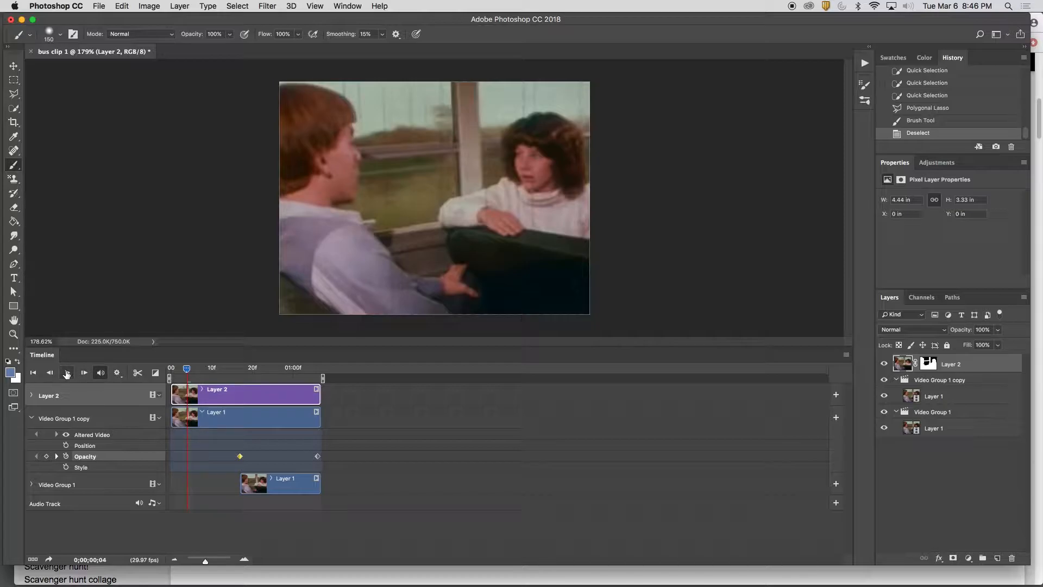
left_click(67, 373)
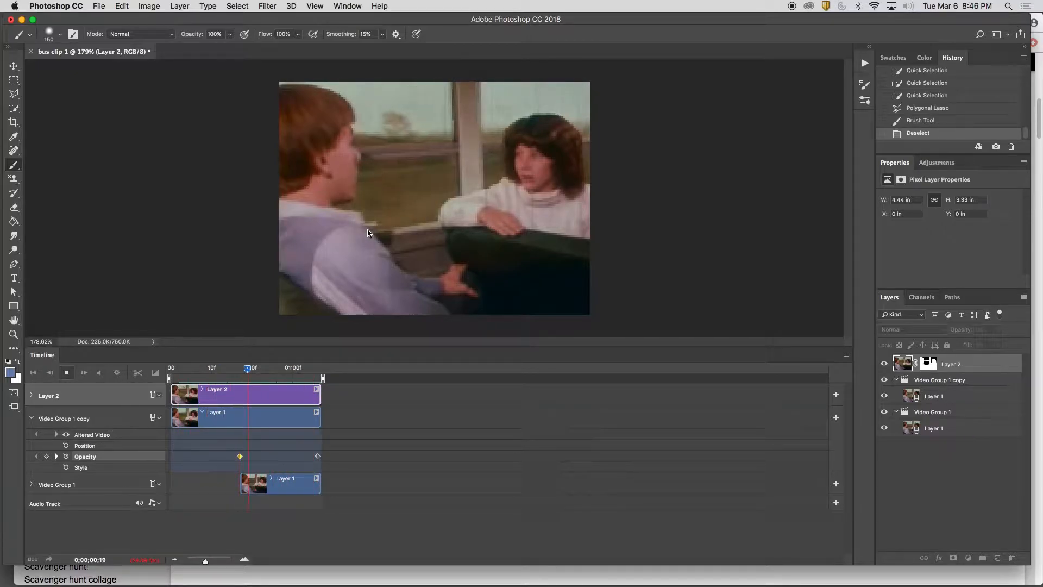
key("space")
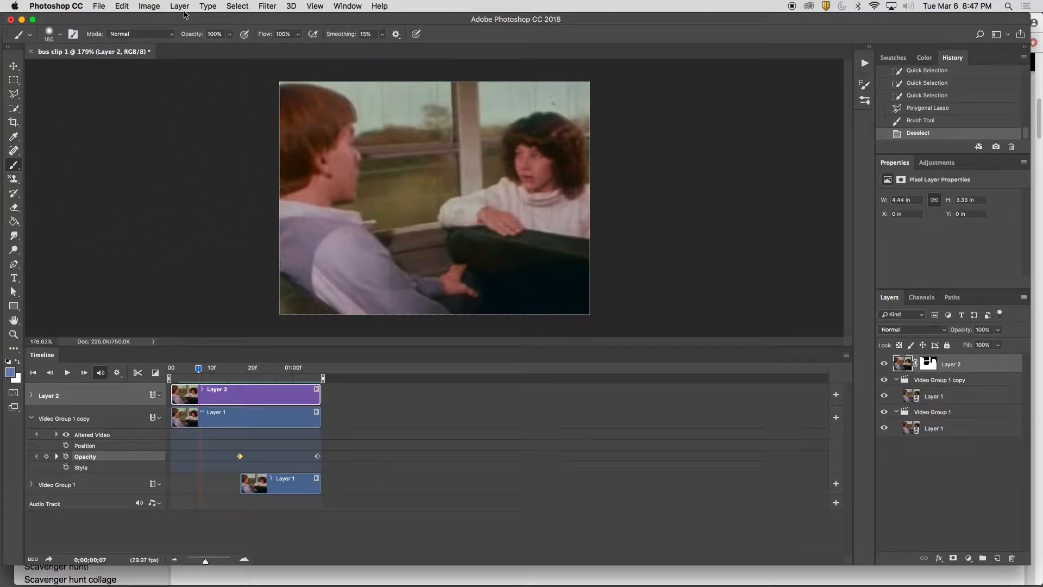
Open the Save for Web (Legacy) export and apply the GIF 128 Dithered preset
left_click(102, 6)
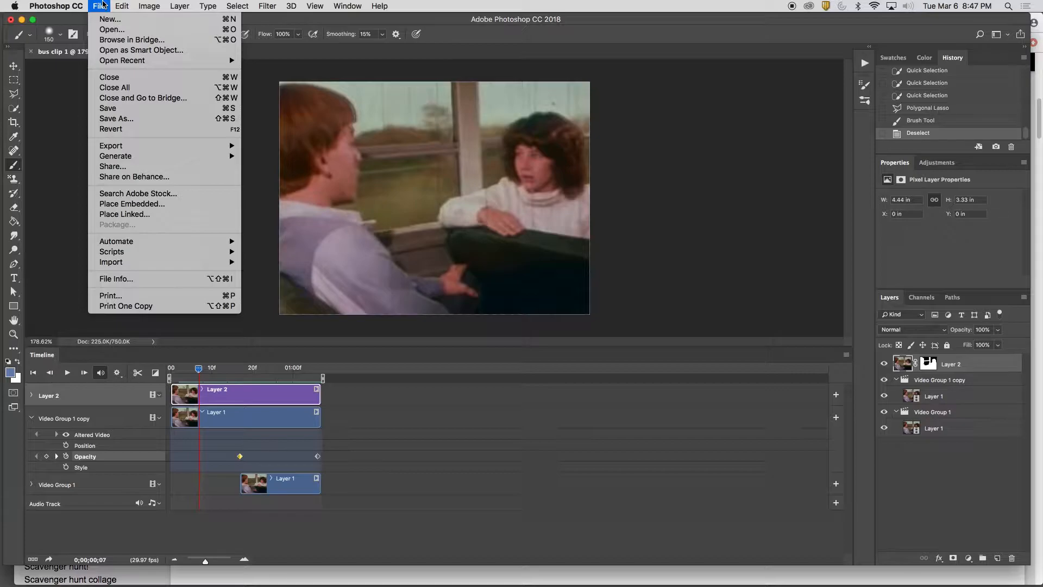
mouse_move(178, 147)
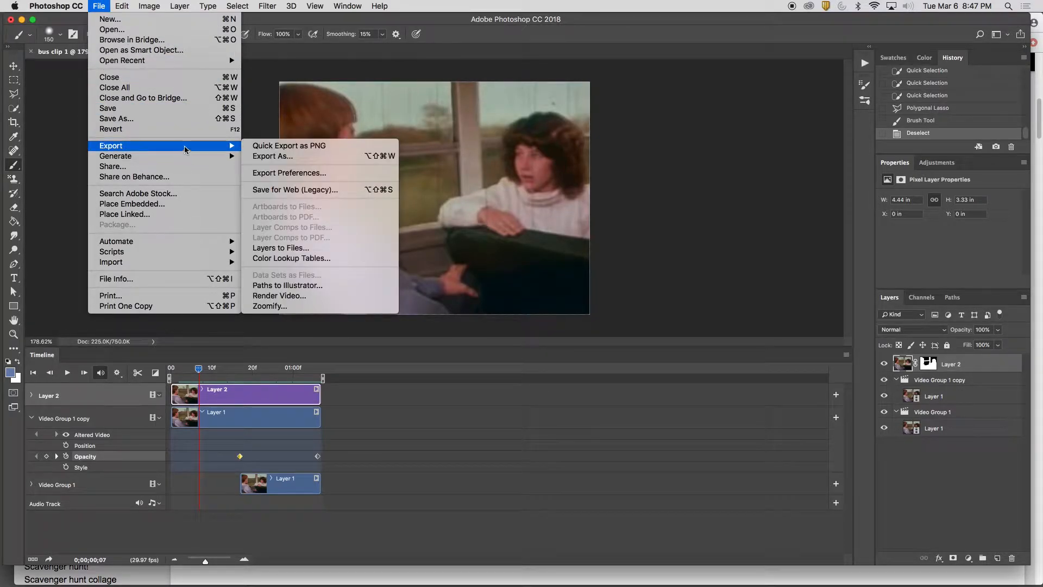
left_click(288, 188)
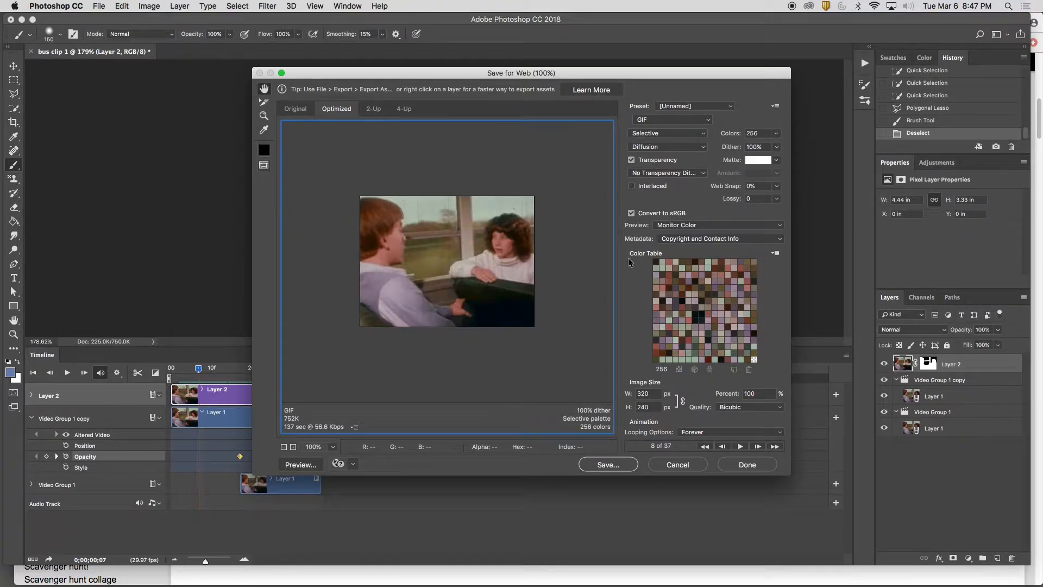
left_click(732, 107)
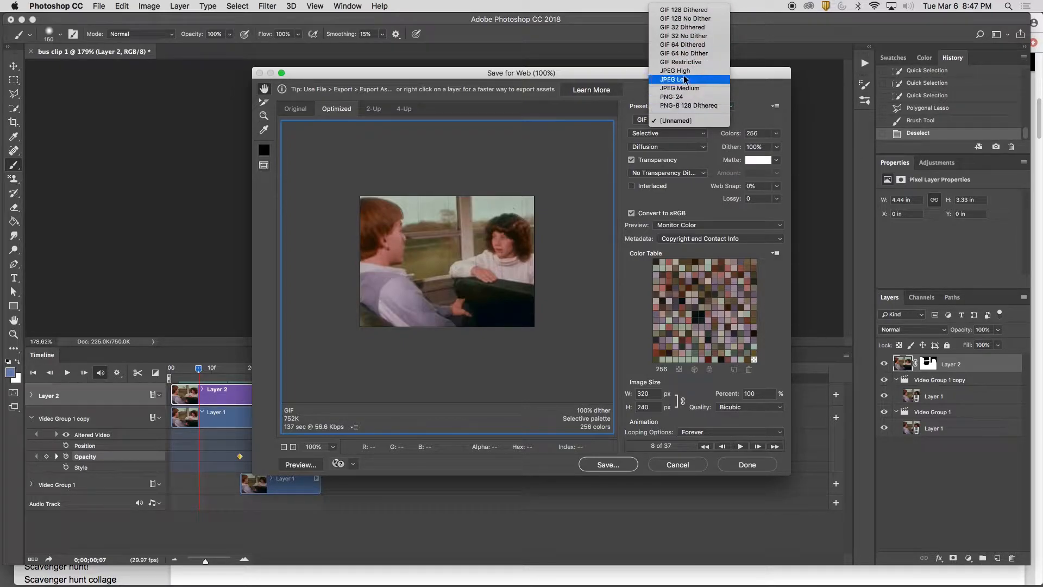
left_click(689, 11)
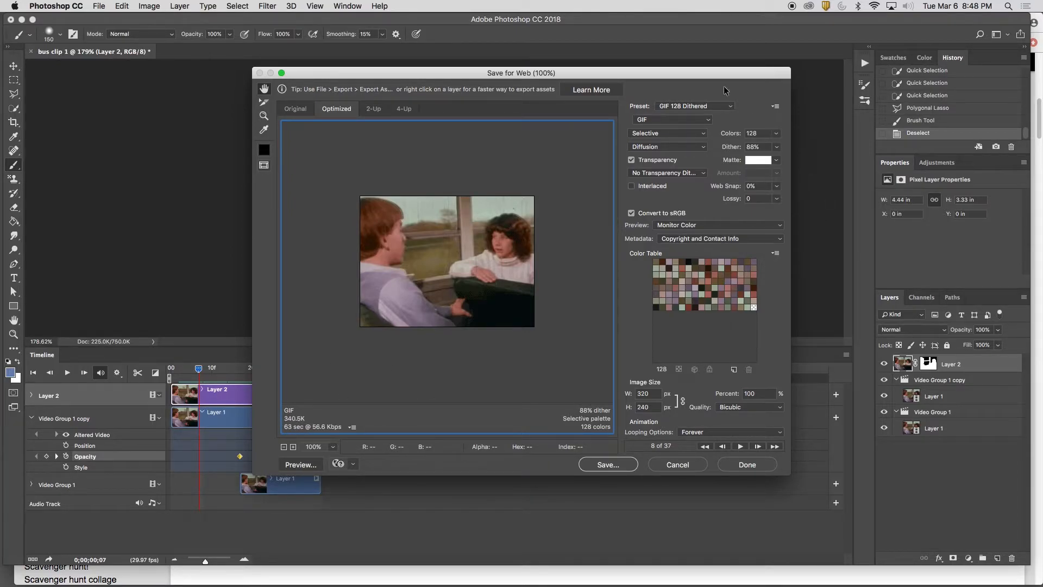
Try the GIF 32 Dithered and GIF 64 No Dither presets to compare their estimated file sizes
left_click(732, 107)
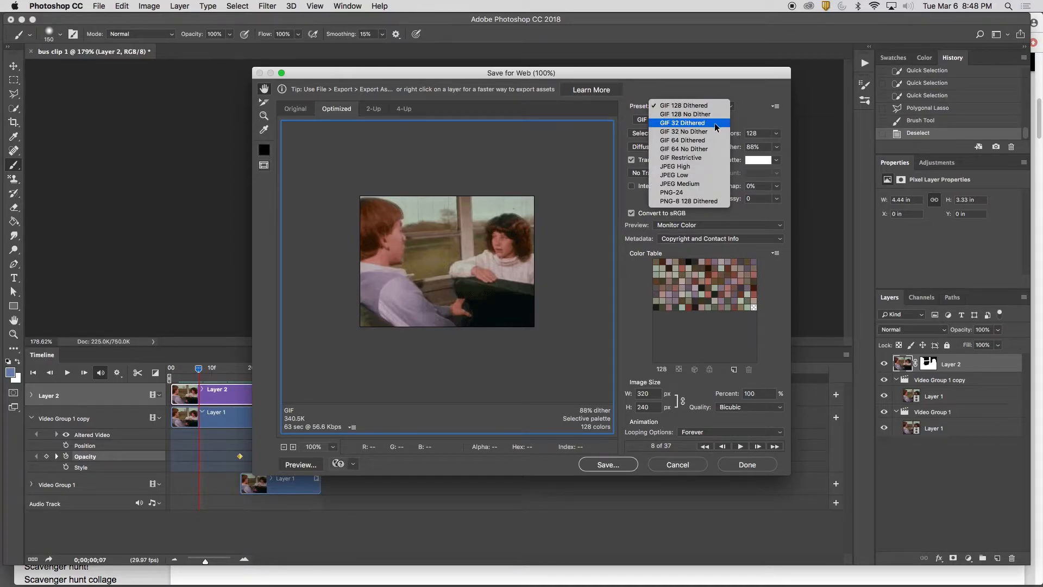
left_click(714, 122)
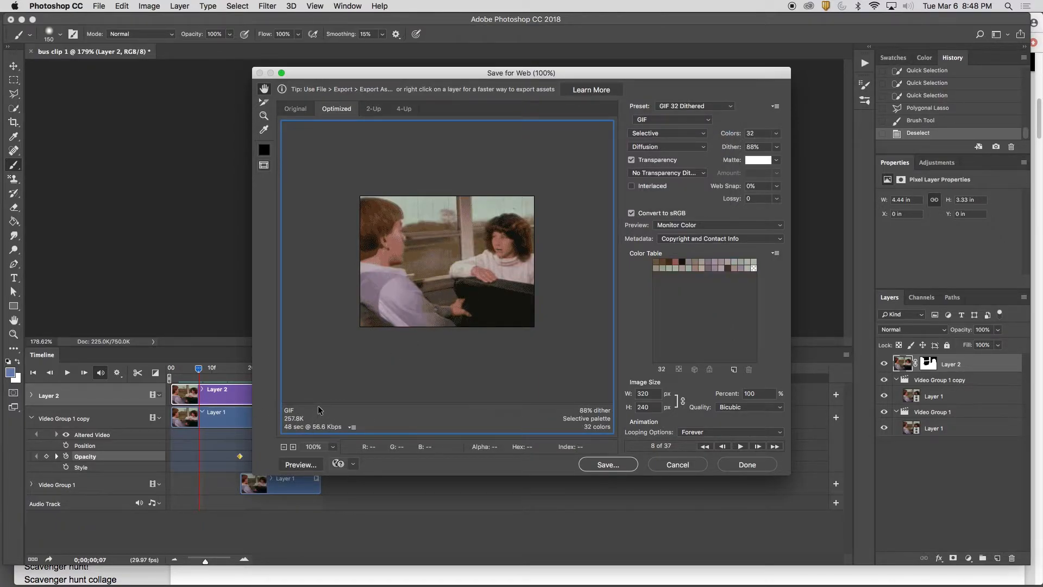
left_click(709, 120)
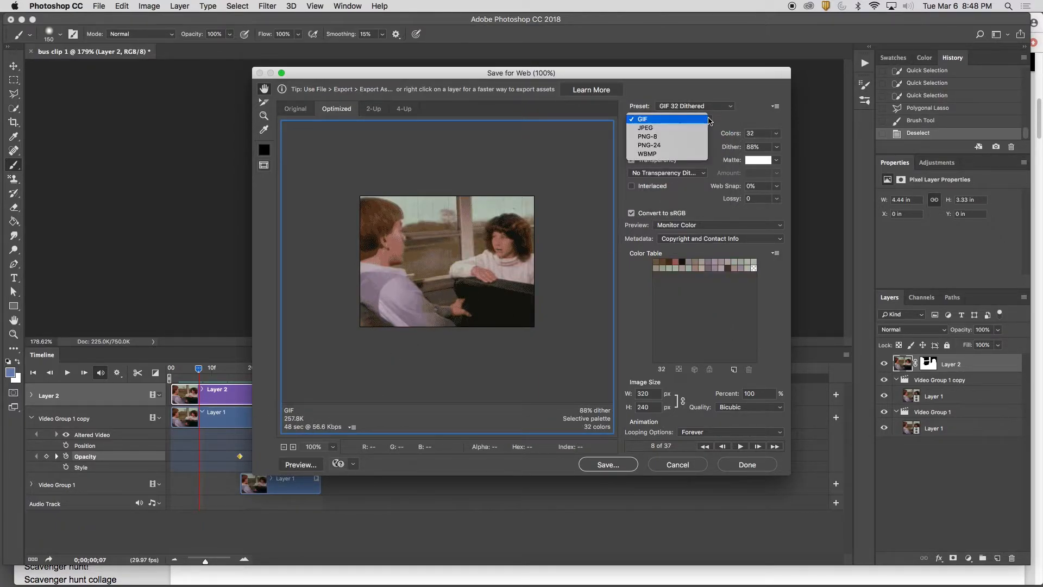
left_click(709, 120)
left_click(730, 108)
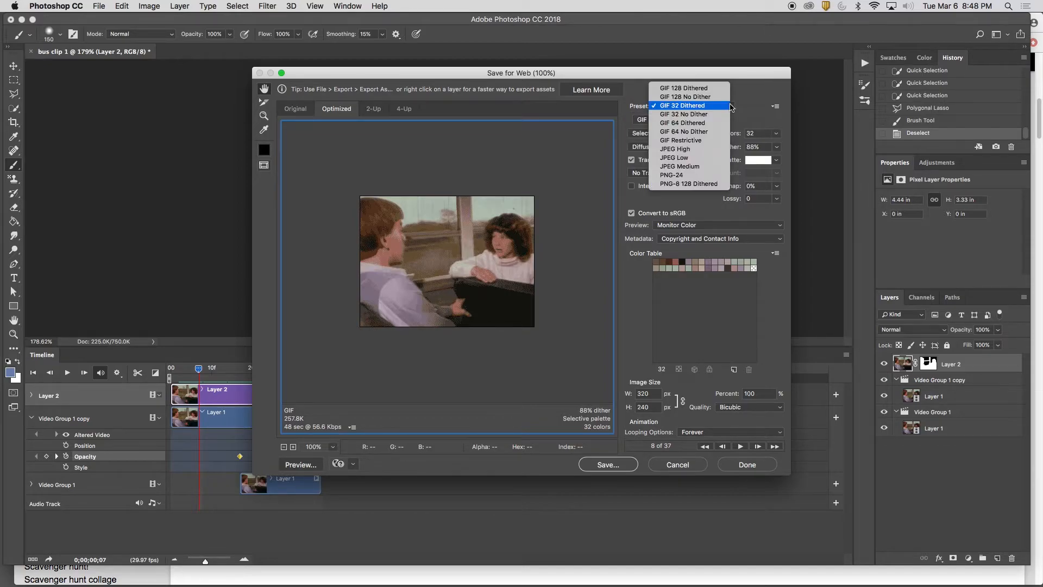
left_click(706, 124)
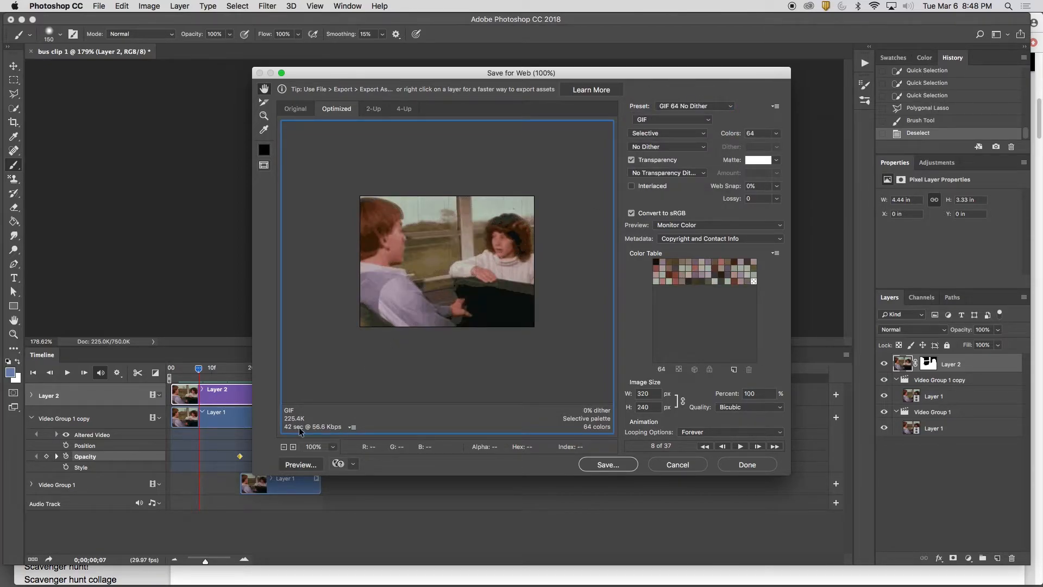
Reapply the GIF 128 Dithered preset and keep the animation's looping option at Forever
left_click(729, 107)
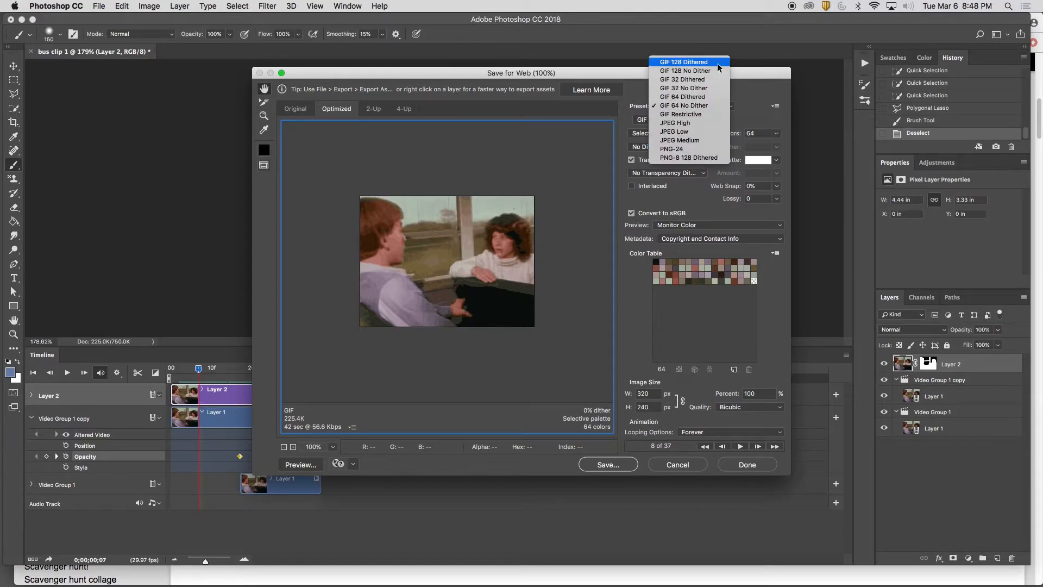
left_click(717, 61)
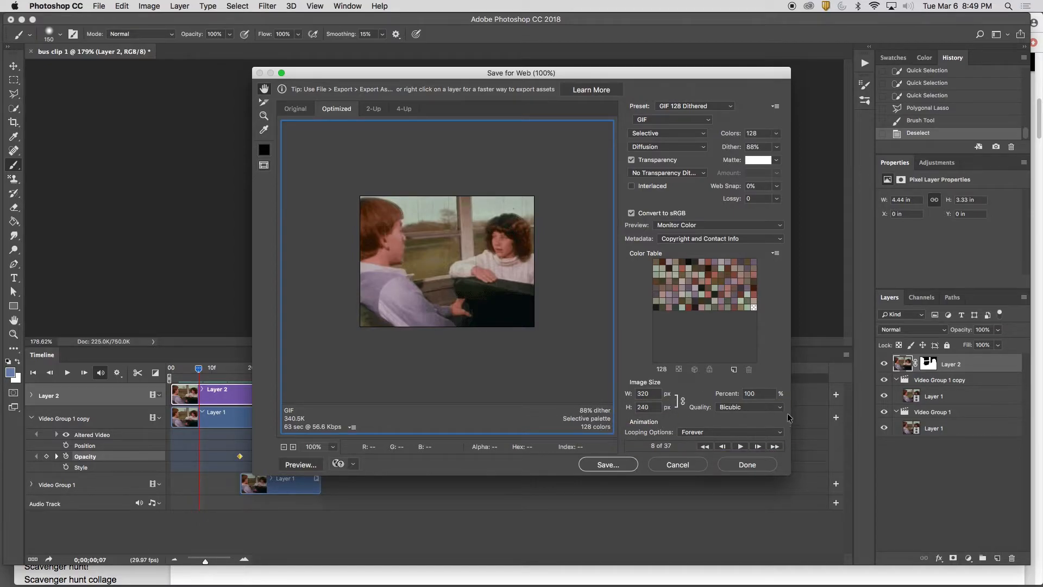
left_click(700, 432)
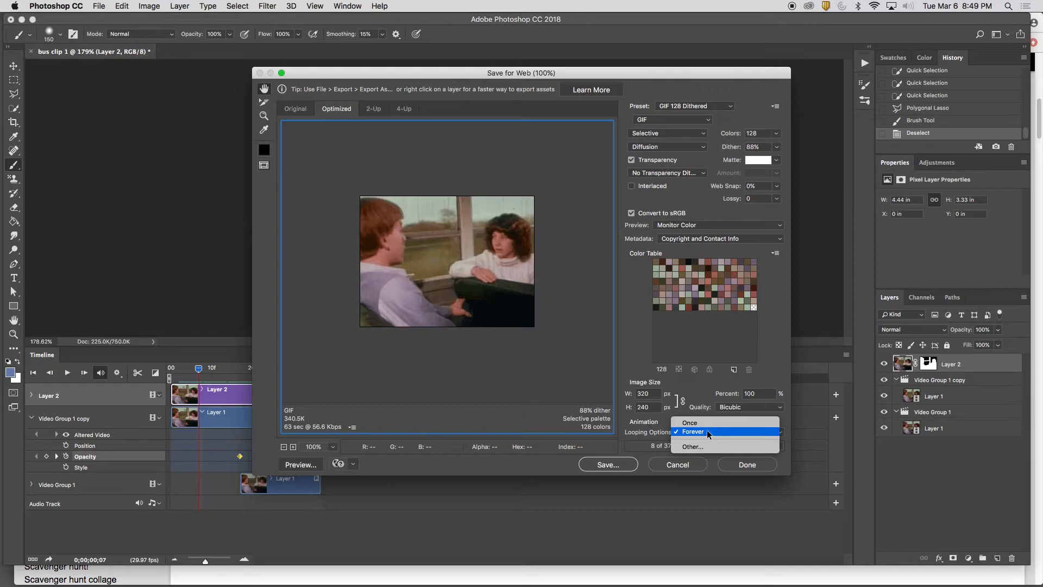
left_click(706, 431)
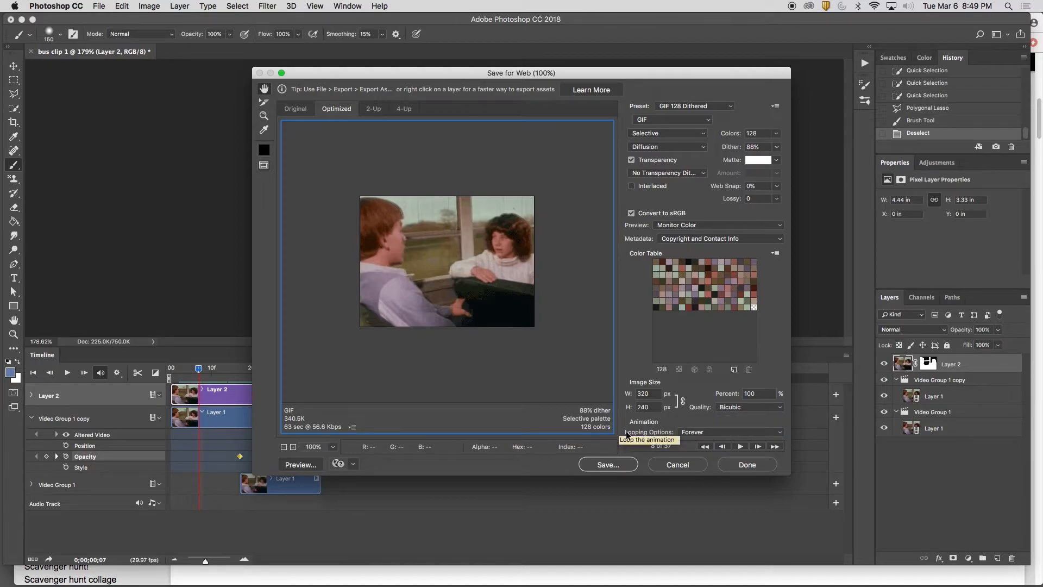
Save the optimized image to the Desktop as bus-clip-1.gif, with format Images Only and default settings
left_click(626, 466)
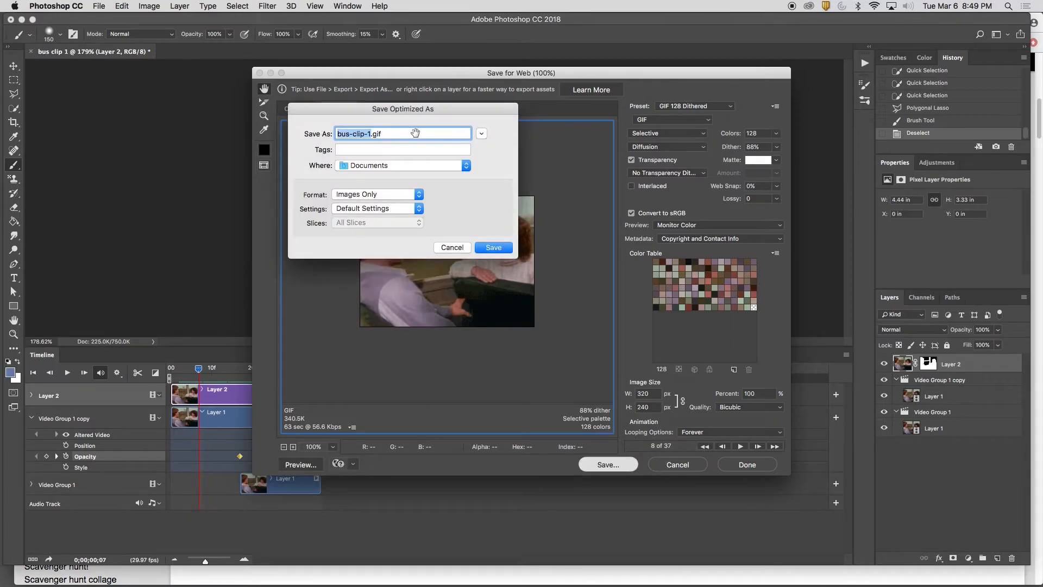
left_click(426, 166)
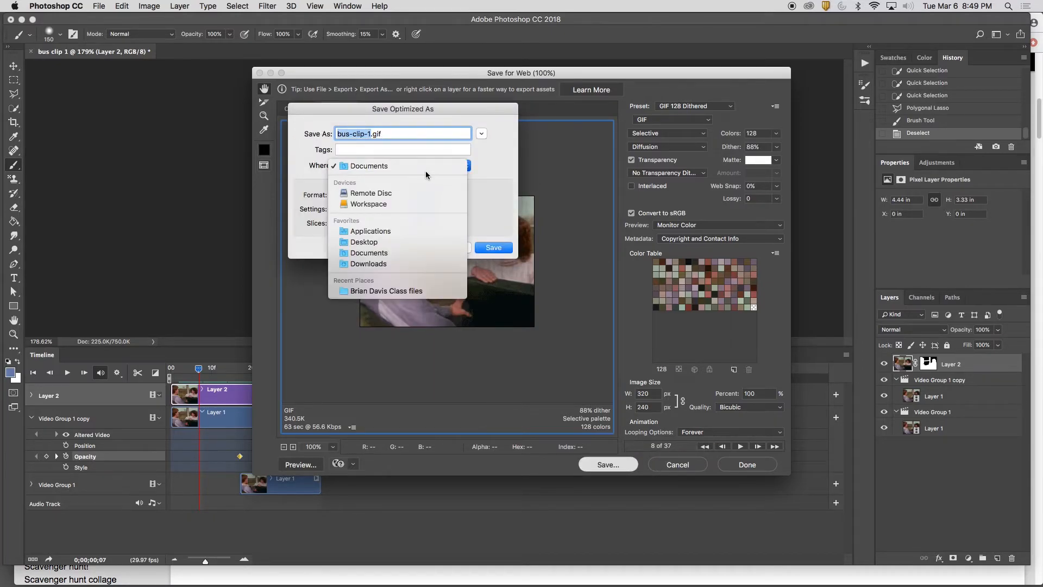
left_click(431, 242)
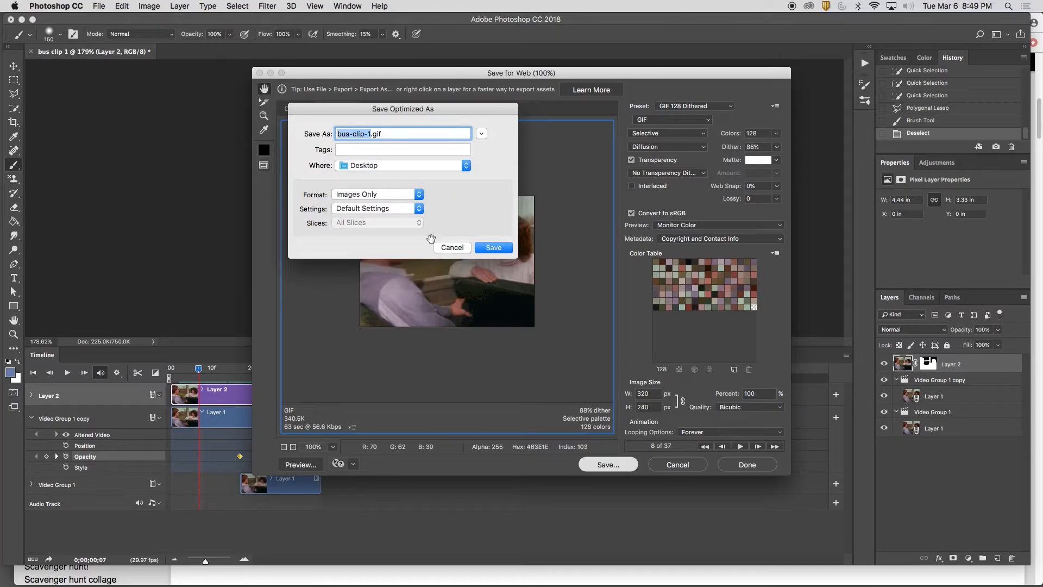
left_click(505, 247)
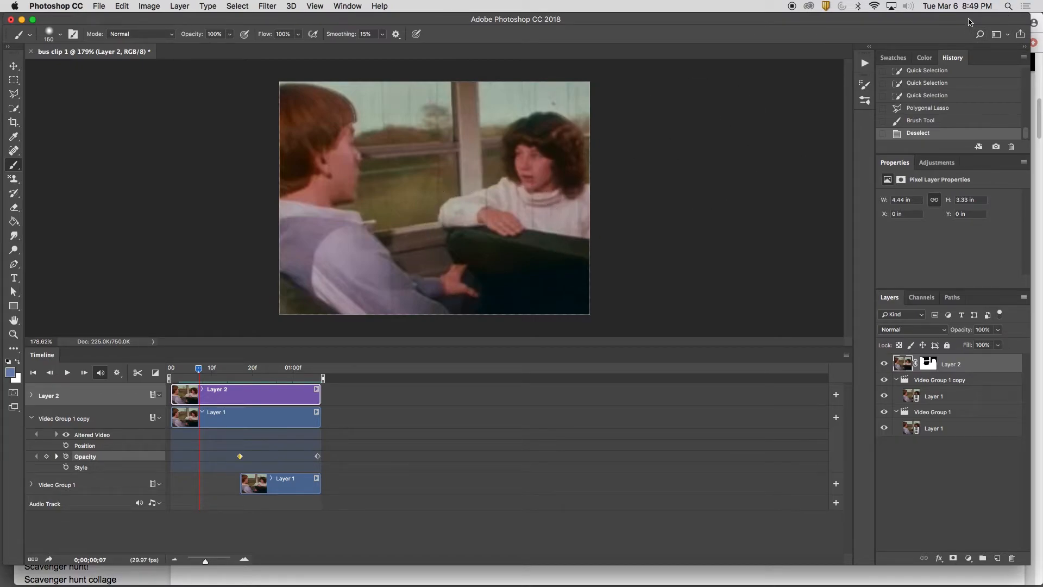
Switch to Finder, move bus-clip-1.gif to an open area of the desktop, and check its looping playback in Quick Look
key("super+Tab")
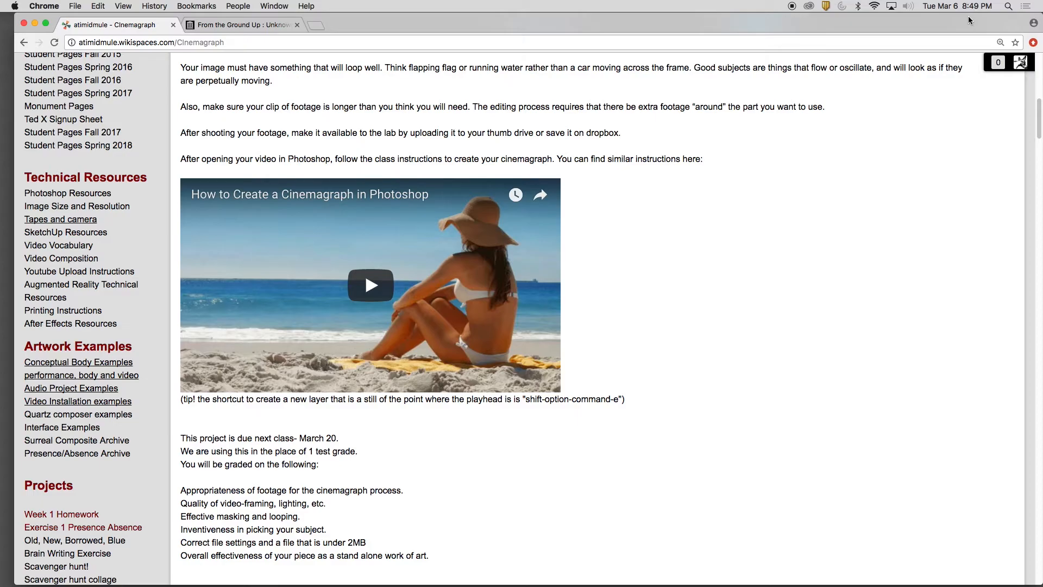
key("super+Tab")
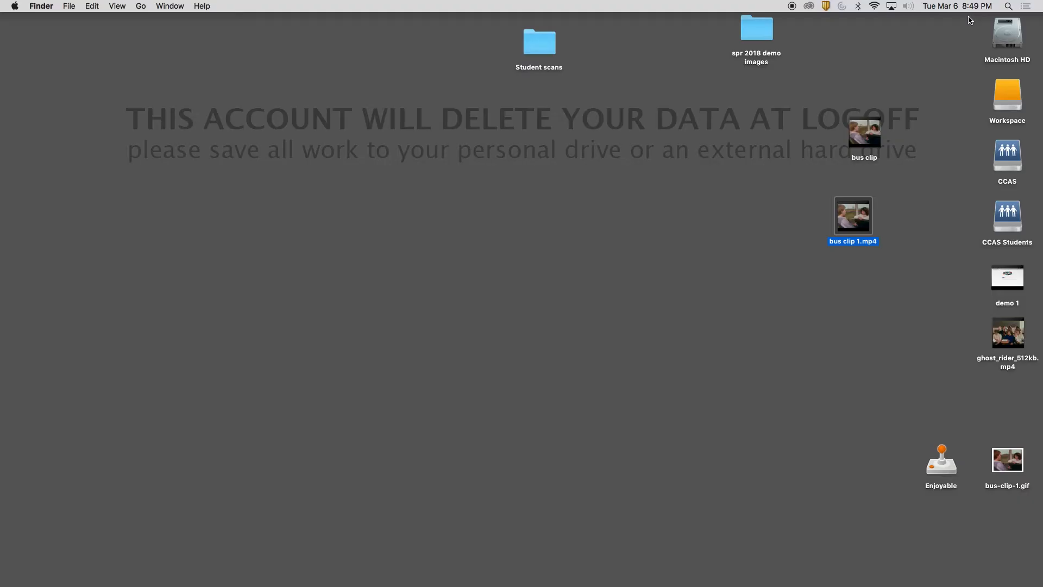
left_click(1017, 459)
left_click_drag(1017, 459, 520, 216)
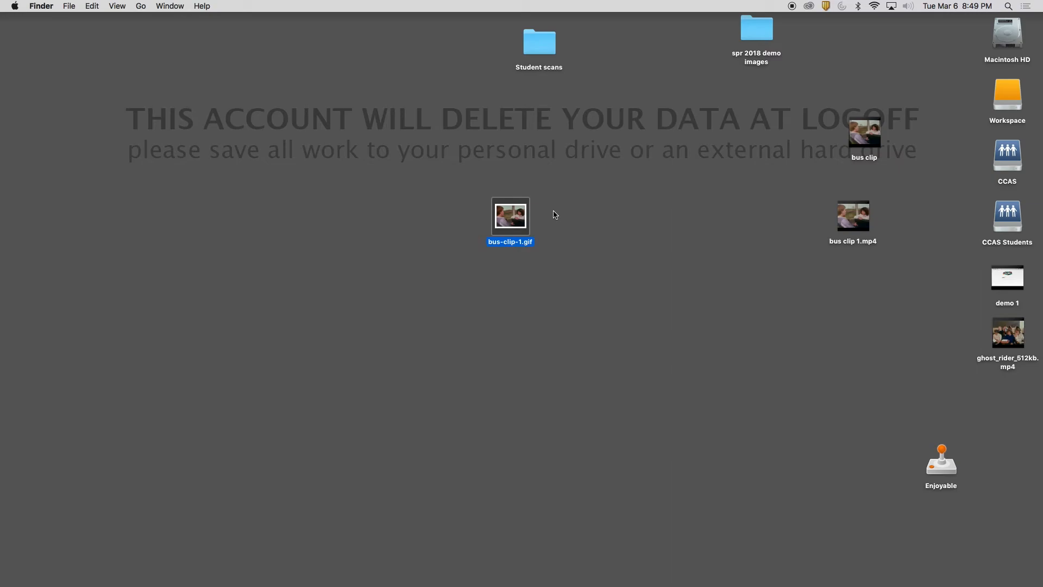
key("space")
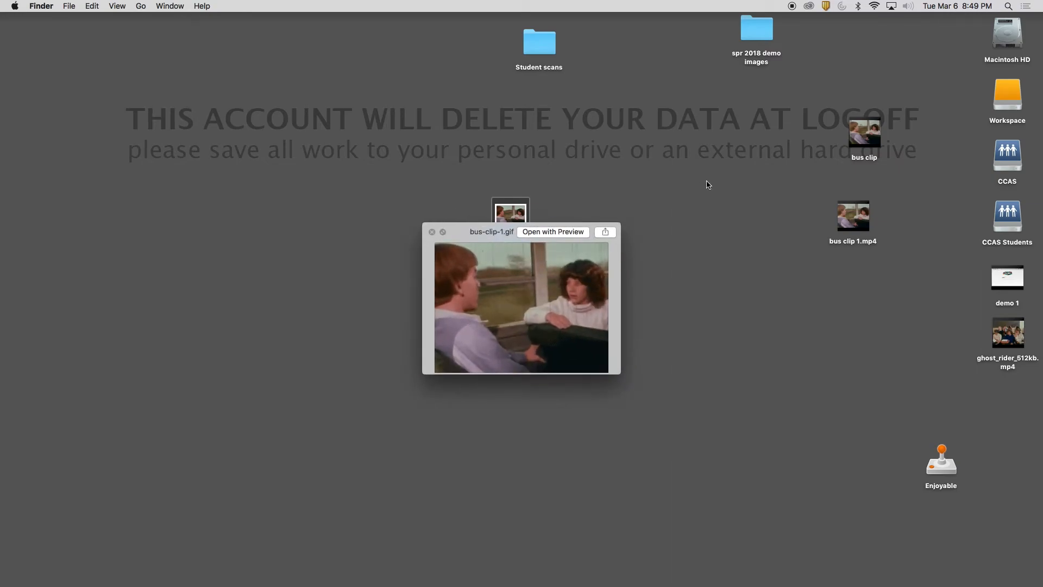
key("space")
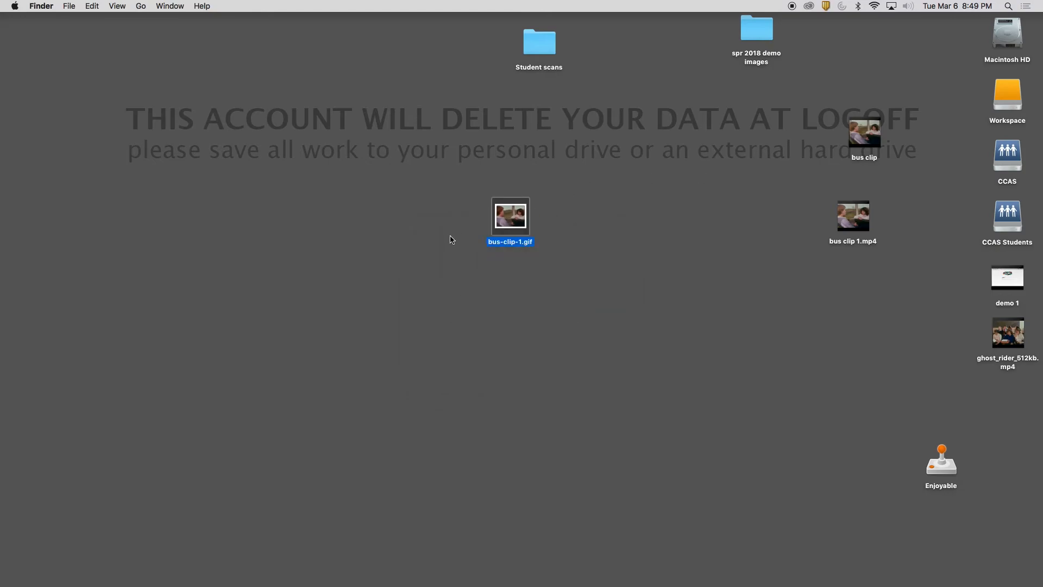
Open bus-clip-1.gif in Preview, enlarge the window, and examine the first six frames one by one
double_click(525, 218)
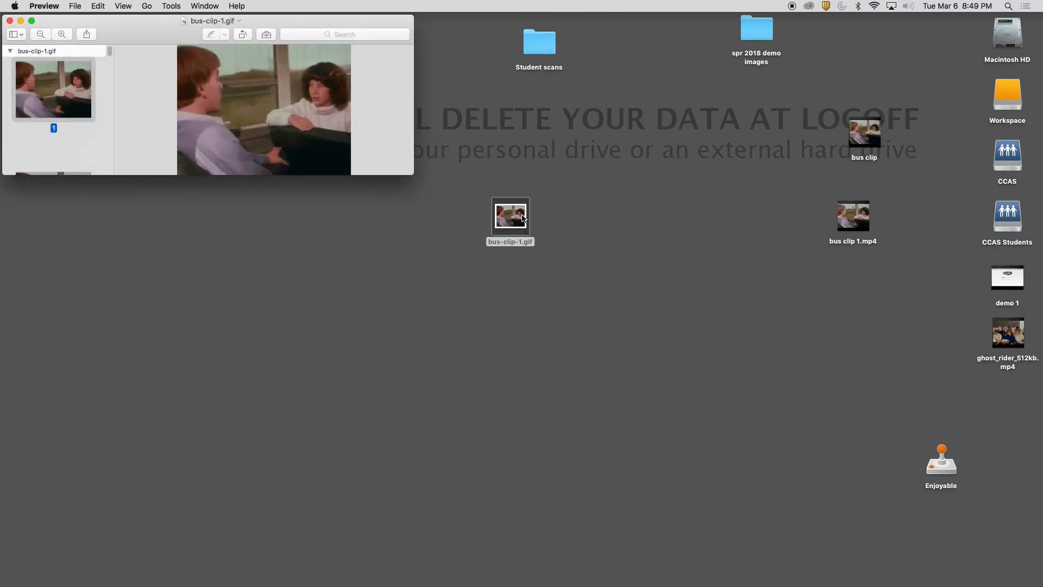
left_click_drag(413, 174, 759, 516)
left_click(36, 221)
left_click(53, 326)
left_click(67, 453)
scroll(67, 439, "down", 3)
left_click(66, 424)
scroll(68, 440, "down", 3)
left_click(68, 466)
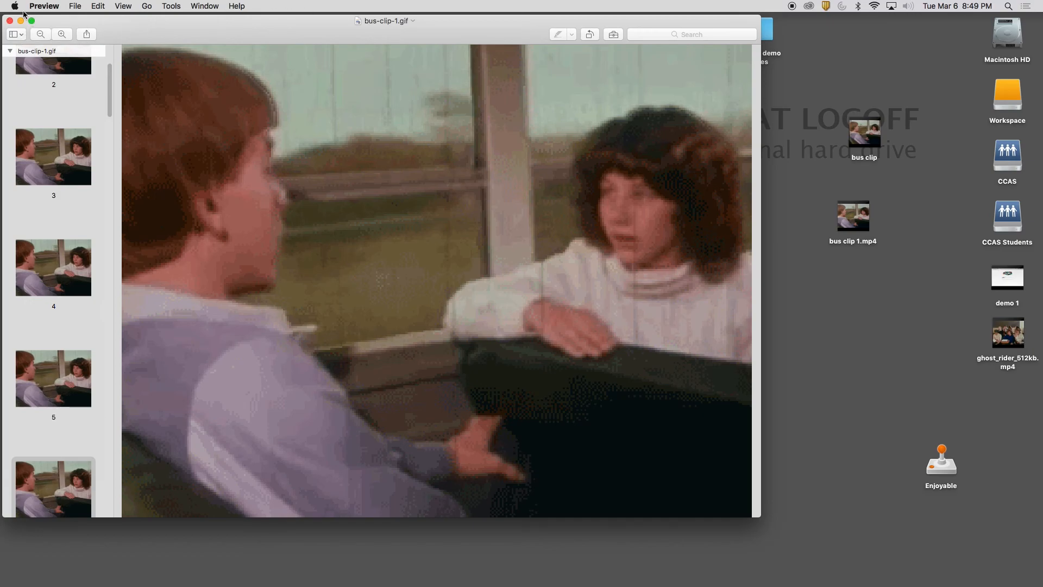
Close the Preview window and play bus-clip-1.gif in Quick Look again
left_click(10, 24)
left_click(524, 223)
key("space")
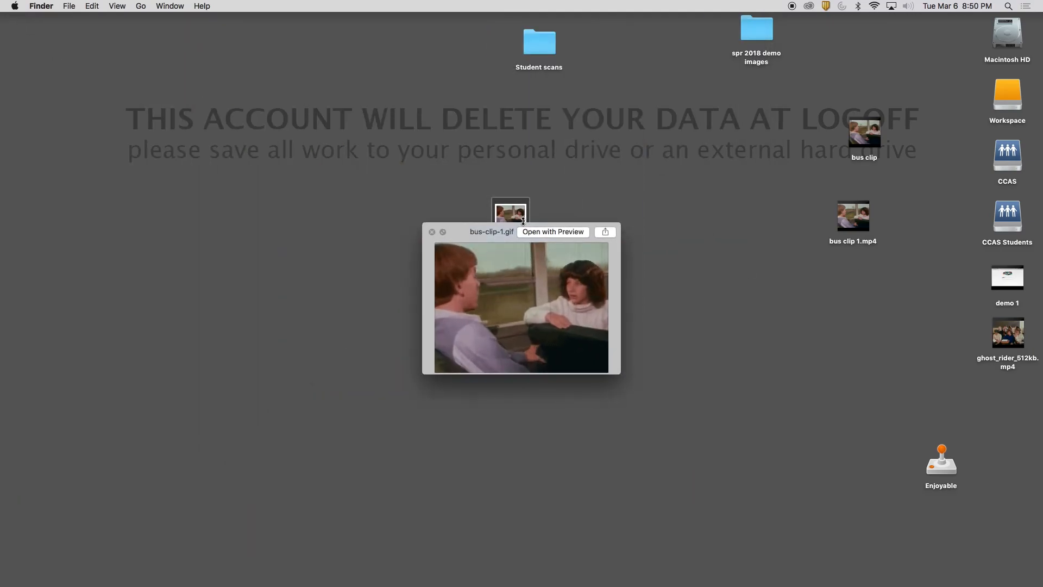